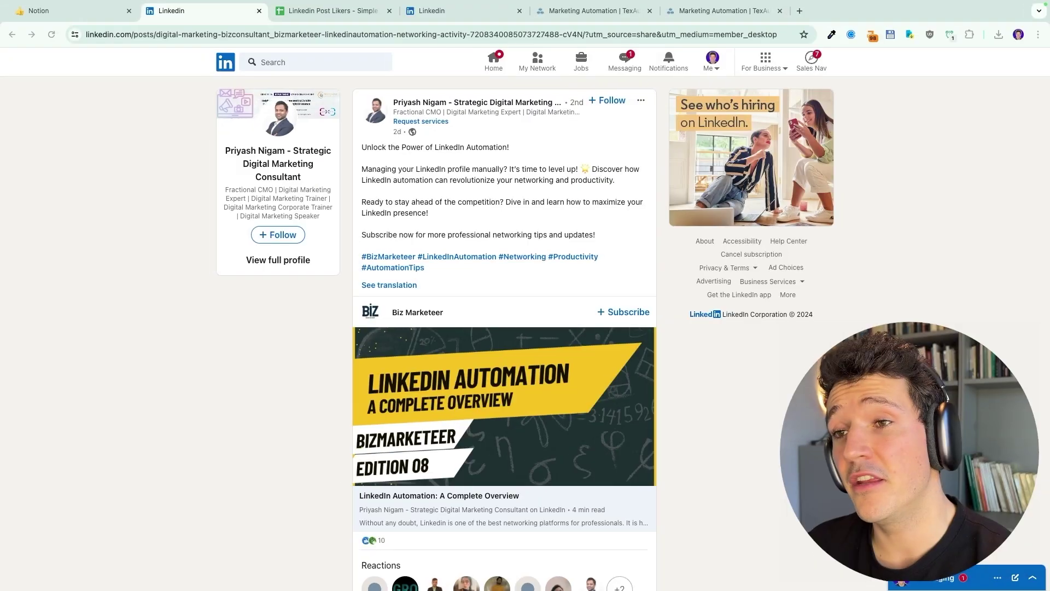
Copy the link to the LinkedIn automation post and switch to the TexAu tab
scroll(504, 383, down, 2)
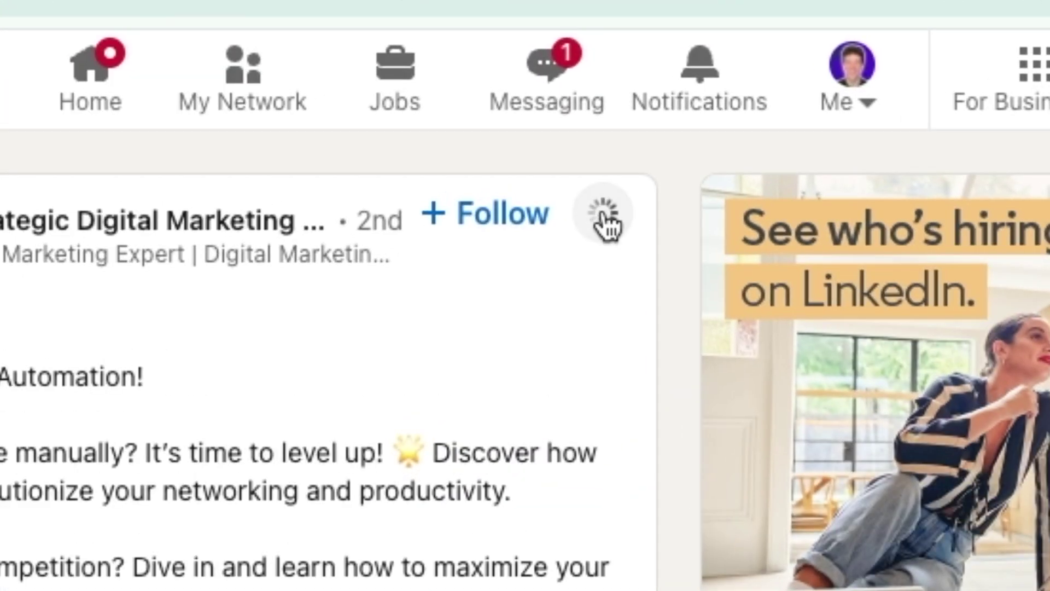
click(605, 219)
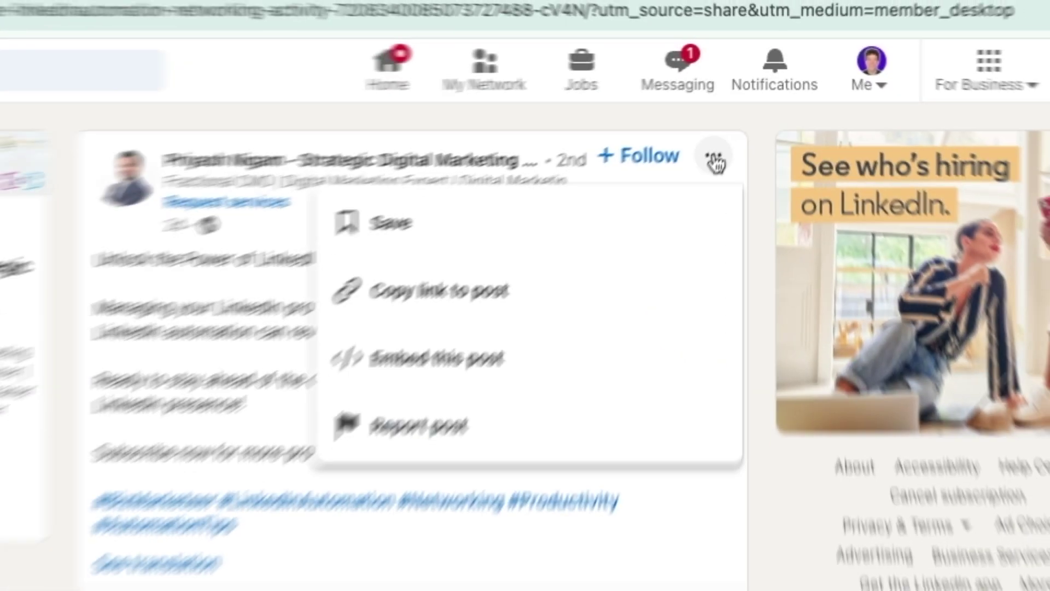
click(400, 434)
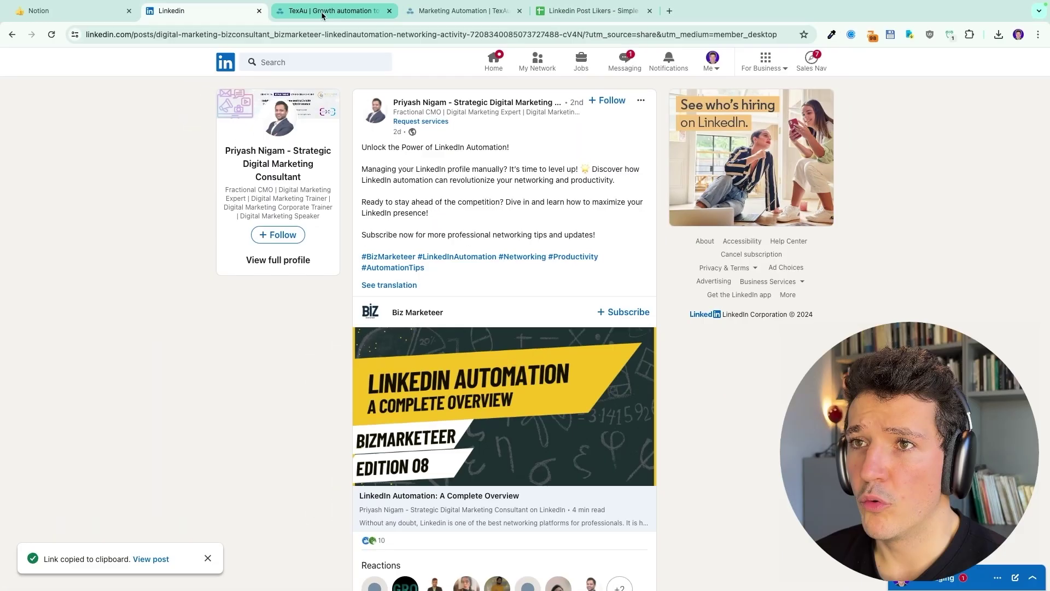
click(320, 12)
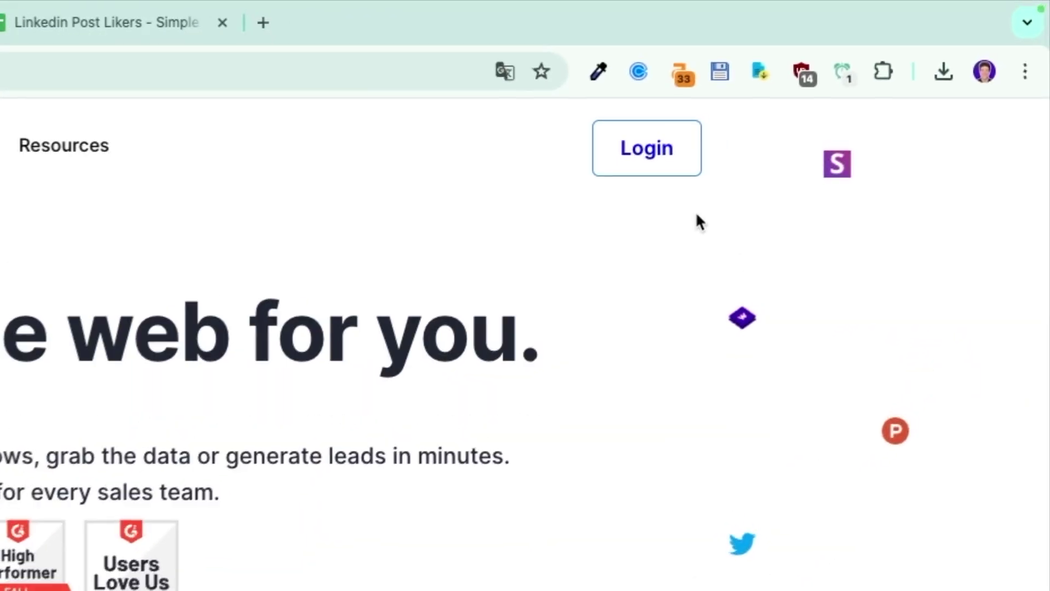
Log in to TexAu and open the Extract Likers Of A LinkedIn Post automation's cookie field
click(638, 155)
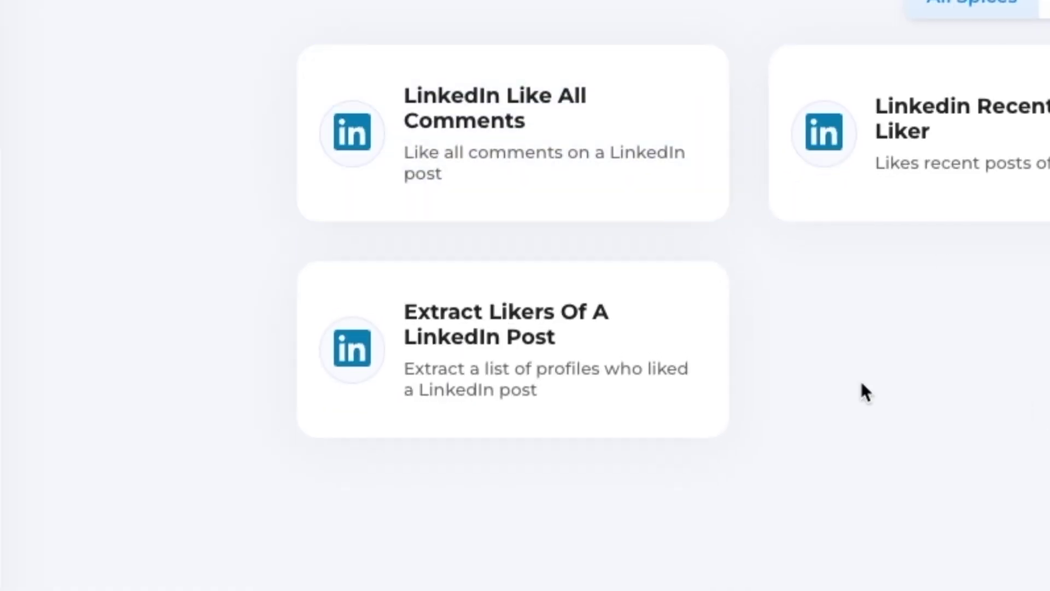
click(617, 375)
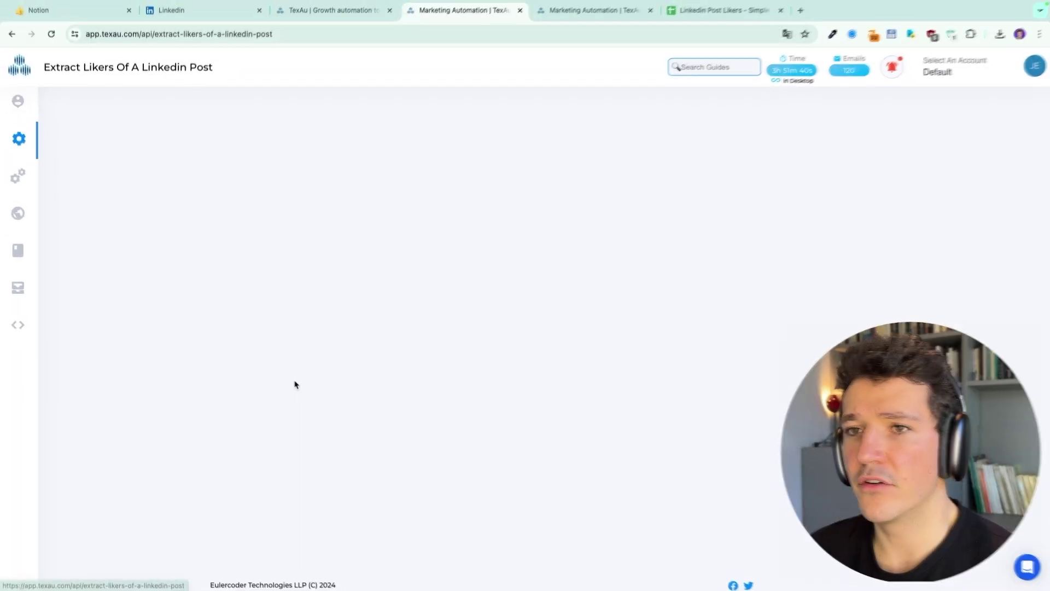
click(341, 349)
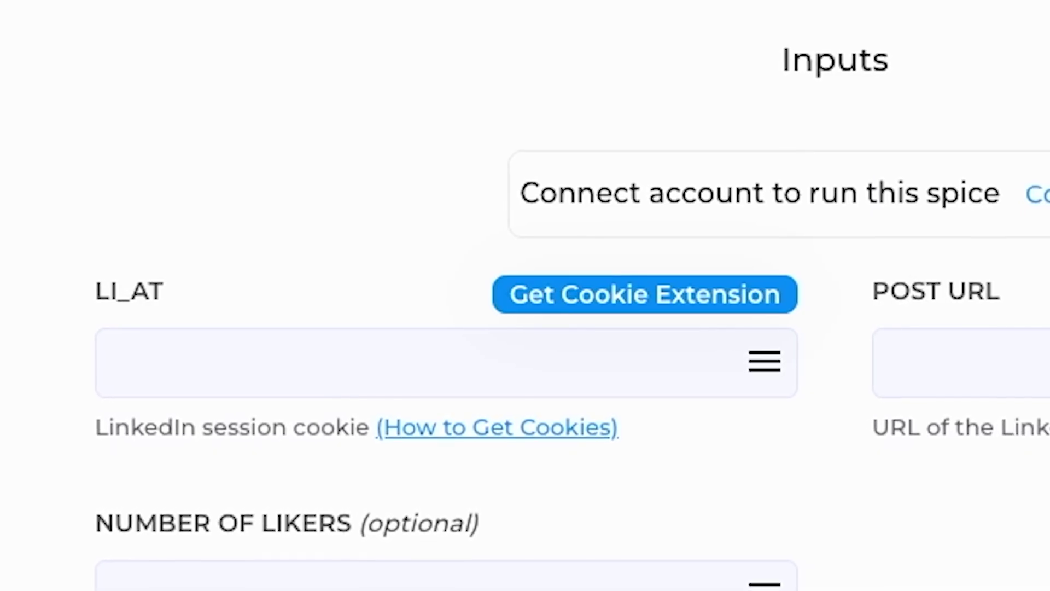
Add the TexAu Chrome Extension to Chrome and return to the automation page
click(572, 297)
click(832, 124)
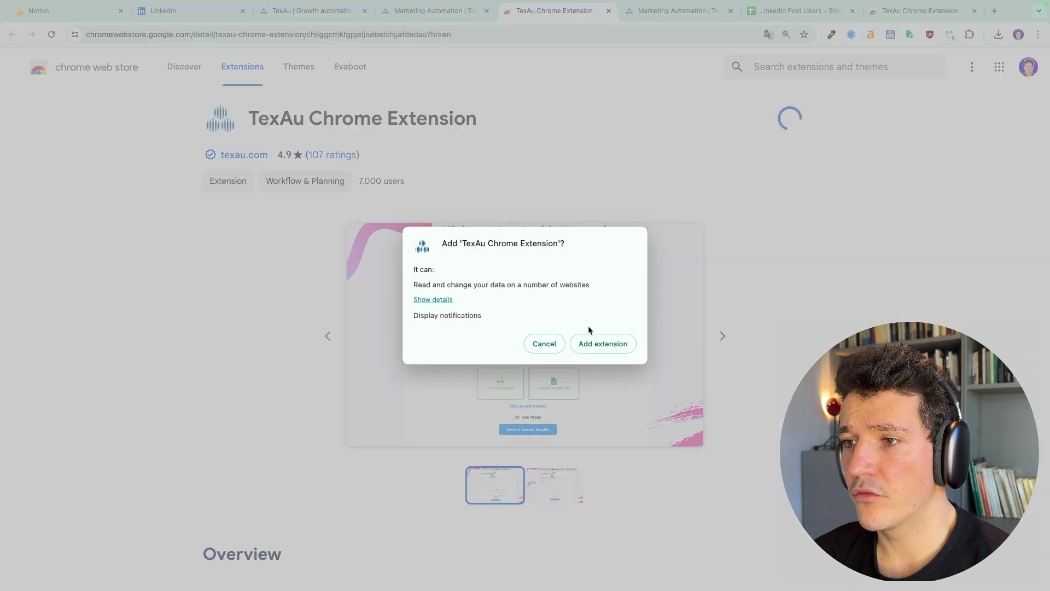
click(592, 344)
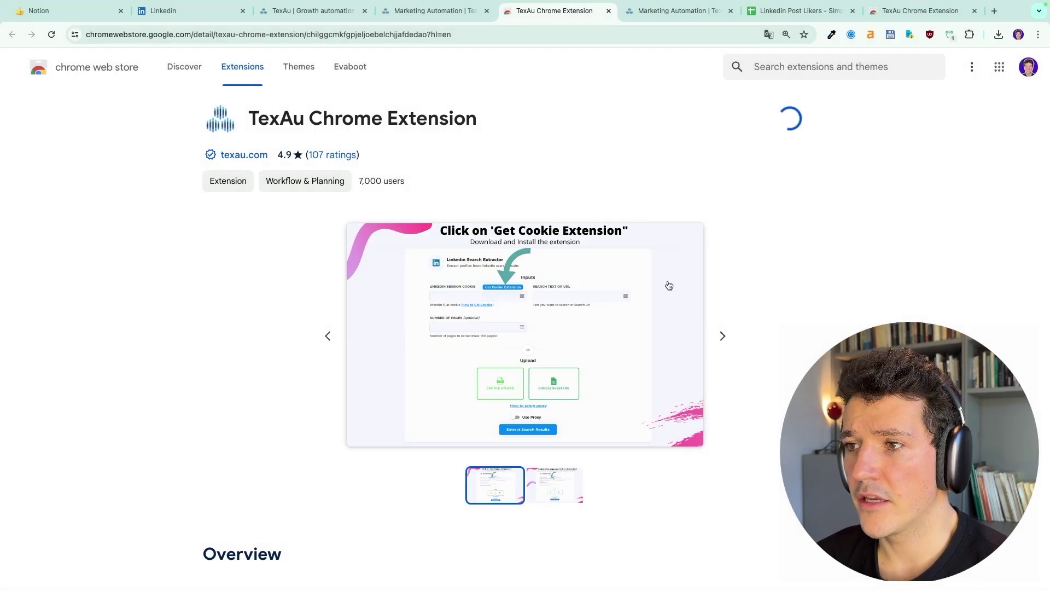
click(442, 12)
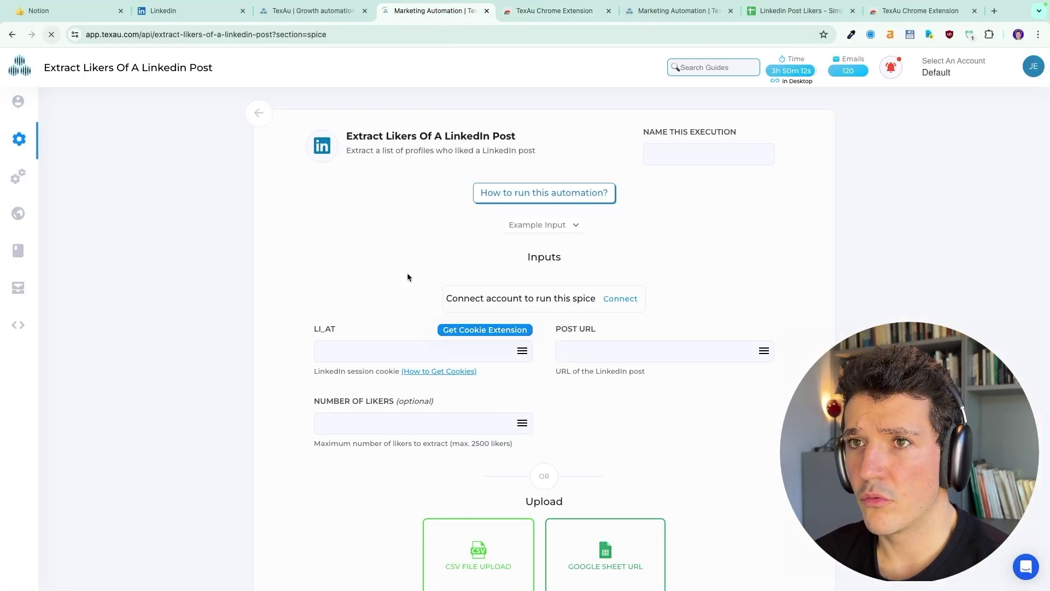
Auto-fill the LI_AT cookie, paste the post link into POST URL, and run Extract likers
click(509, 332)
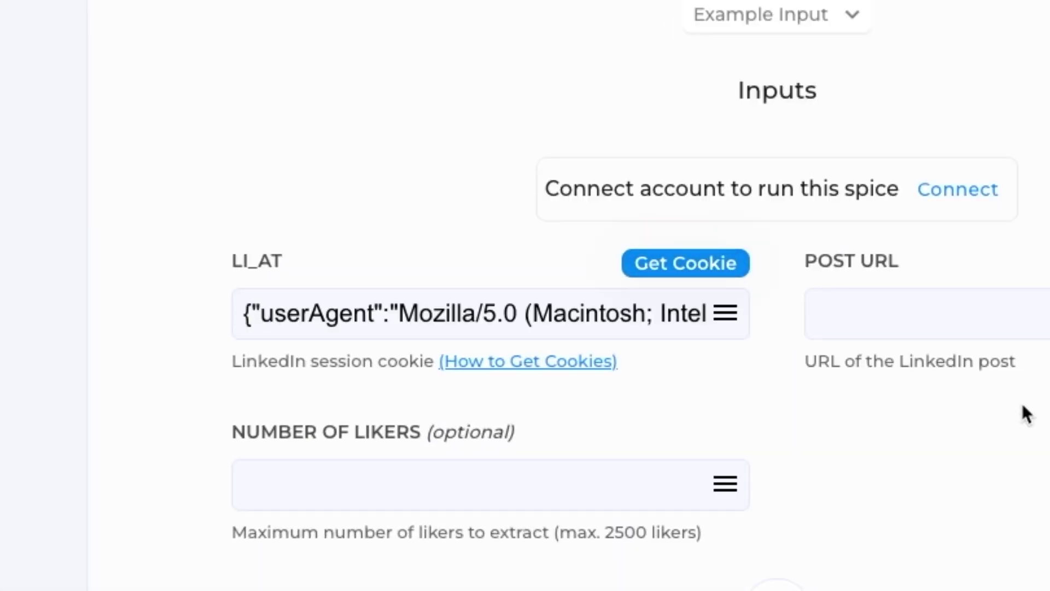
click(917, 328)
key(super+v)
click(1049, 583)
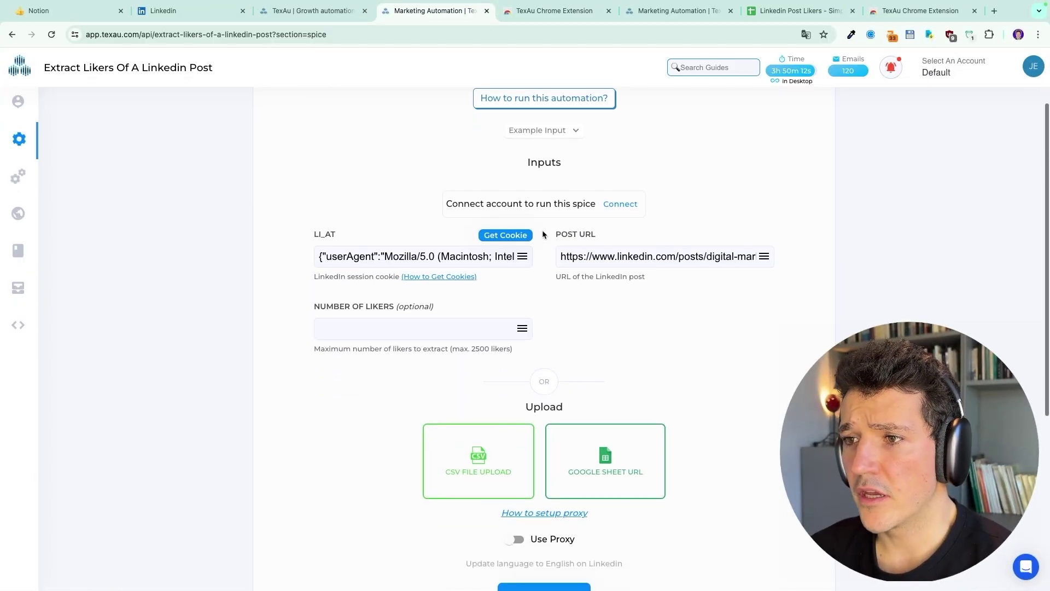
scroll(681, 369, down, 3)
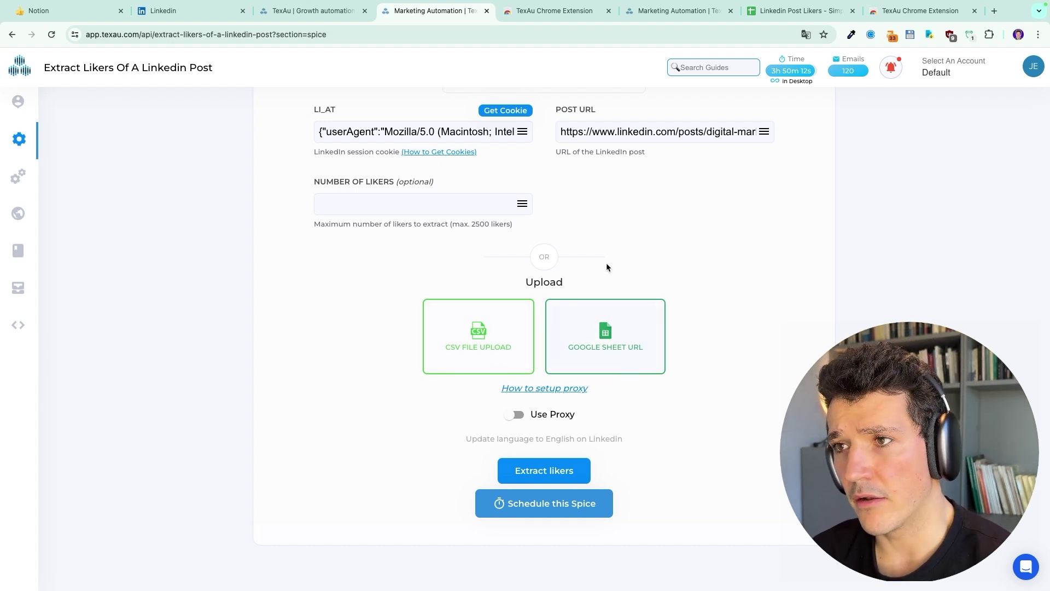
scroll(606, 263, up, 1)
scroll(714, 298, down, 2)
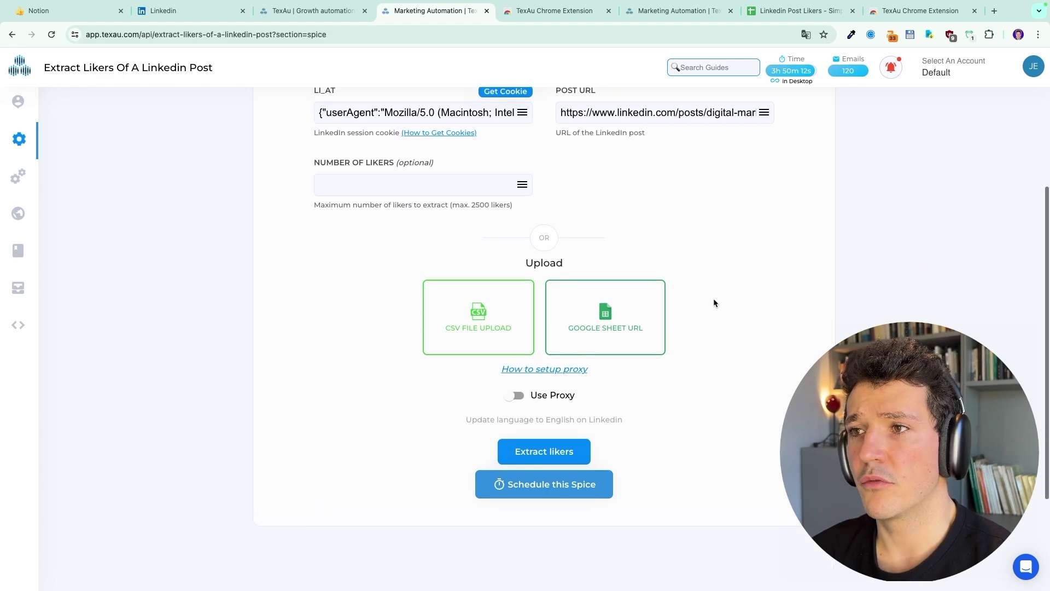
scroll(678, 235, down, 2)
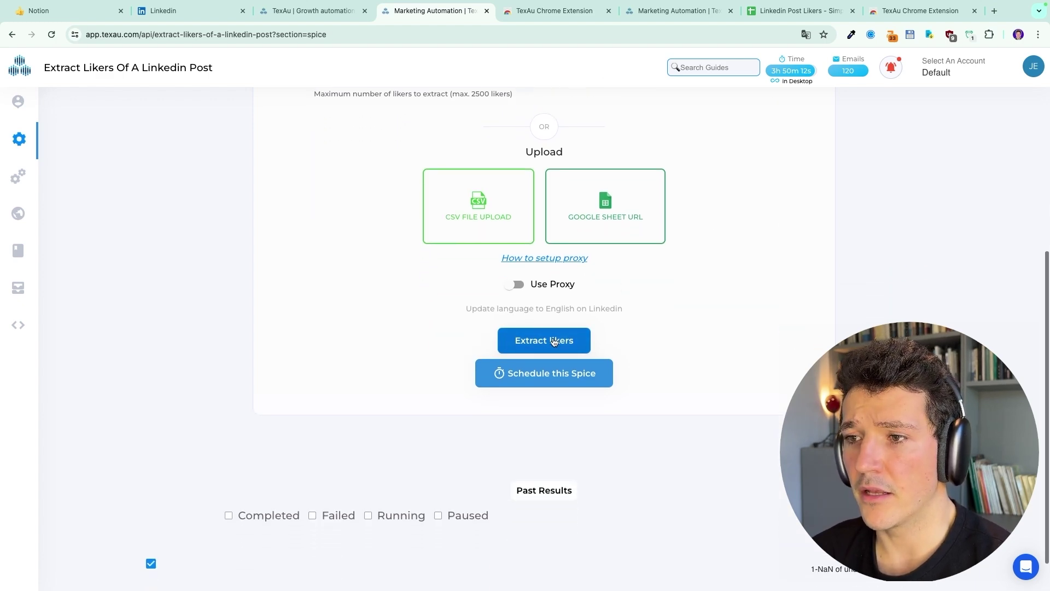
click(554, 341)
Open the completed likers run's result table and download it as a CSV
scroll(193, 496, down, 2)
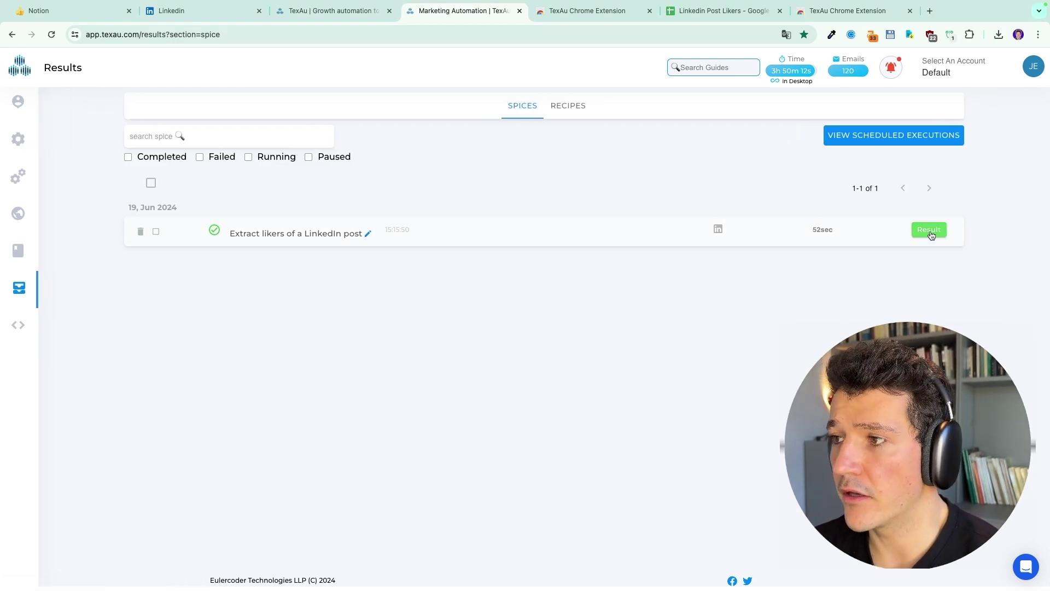
click(932, 232)
scroll(383, 210, right, 5)
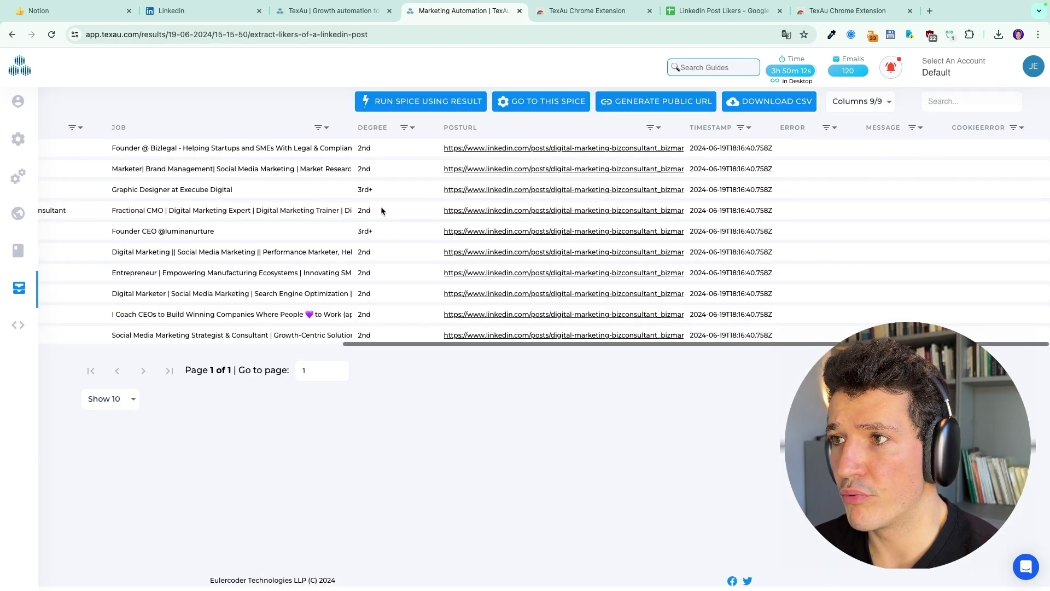
scroll(382, 211, left, 5)
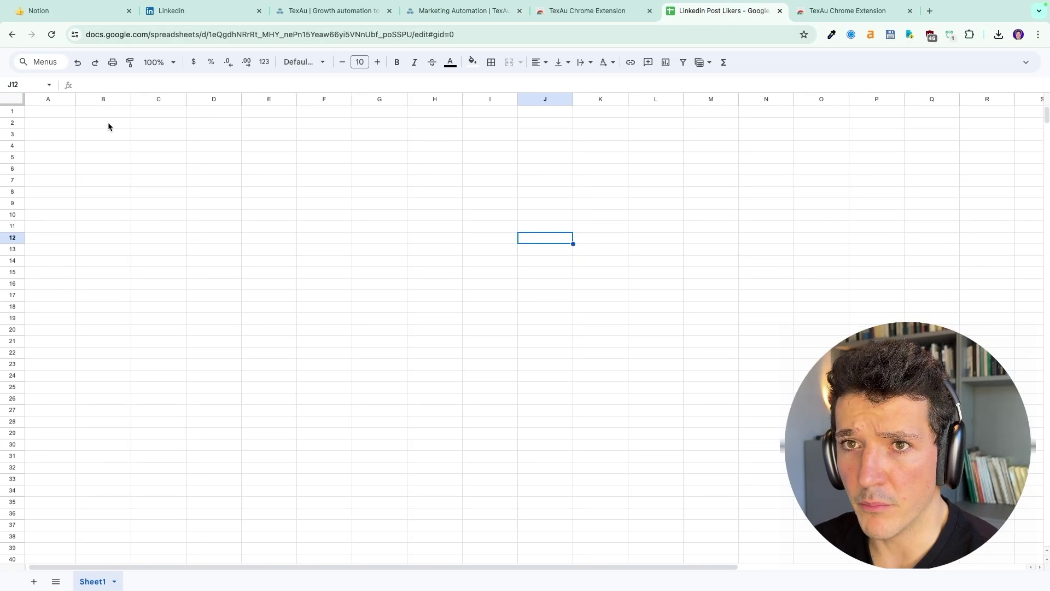
Import the likers CSV from cell B2, appending it to the current sheet
click(108, 124)
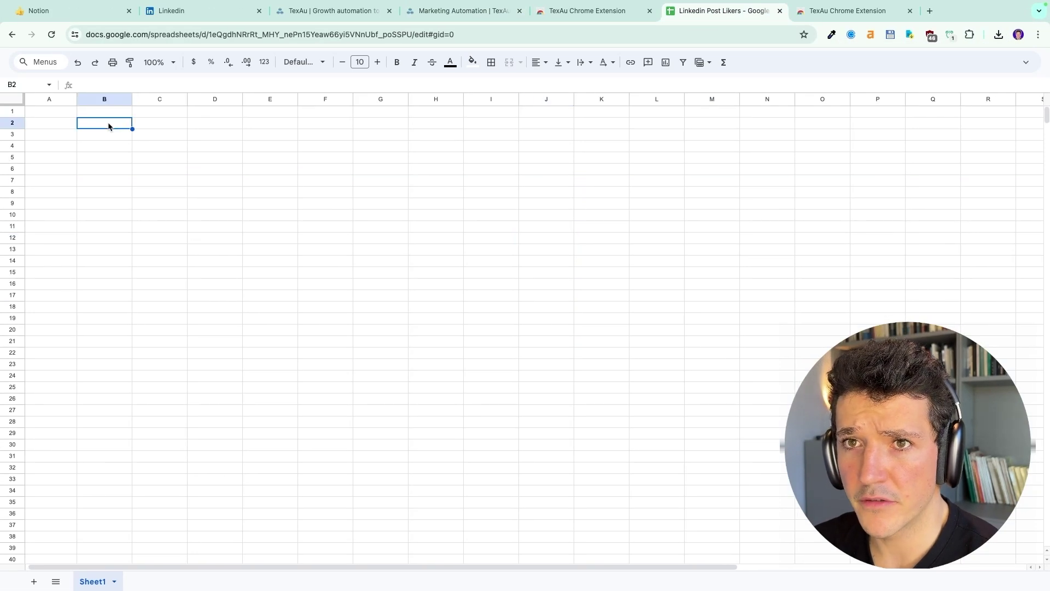
click(1028, 64)
click(41, 72)
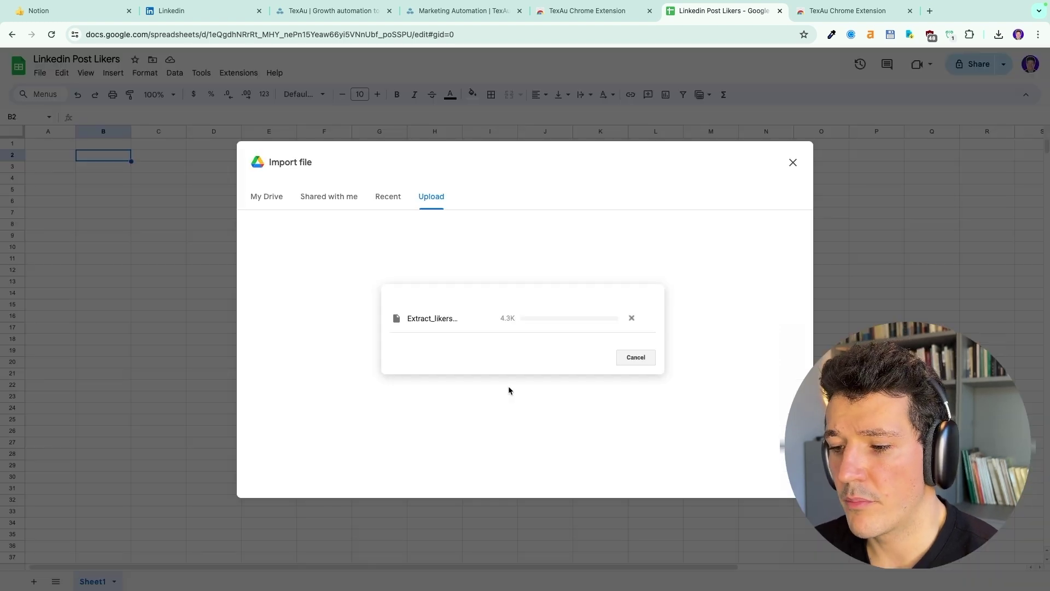
click(474, 334)
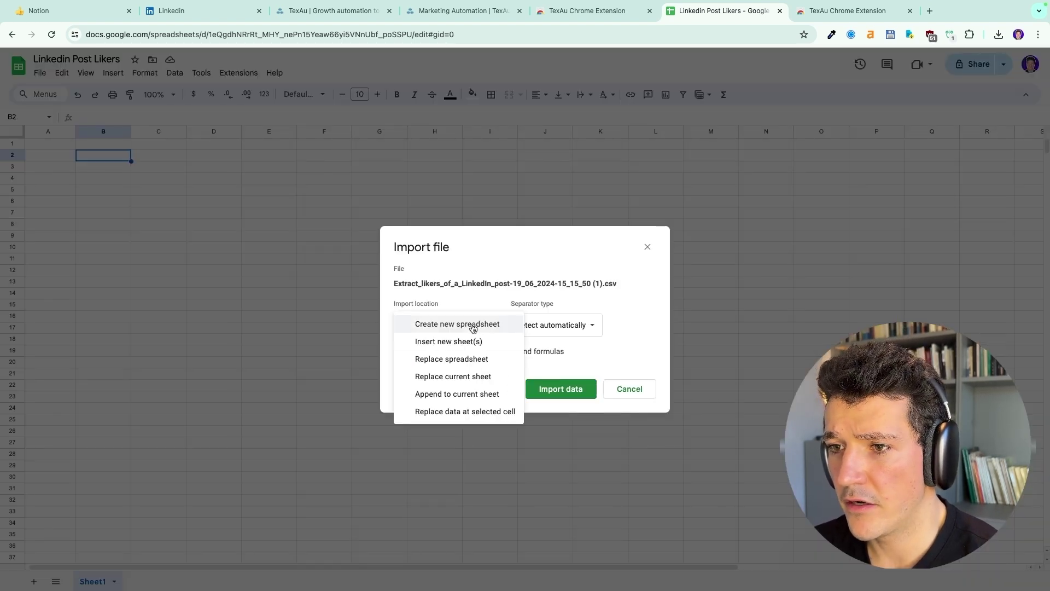
click(460, 392)
click(529, 394)
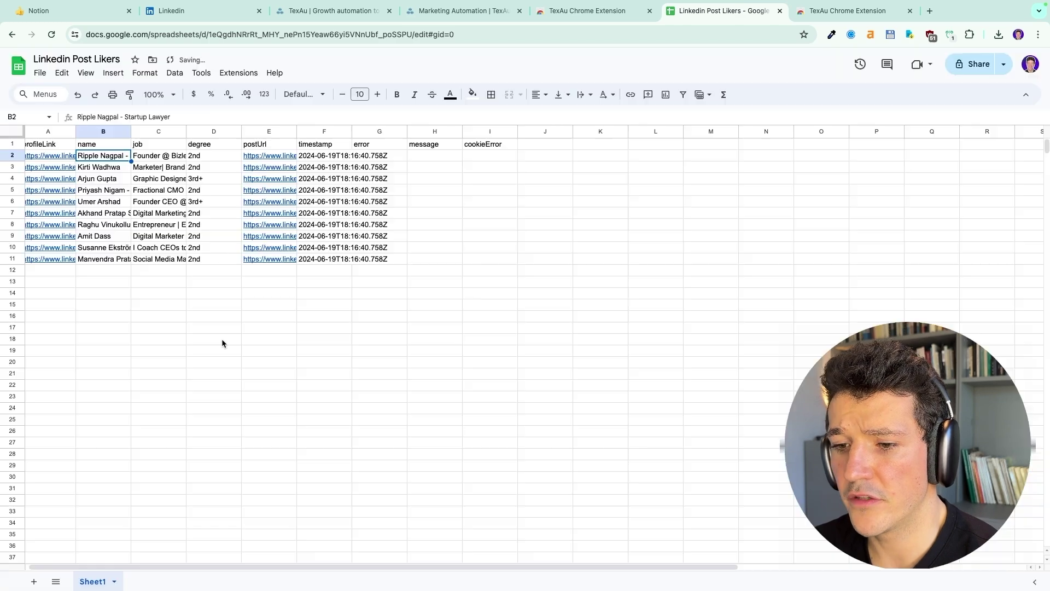
Widen columns A to D so links, names and job titles show fully
drag(76, 131, 288, 131)
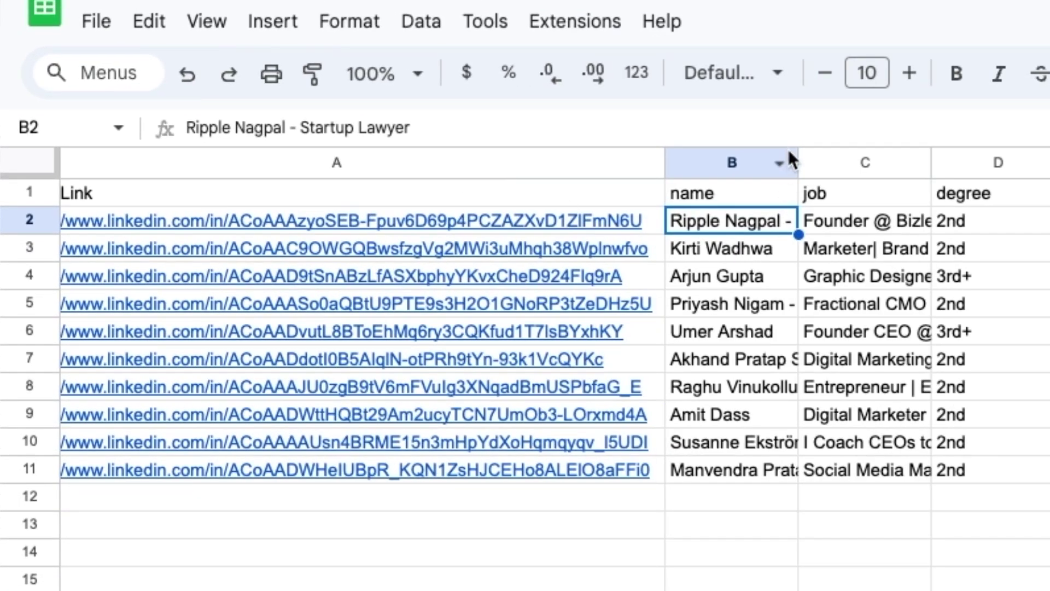
drag(798, 159, 984, 159)
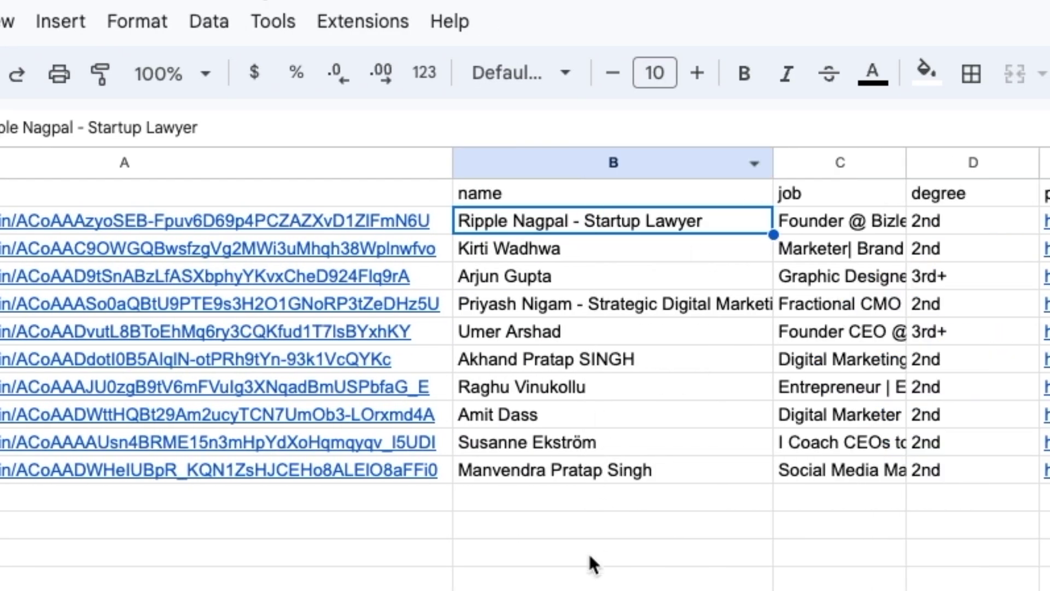
drag(905, 162, 1046, 164)
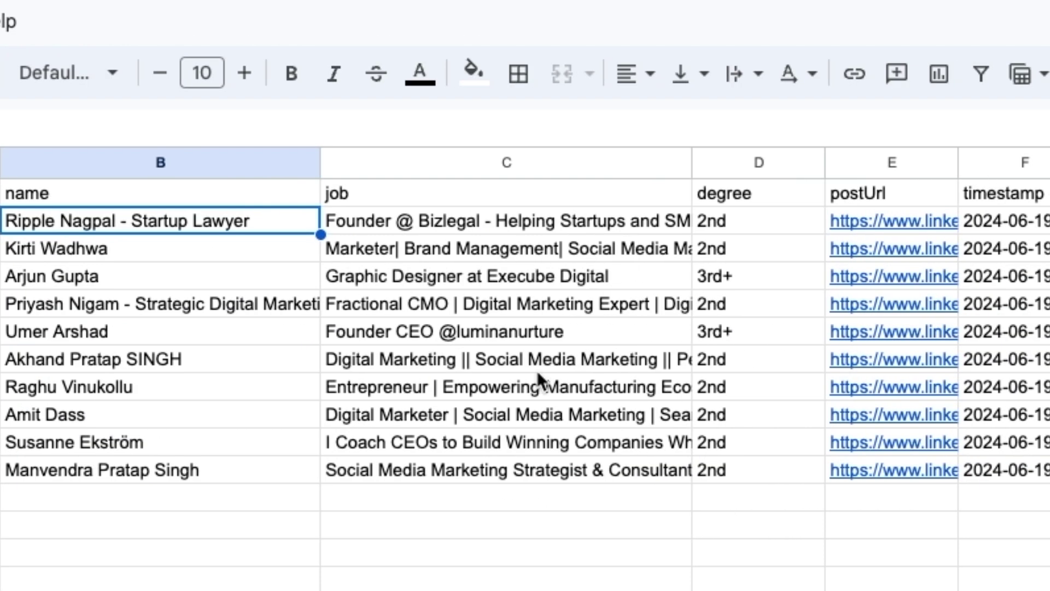
drag(825, 162, 952, 164)
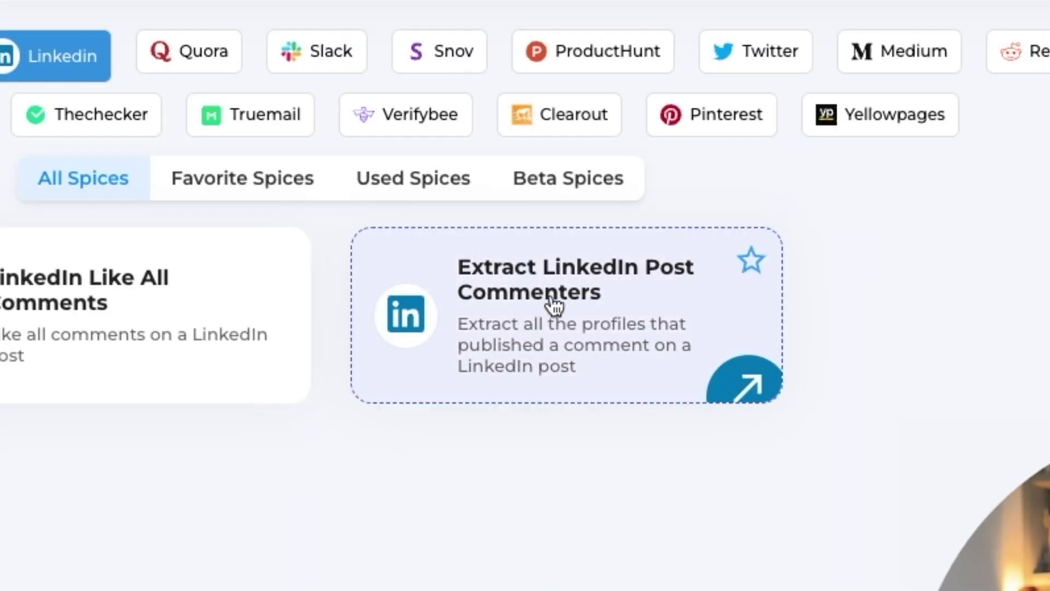
Open the Extract LinkedIn Post Commenters automation from the 'comment' spice results
click(554, 304)
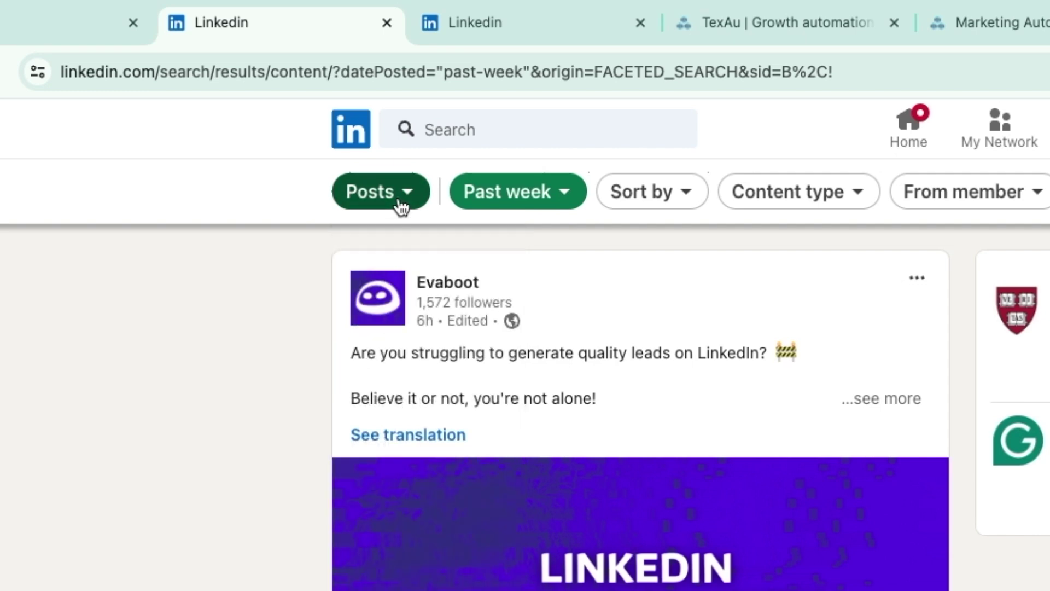
Keep the search limited to Posts and apply the Past week date filter
click(401, 207)
click(377, 367)
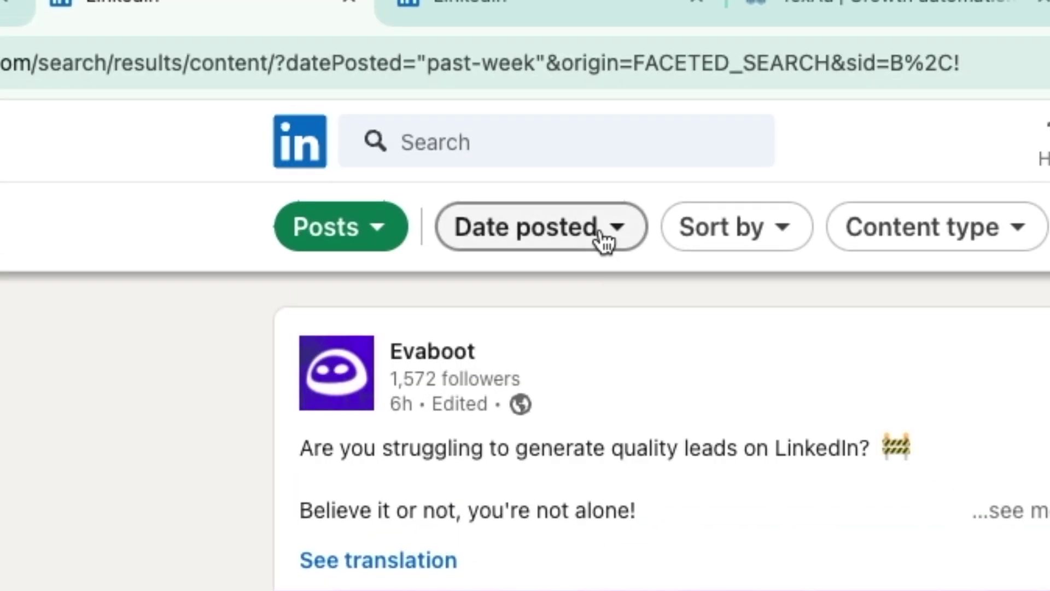
click(571, 77)
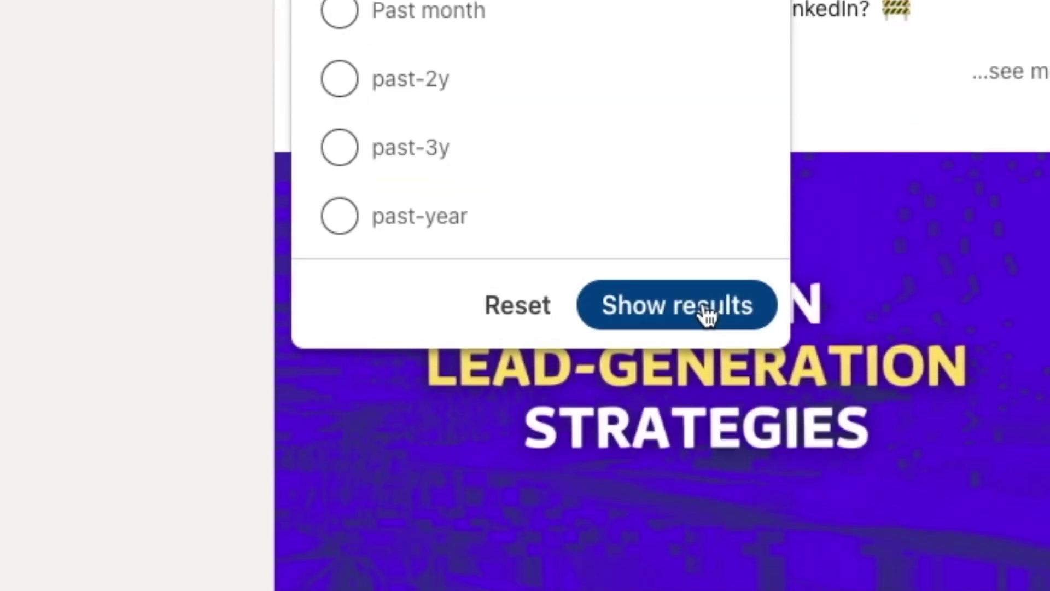
click(703, 589)
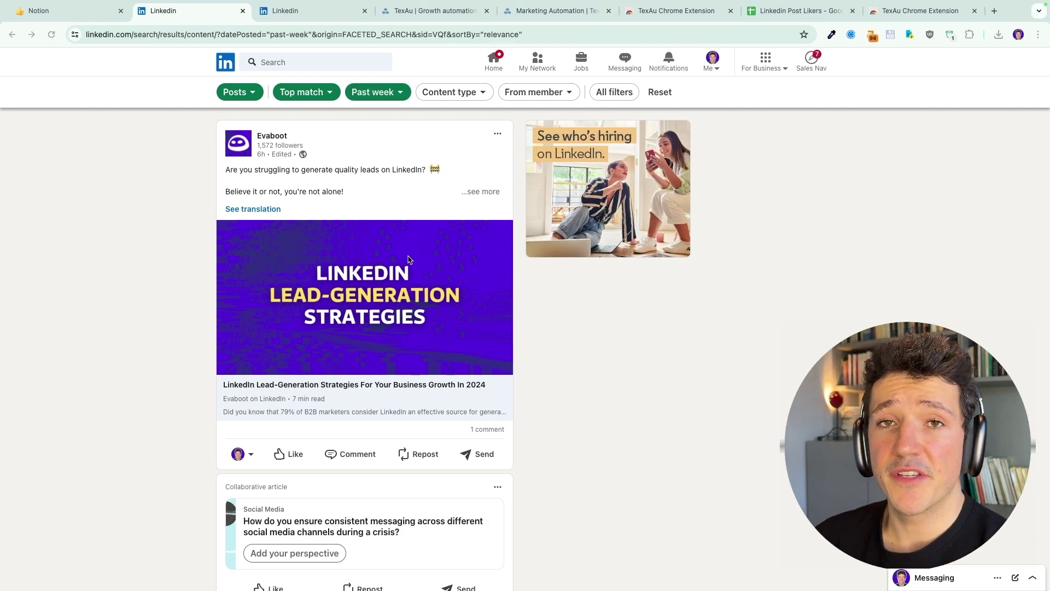
click(546, 95)
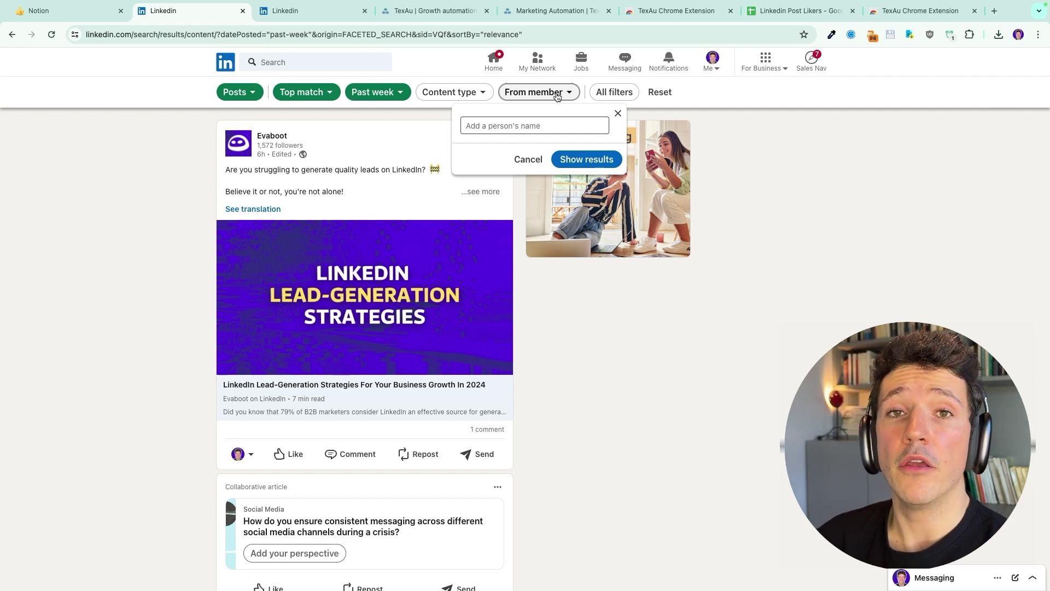
click(537, 131)
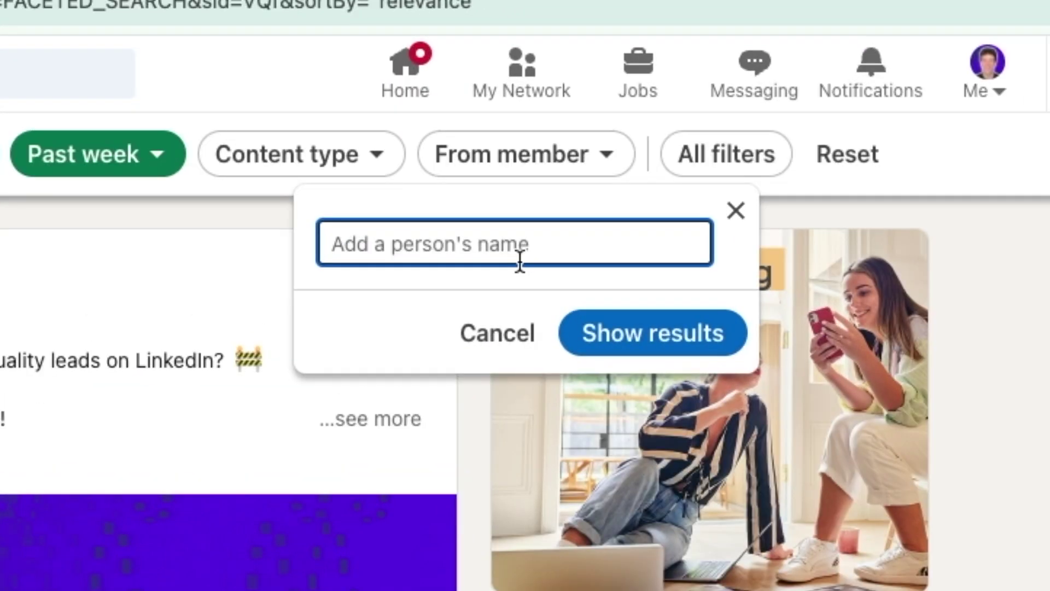
text(jus)
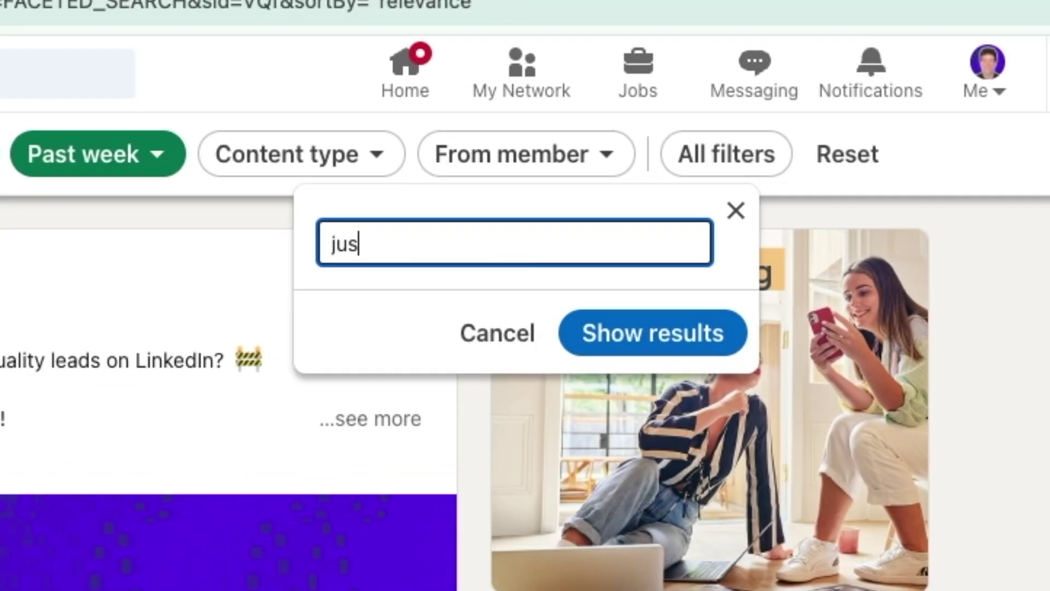
text(tin)
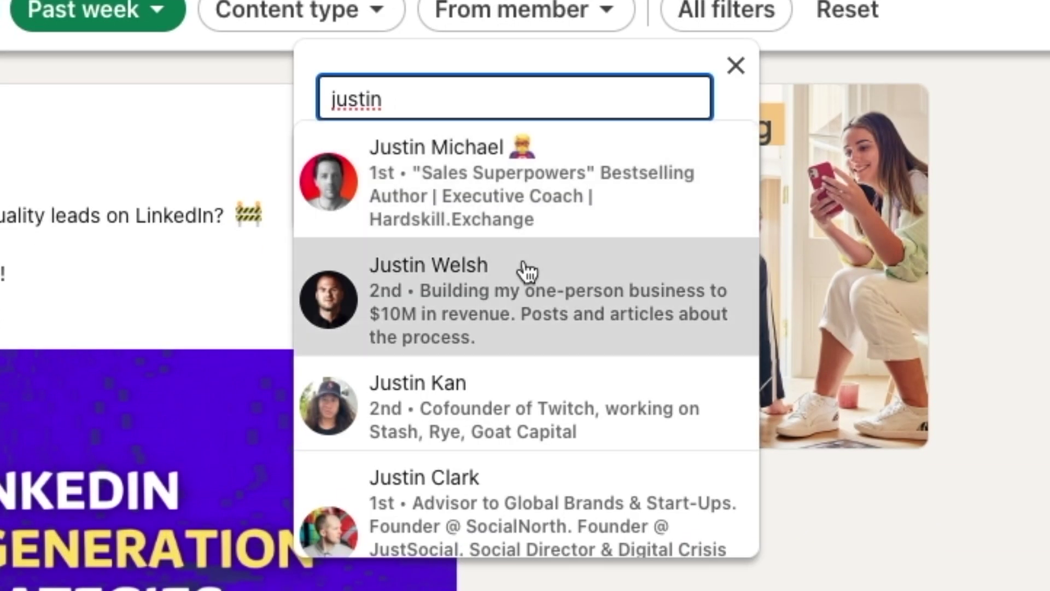
click(526, 270)
click(673, 257)
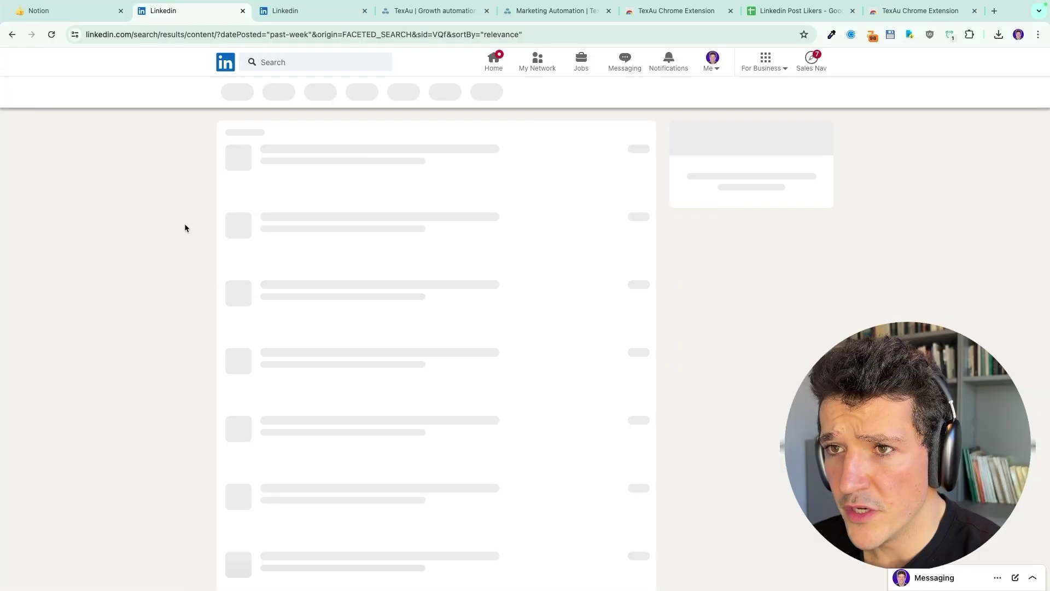
scroll(282, 249, down, 10)
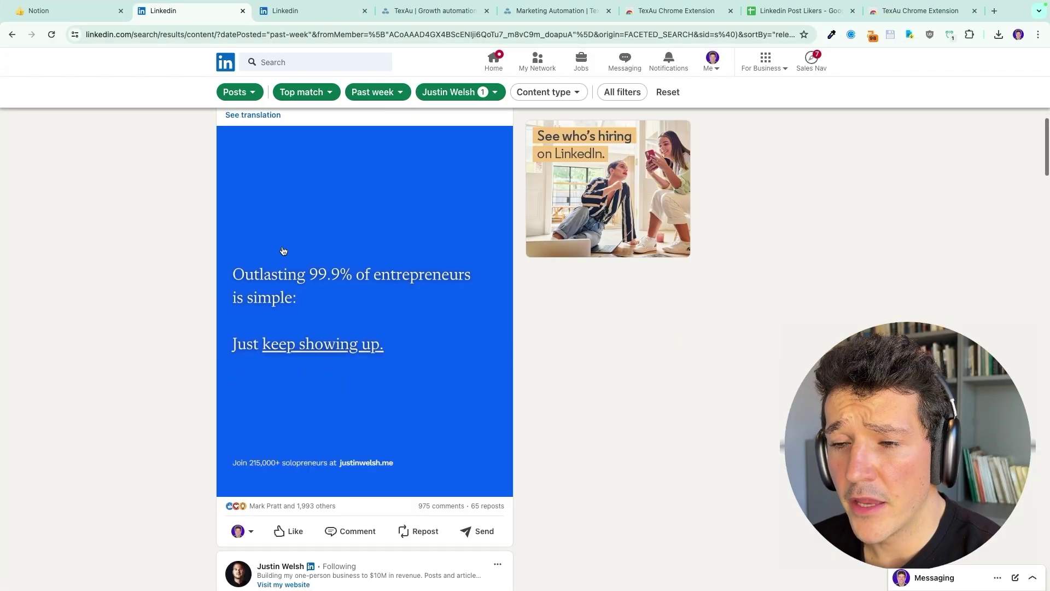
scroll(283, 251, down, 1)
scroll(283, 251, down, 15)
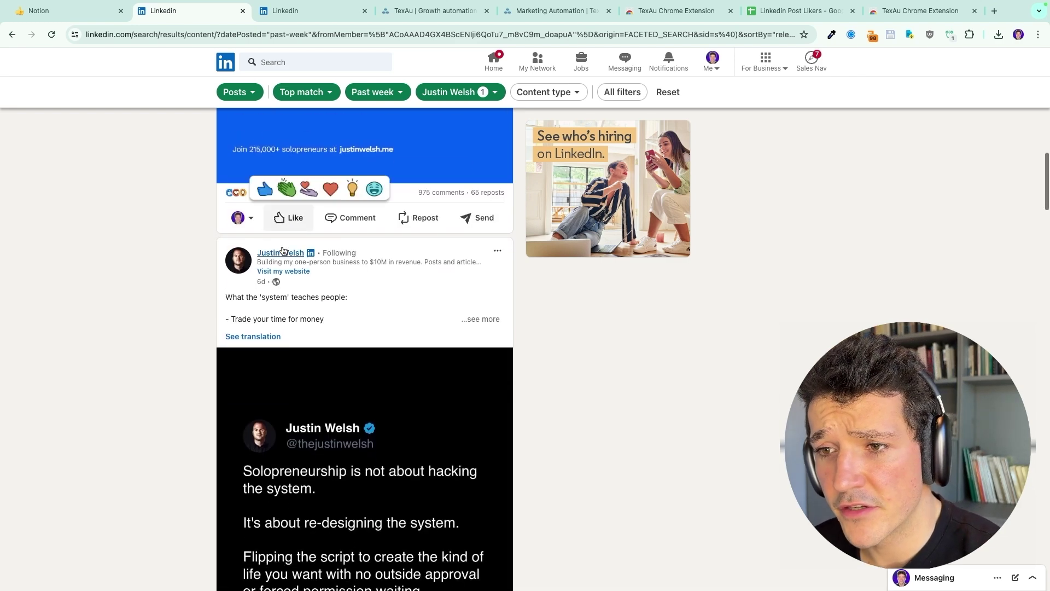
scroll(278, 371, down, 6)
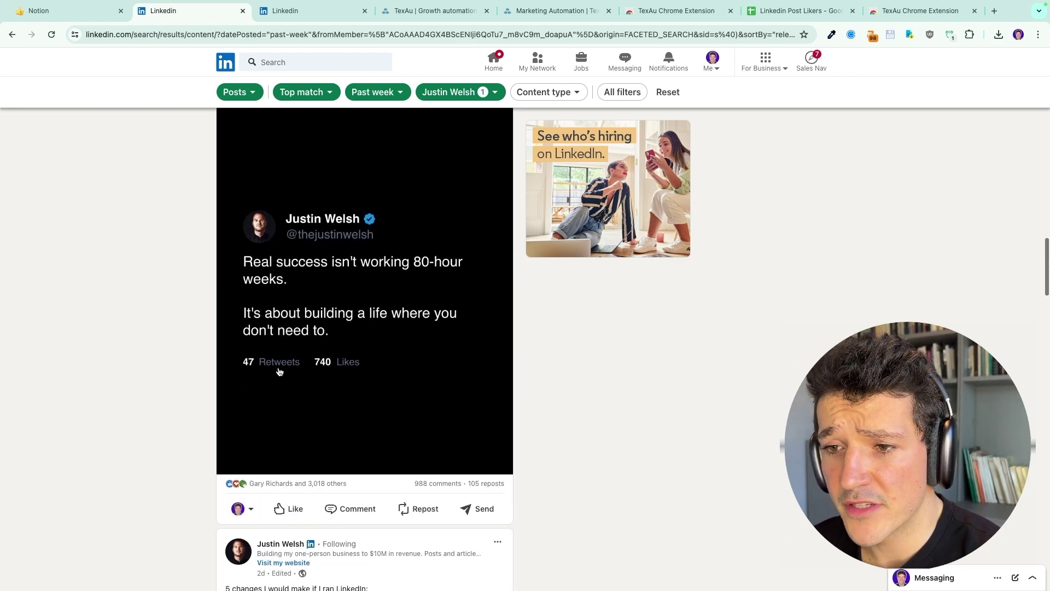
scroll(277, 368, up, 3)
scroll(278, 371, down, 4)
scroll(279, 372, down, 10)
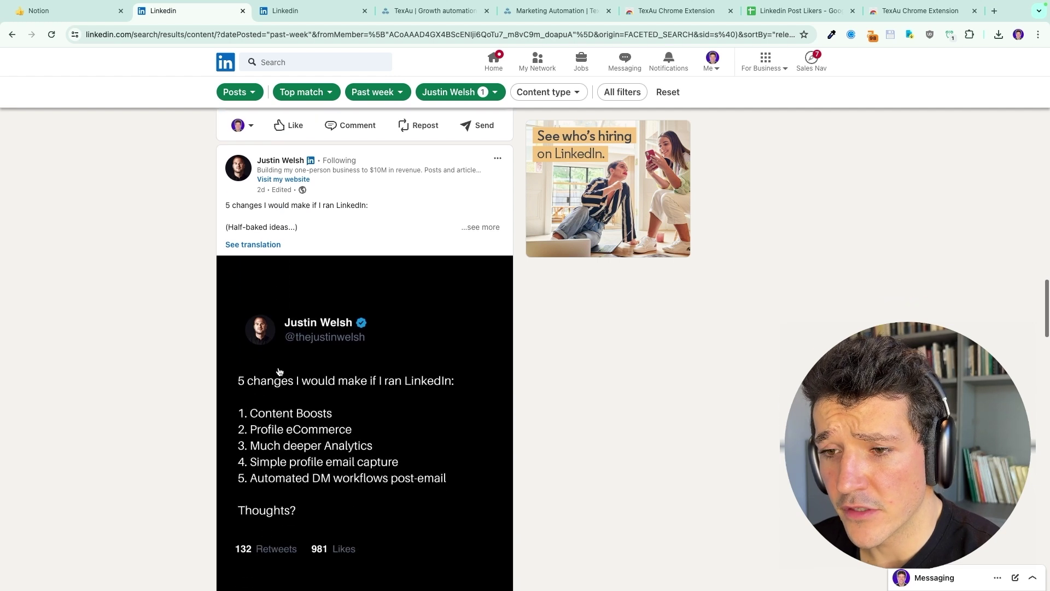
scroll(278, 370, down, 3)
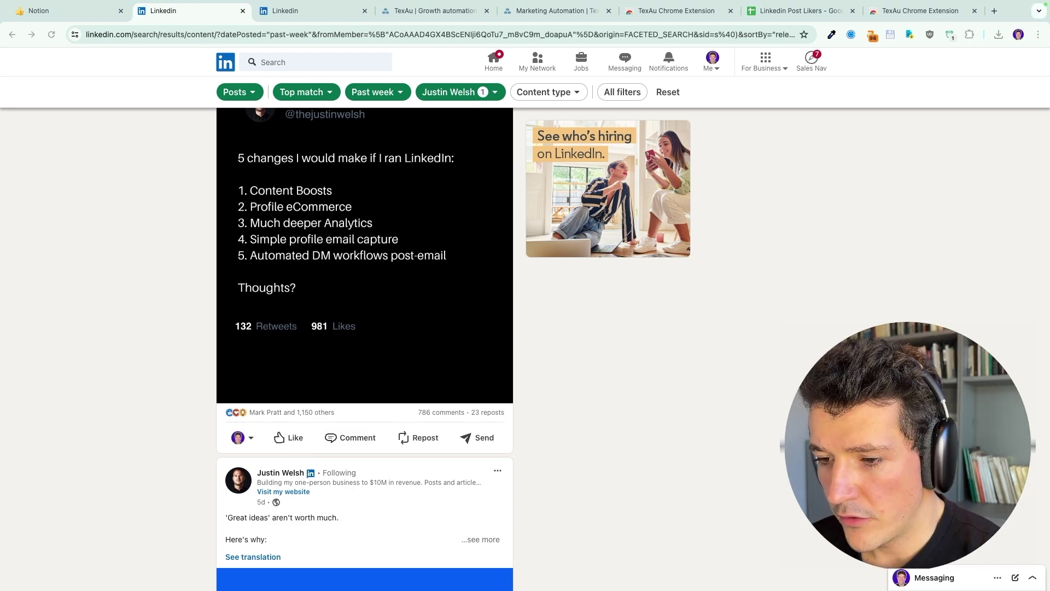
scroll(471, 284, up, 10)
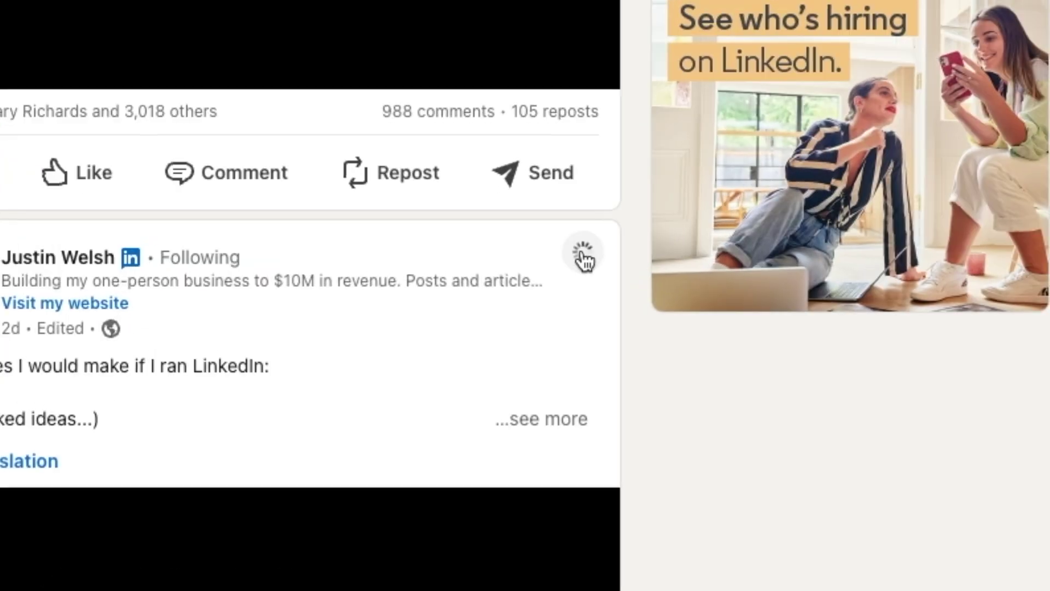
click(498, 236)
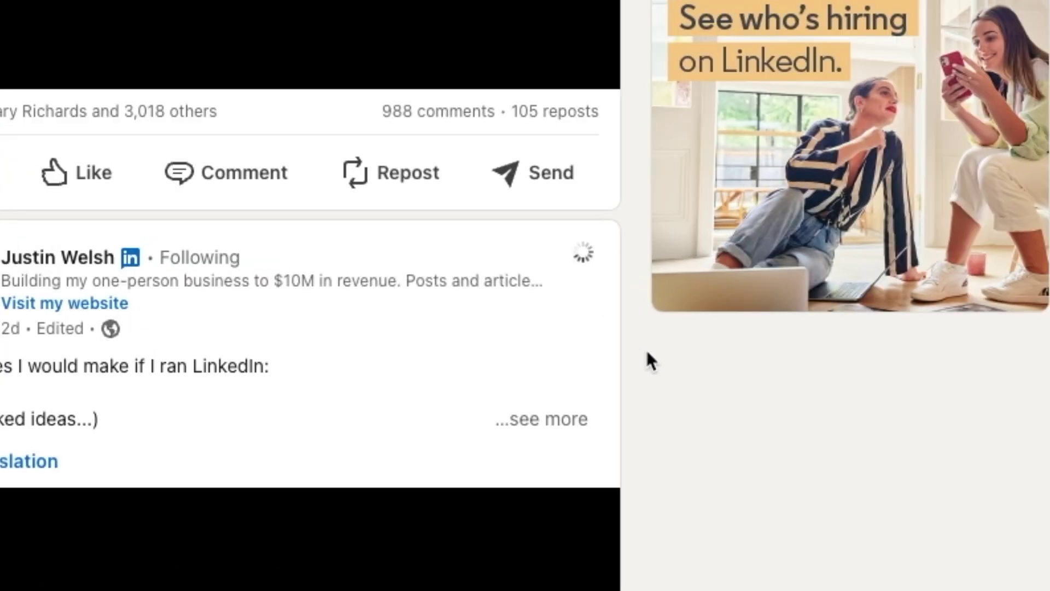
click(629, 298)
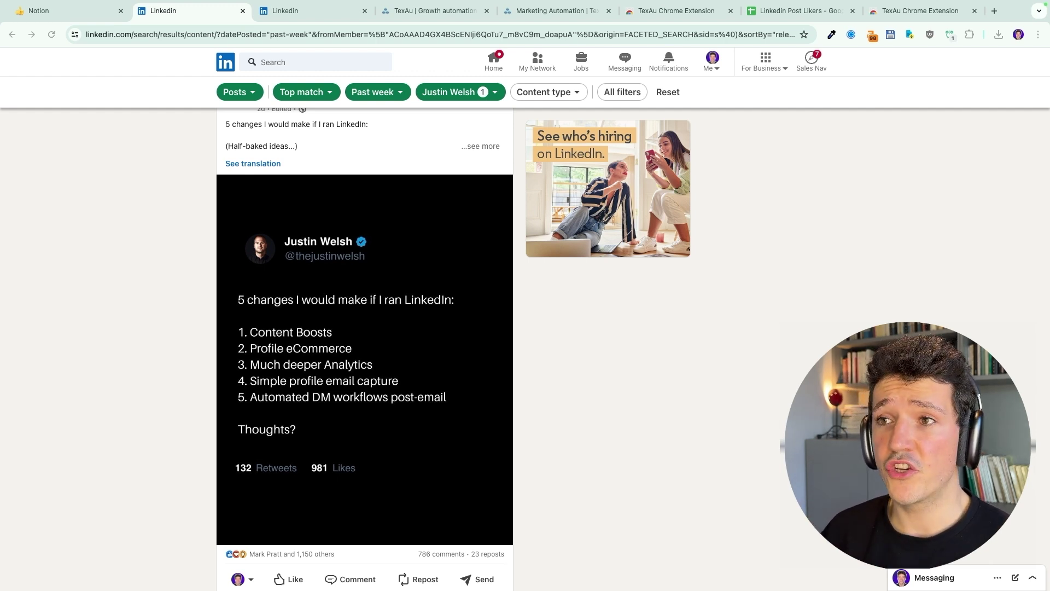
click(480, 93)
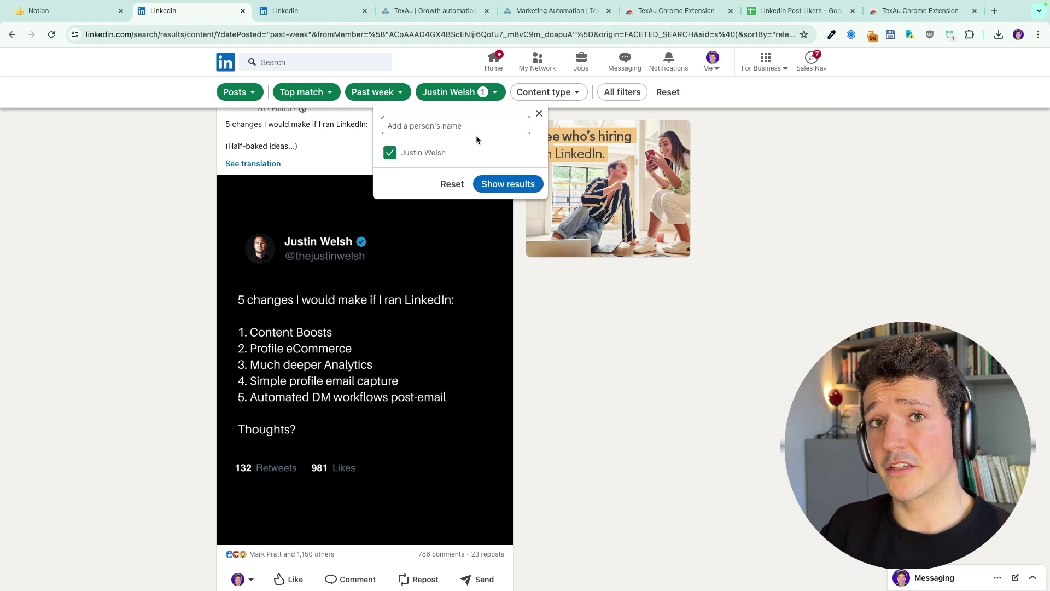
click(452, 184)
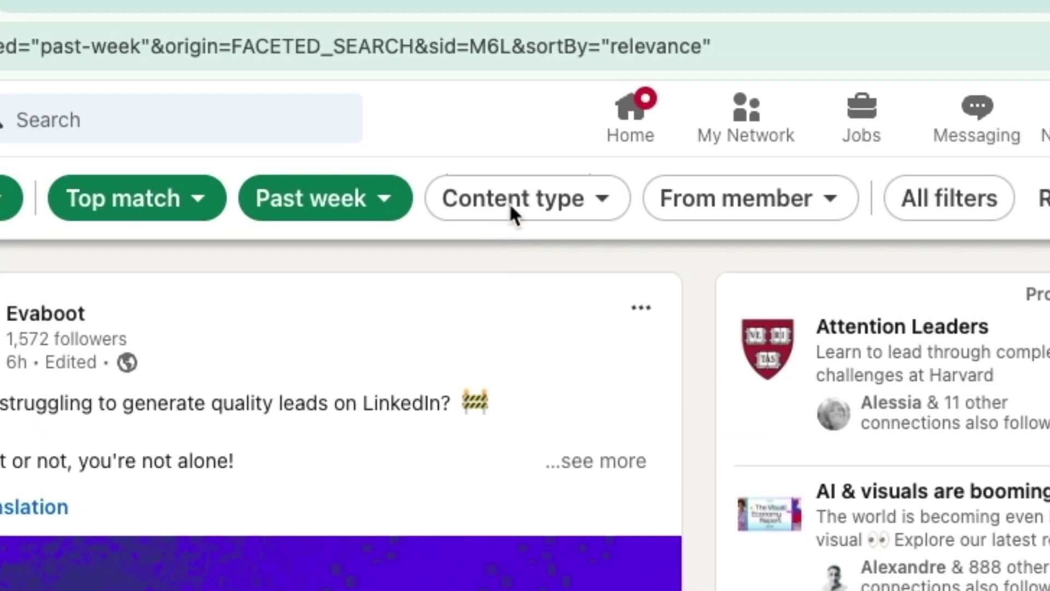
Check the Content type choices, then open All filters and scroll to From company
click(511, 211)
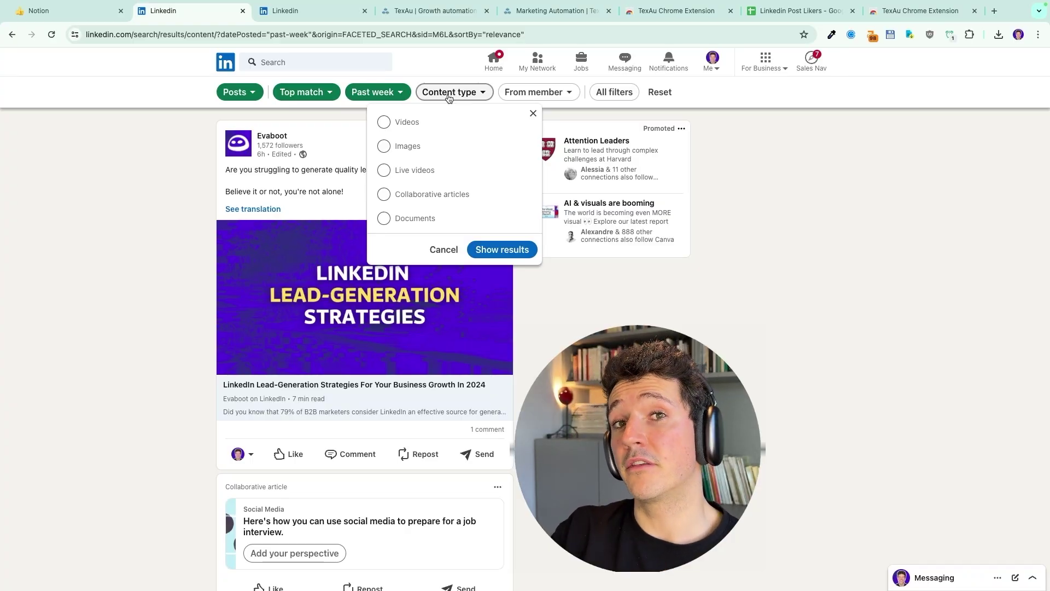
click(614, 92)
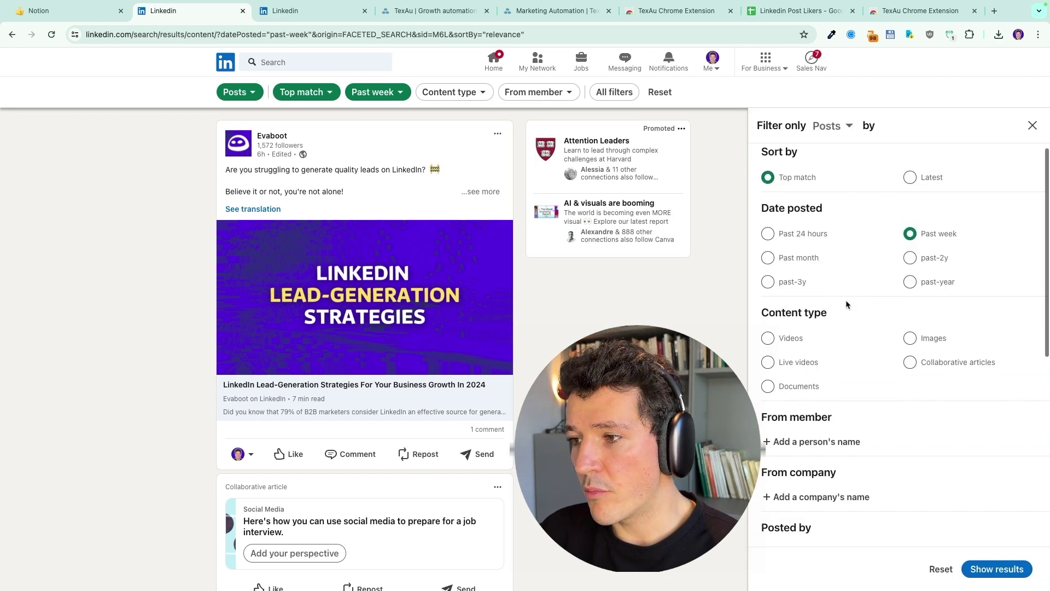
scroll(846, 300, down, 5)
scroll(854, 263, up, 1)
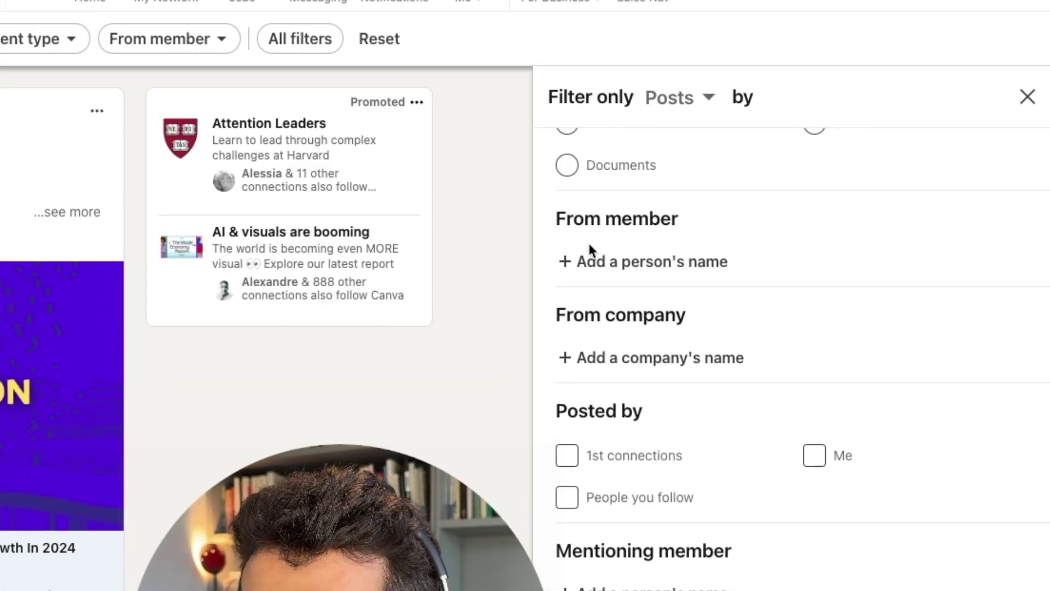
scroll(643, 402, down, 3)
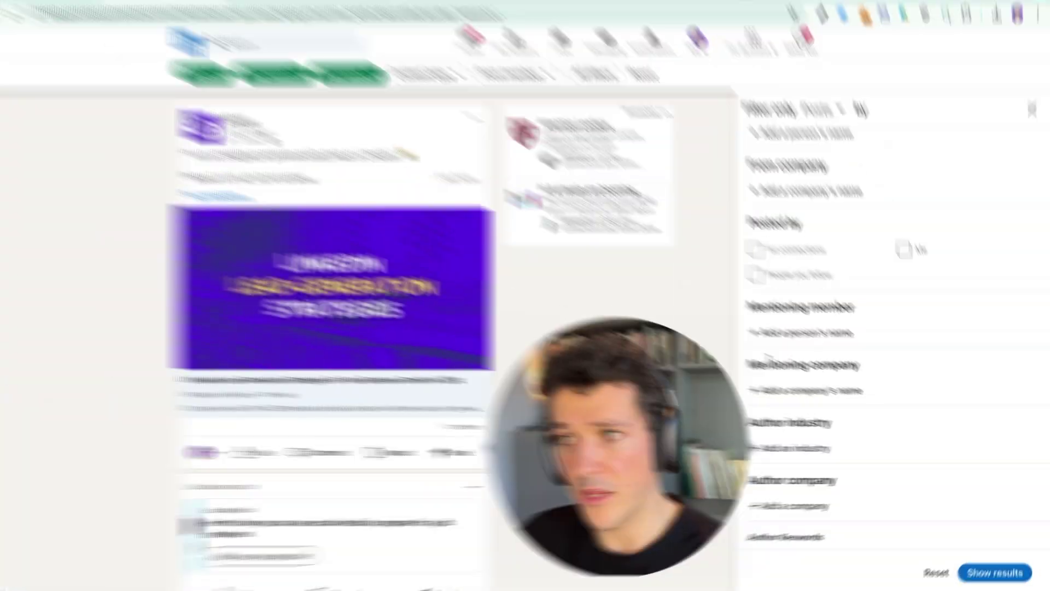
Filter the past-week posts to those from the company Evaboot
scroll(828, 263, up, 2)
click(827, 261)
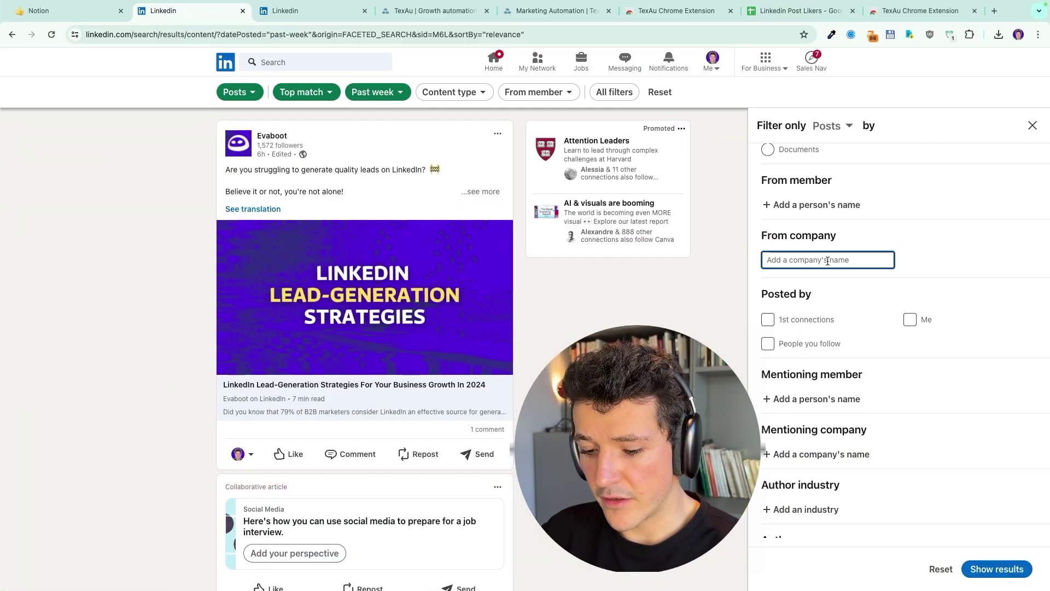
text(evaboot)
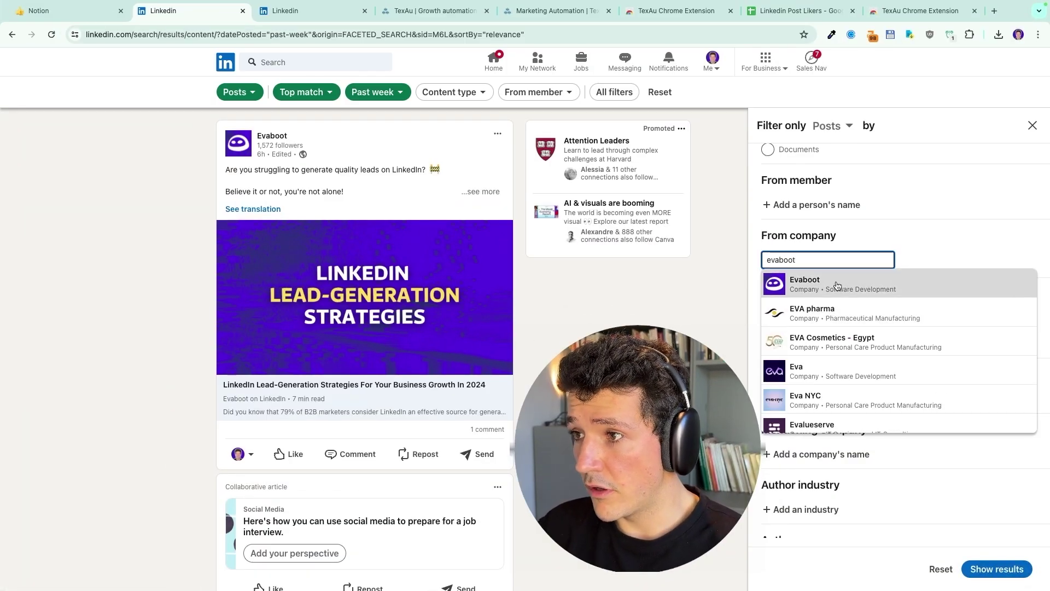
click(837, 285)
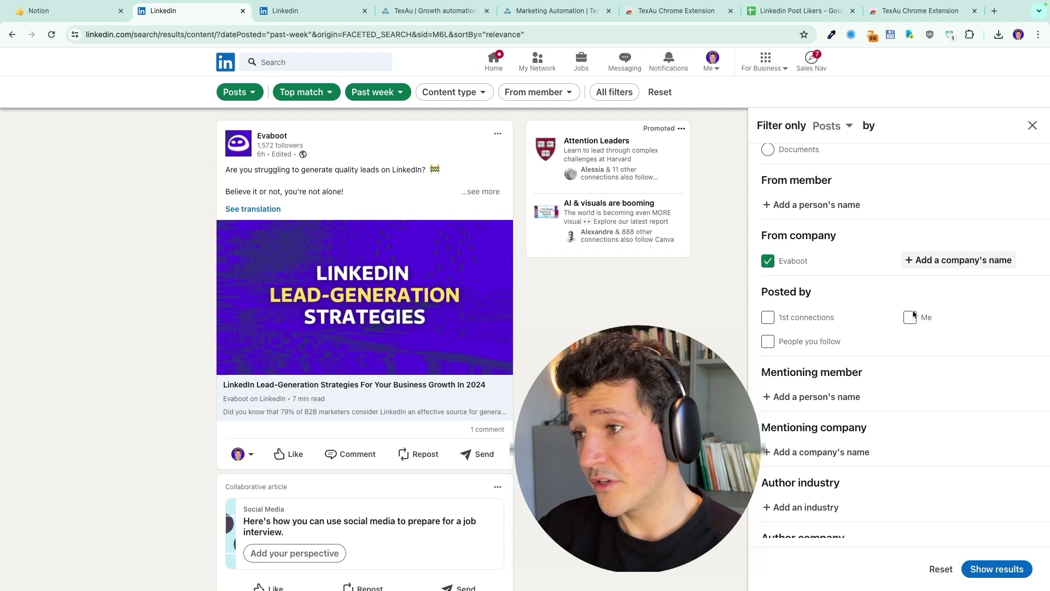
click(997, 569)
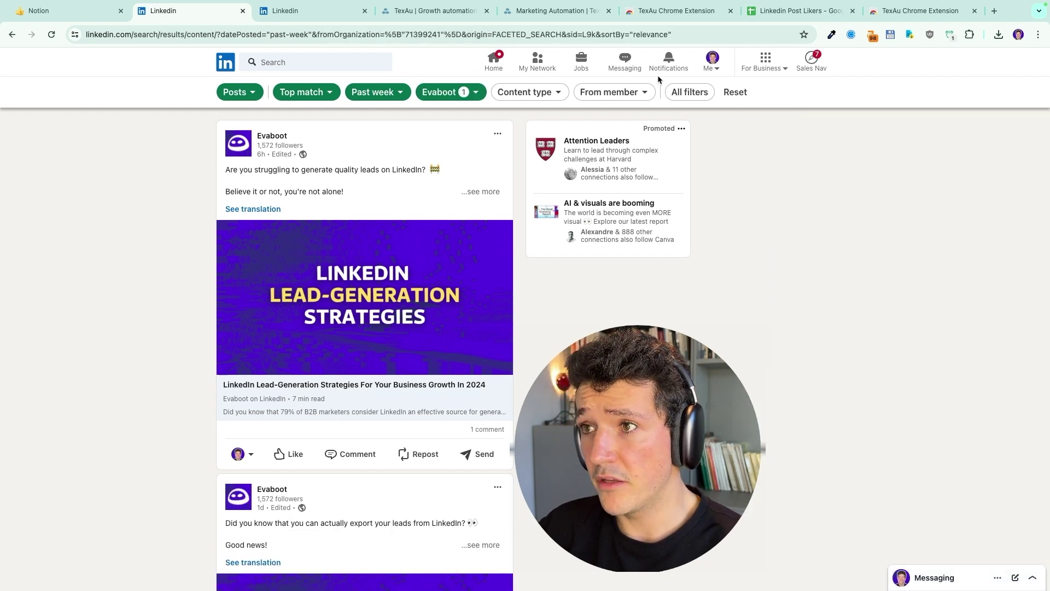
Add Expandi.io as a From company filter and show its past-week posts
click(690, 91)
scroll(868, 366, down, 3)
click(919, 322)
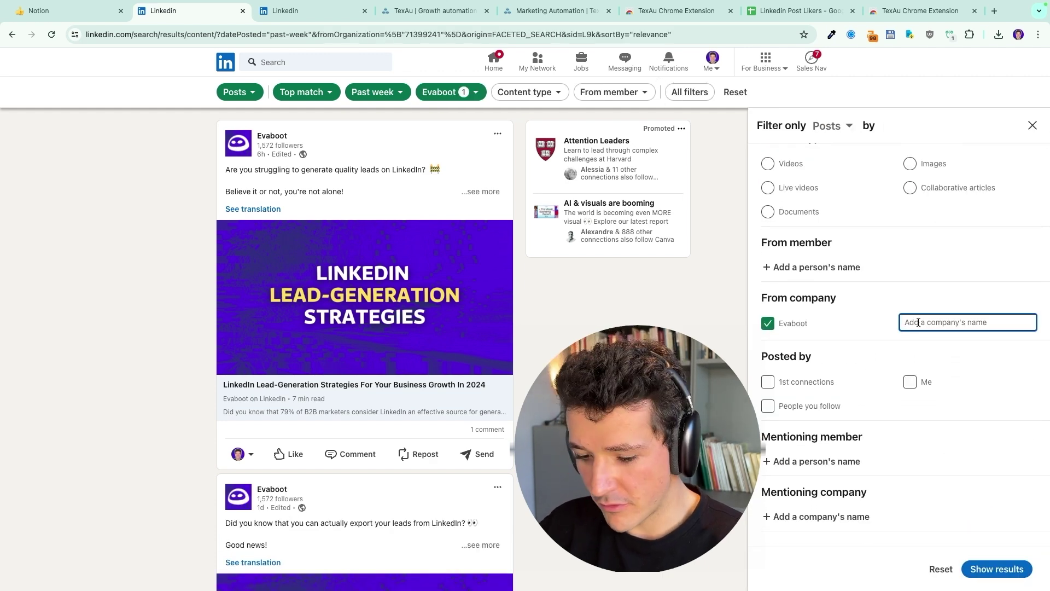
text(expandi)
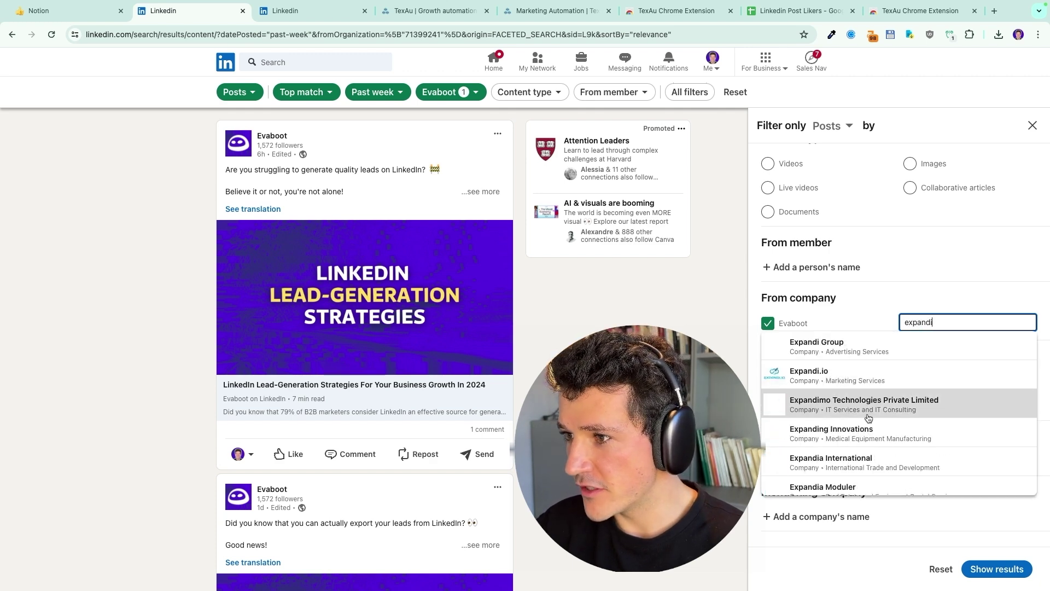
click(854, 374)
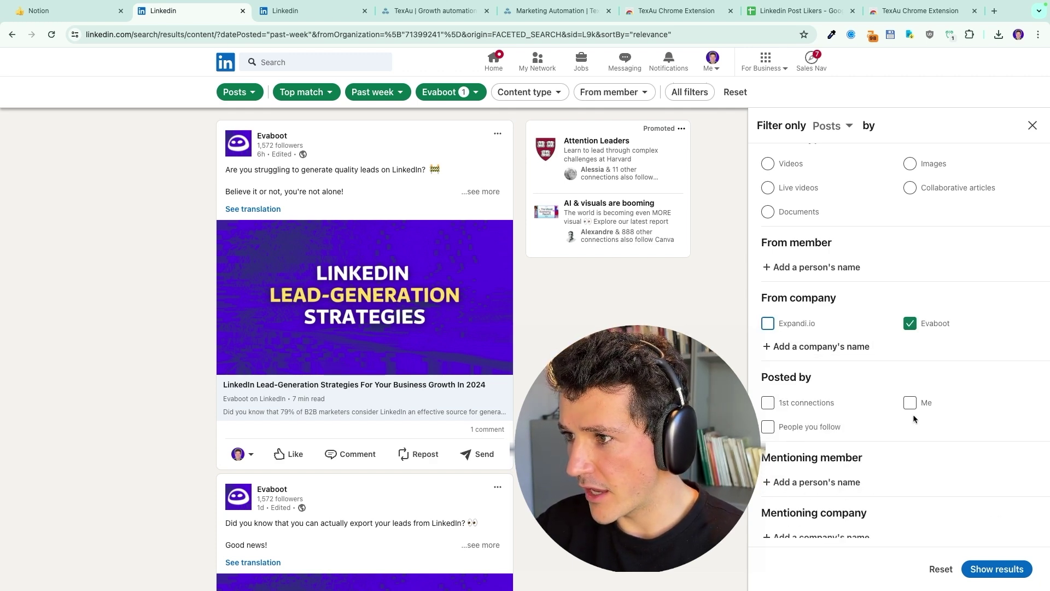
click(1013, 568)
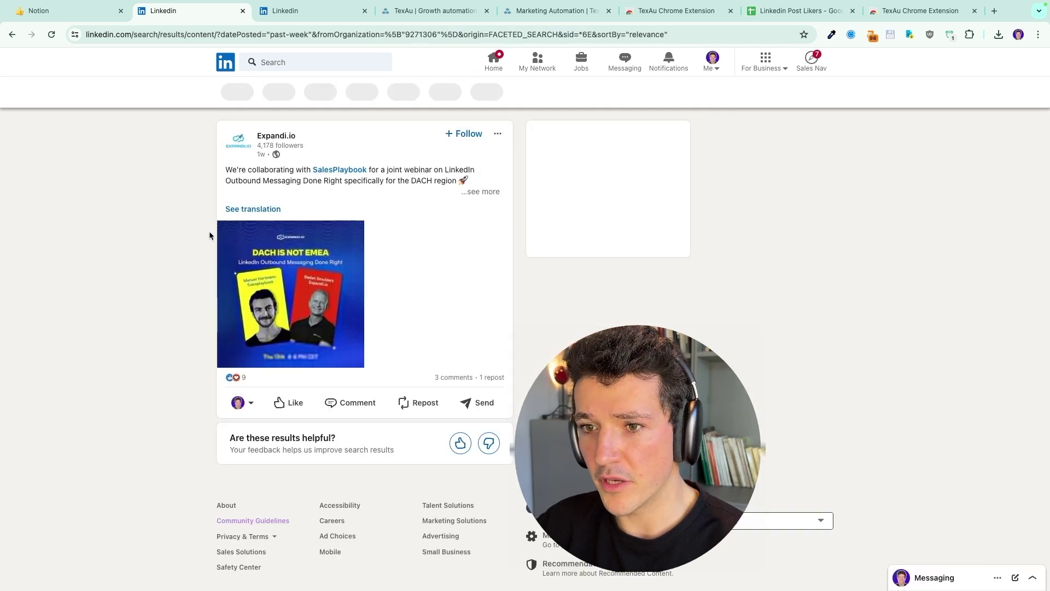
Open the Reactions list (9) on Expandi.io's DACH webinar post
click(240, 379)
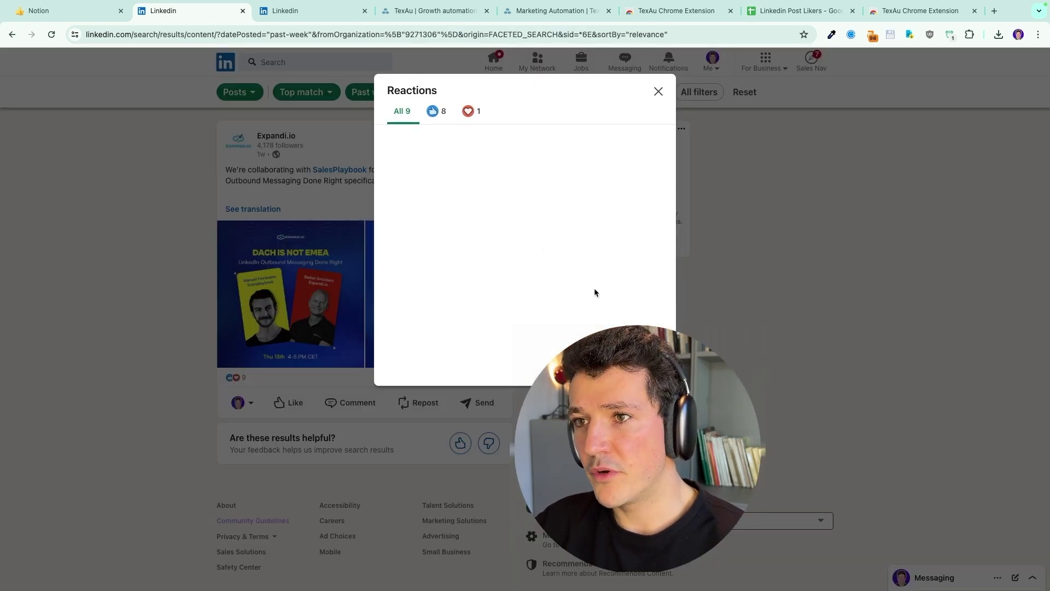
scroll(487, 263, down, 4)
scroll(488, 267, up, 4)
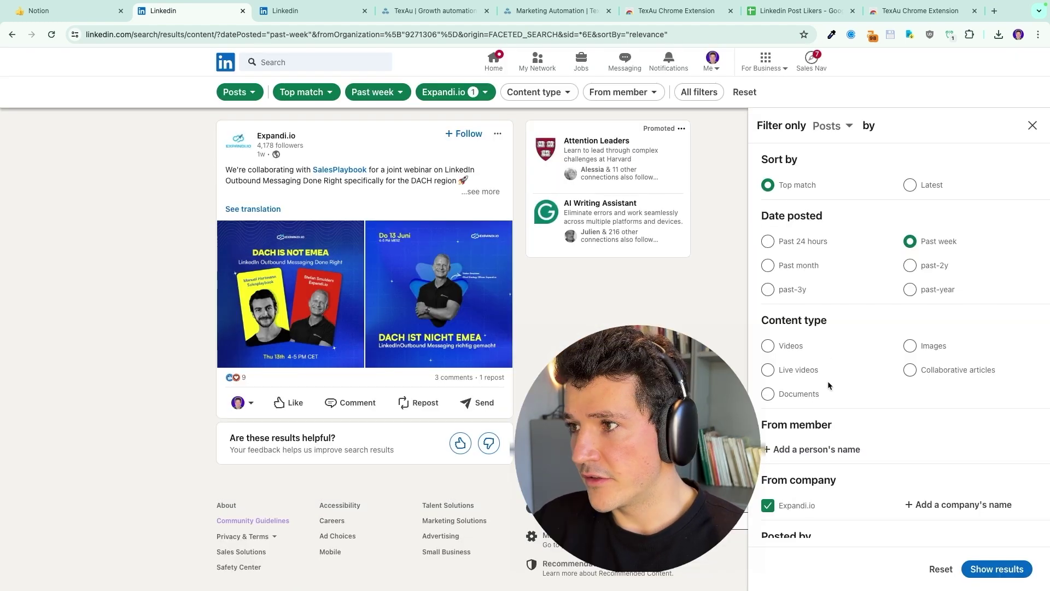
Uncheck Expandi.io under From company in the post filters
scroll(831, 350, down, 5)
scroll(835, 328, down, 1)
scroll(875, 394, up, 2)
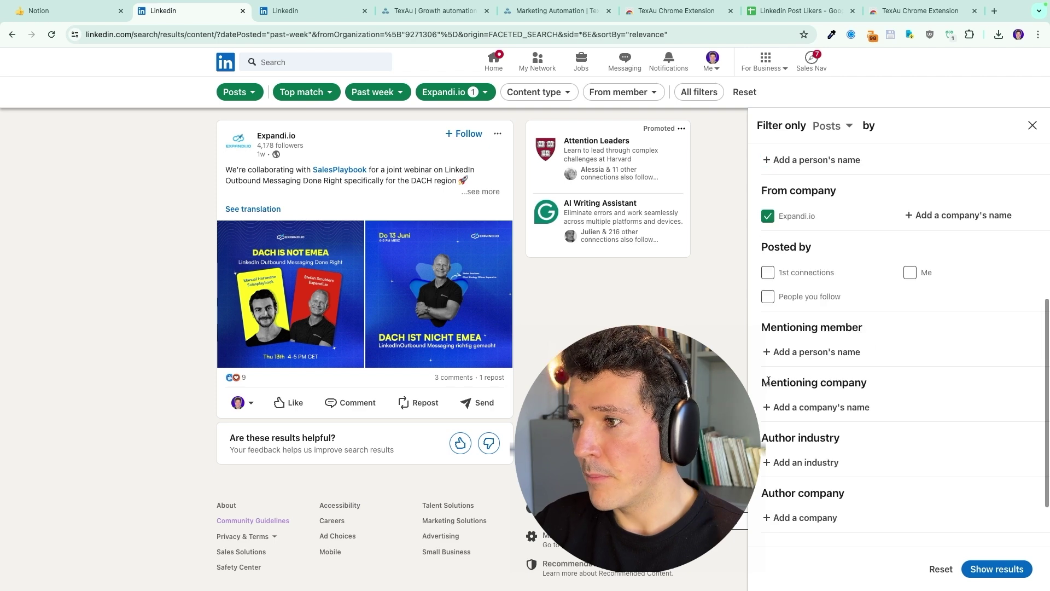
click(768, 281)
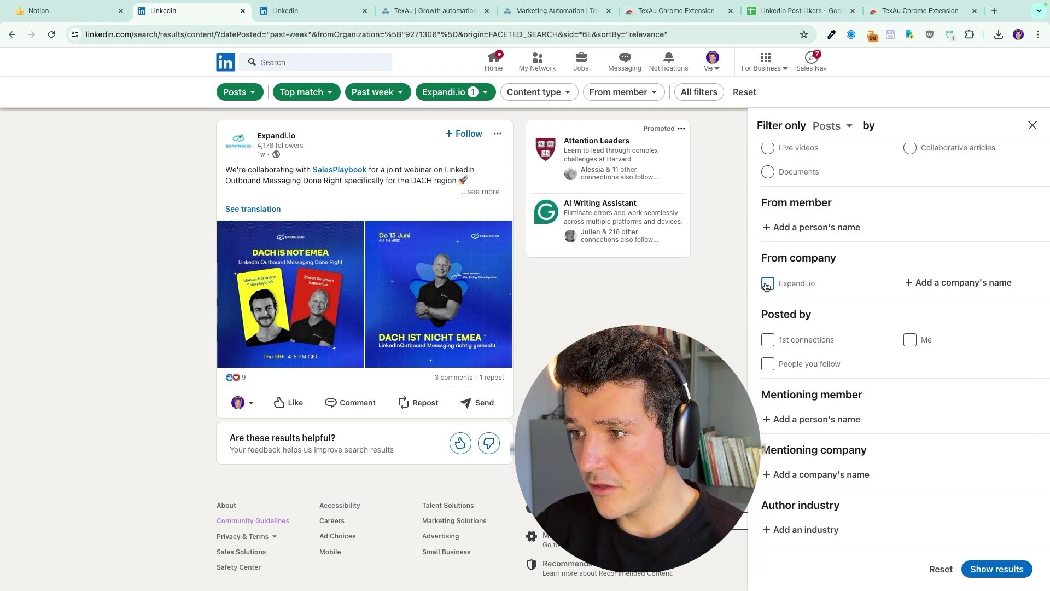
scroll(832, 377, down, 2)
Add Evaboot under Mentioning company, show results, and expand the scraper-tool poll post
click(832, 376)
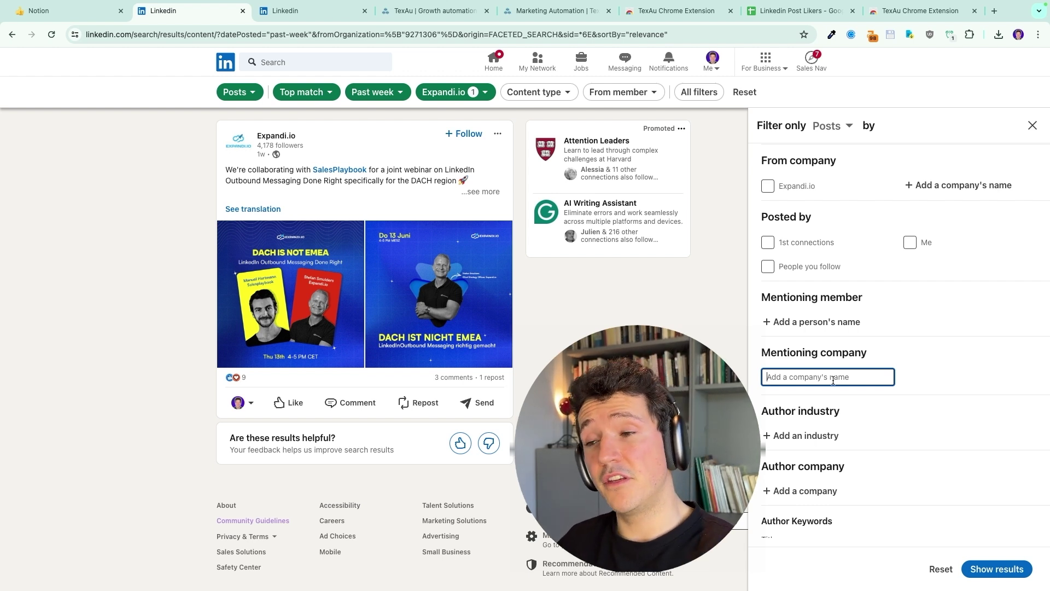
text(evaboot)
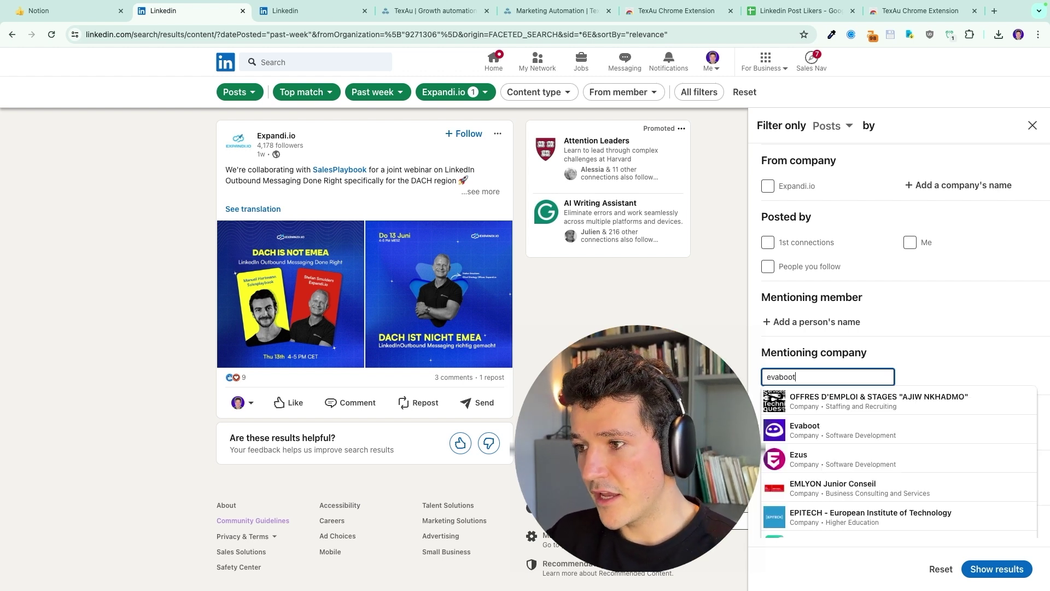
click(849, 399)
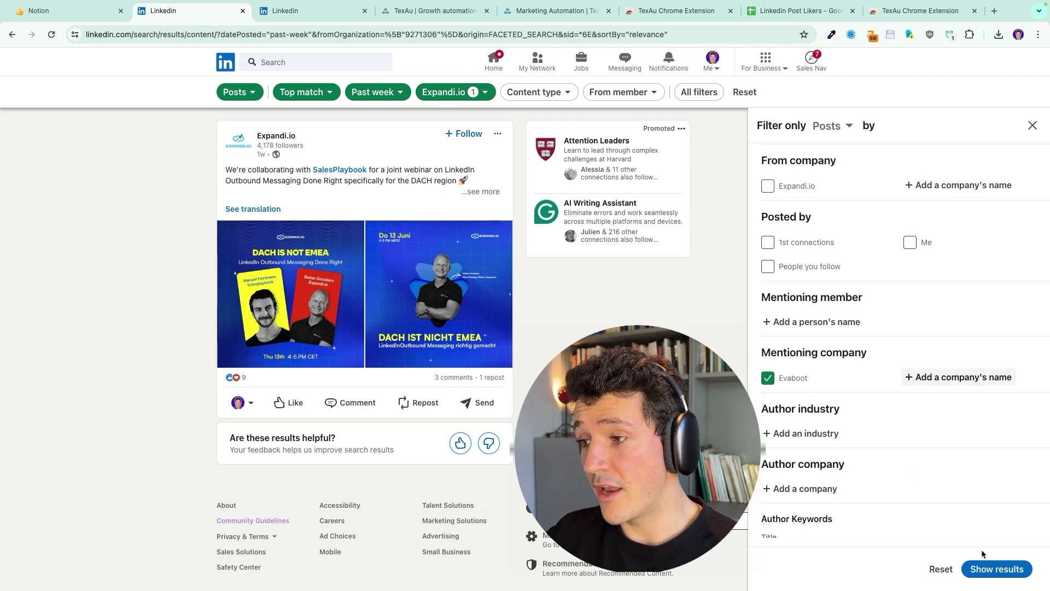
click(997, 569)
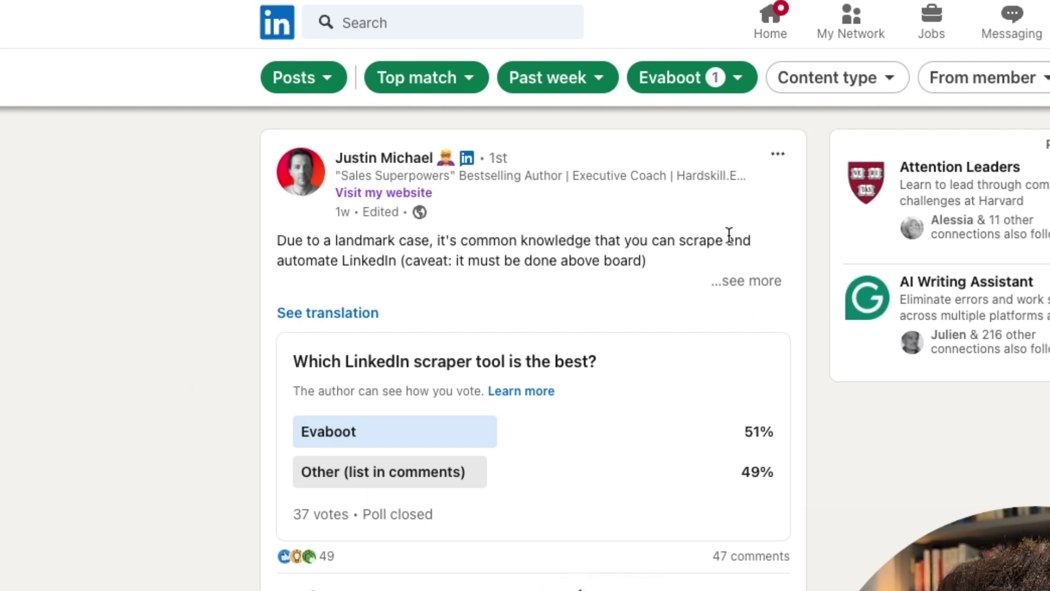
click(740, 280)
Read through the full text of the expanded Evaboot poll post
scroll(510, 327, down, 15)
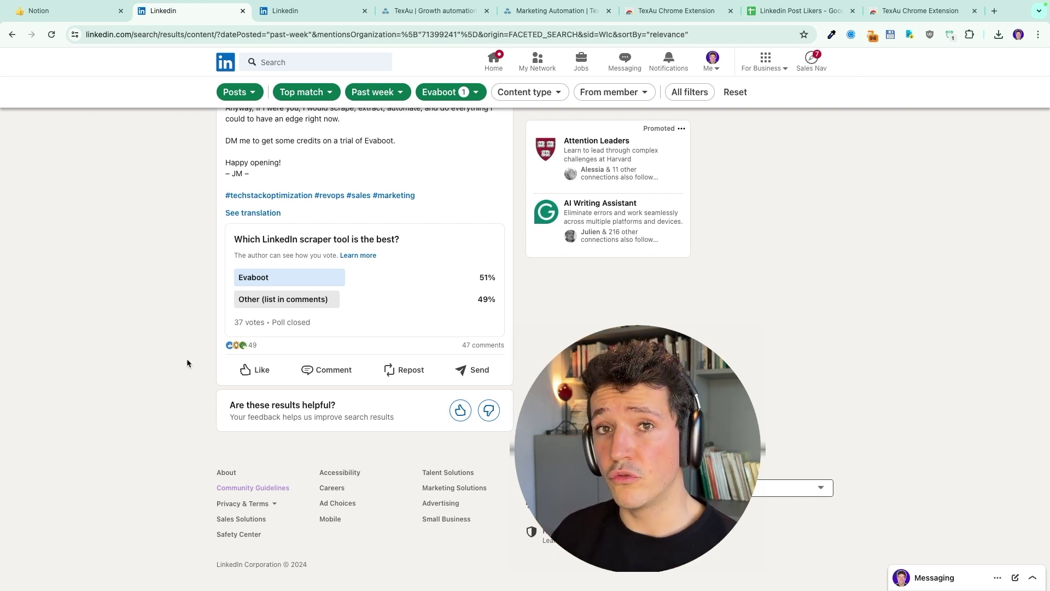
scroll(747, 183, up, 6)
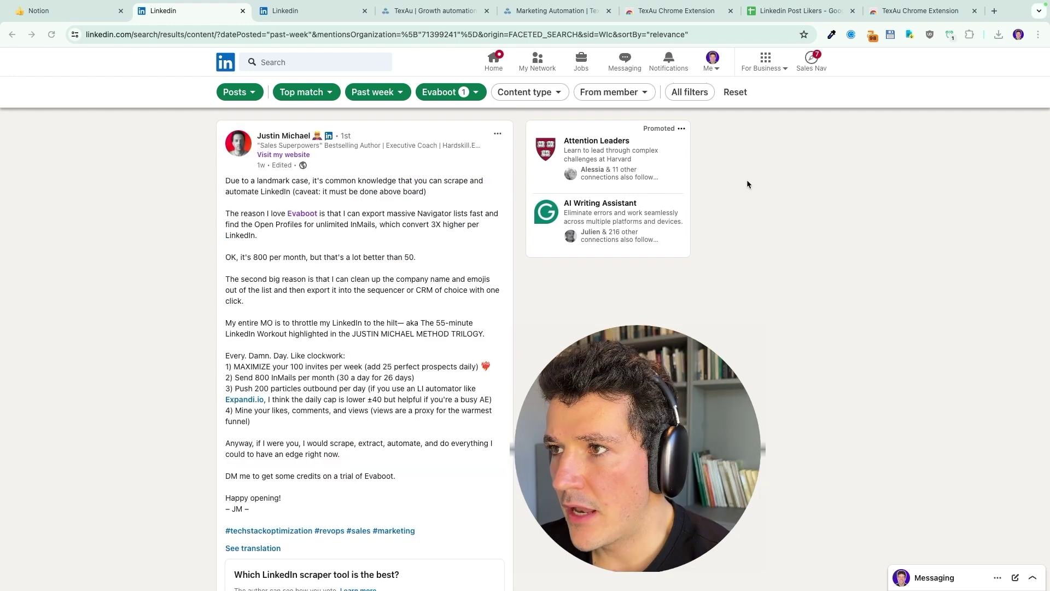
click(692, 93)
Filter the past-week post search to authors whose company is lemlist
scroll(885, 271, down, 1)
scroll(885, 268, down, 6)
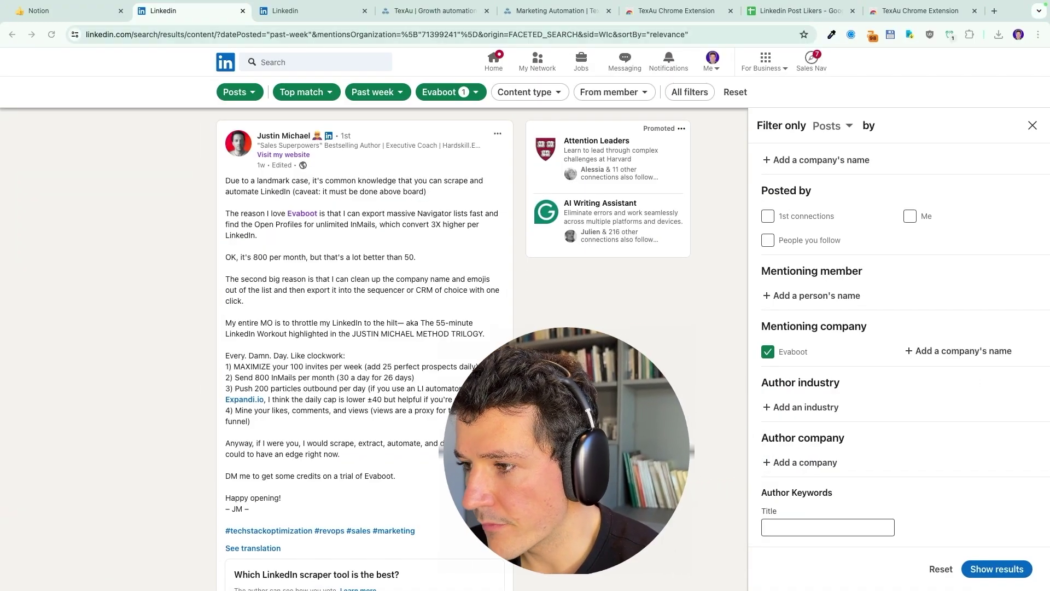
click(805, 462)
text(lemlis)
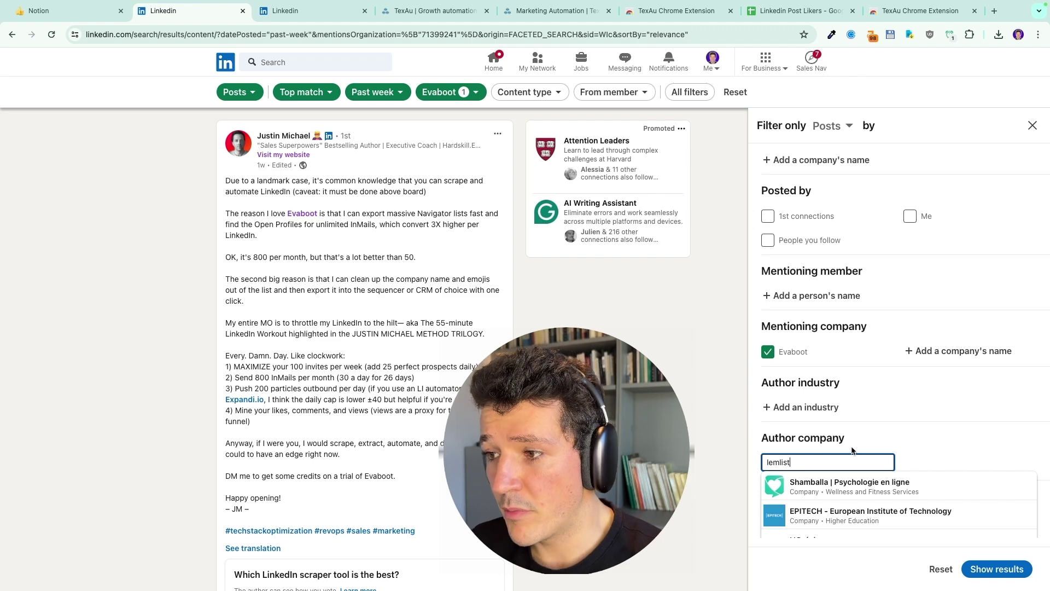
text(t)
click(839, 482)
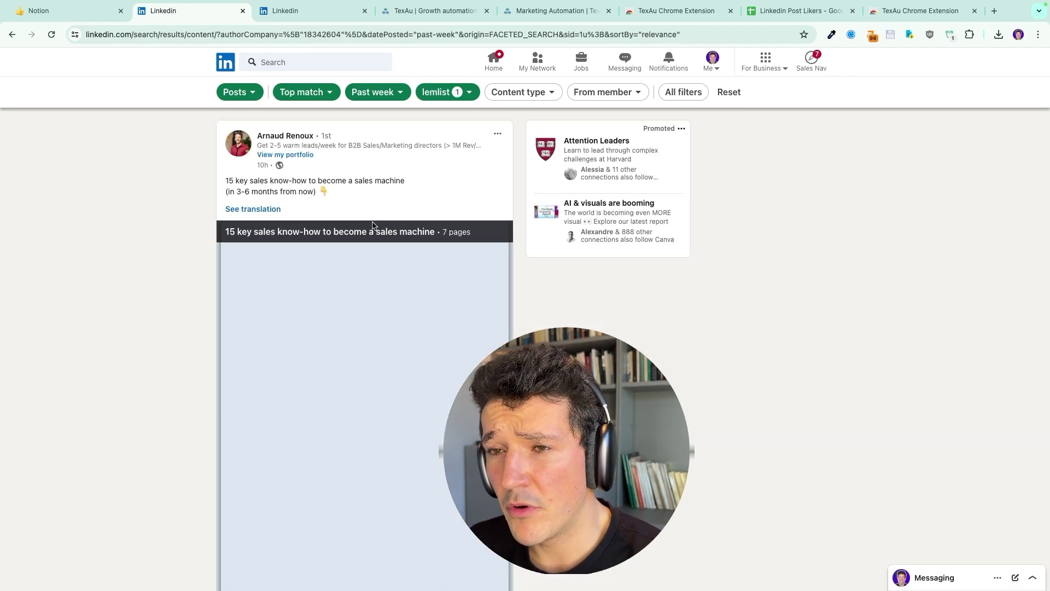
Scroll through the lemlist-authored post results
scroll(384, 213, down, 3)
scroll(384, 212, down, 12)
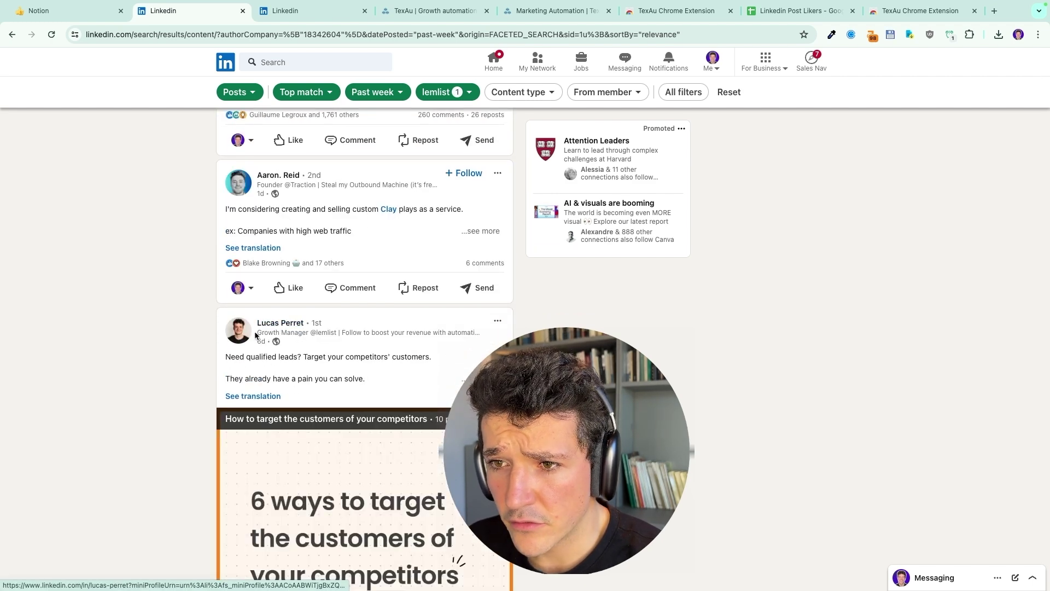
scroll(311, 341, up, 4)
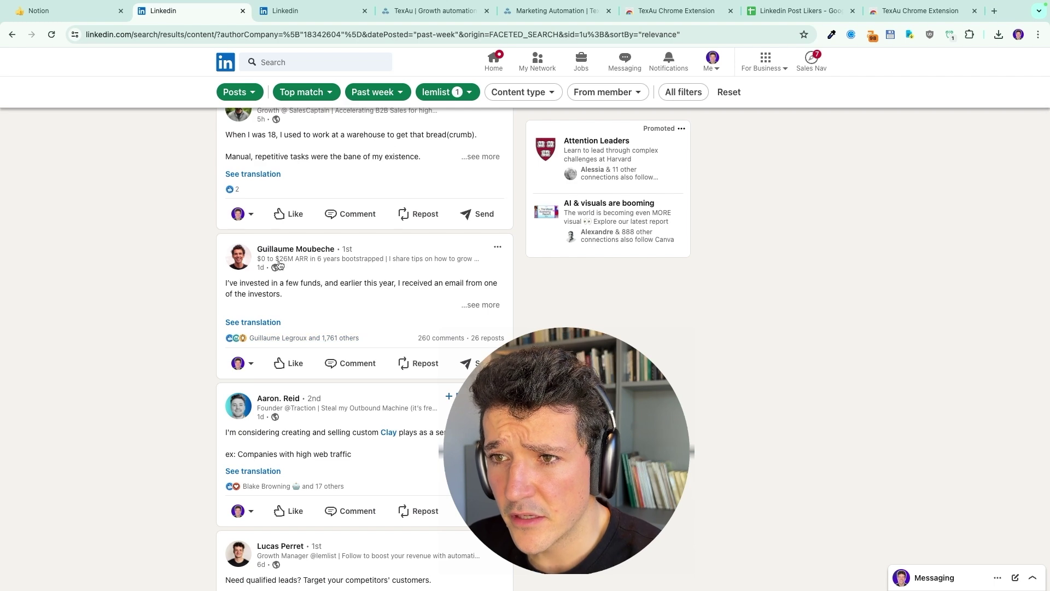
scroll(321, 257, up, 2)
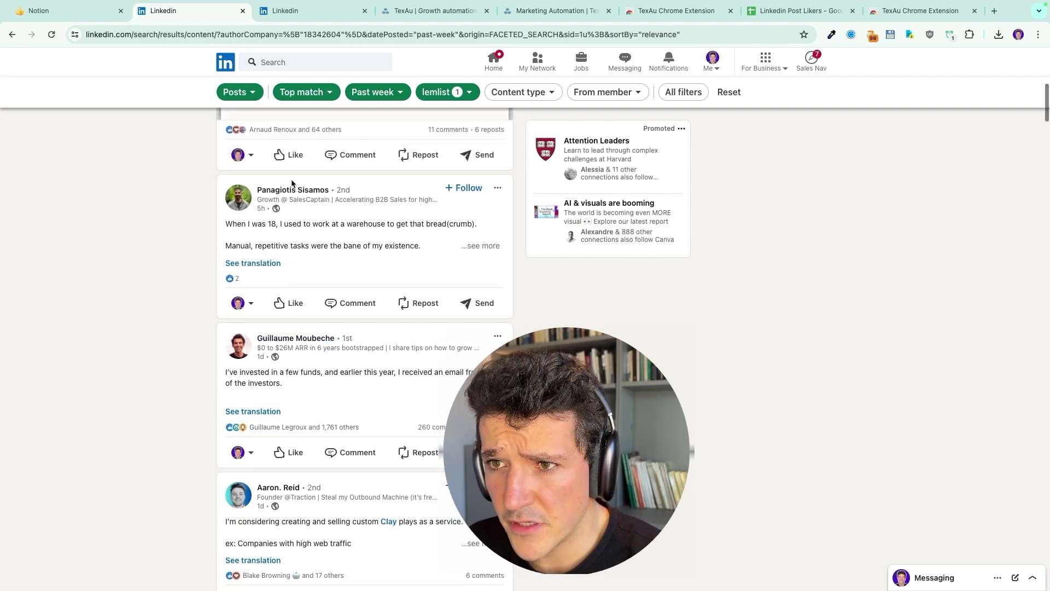
drag(296, 186, 285, 198)
Open a lemlist post author's profile in a new tab and review it
right_click(294, 195)
key(Escape)
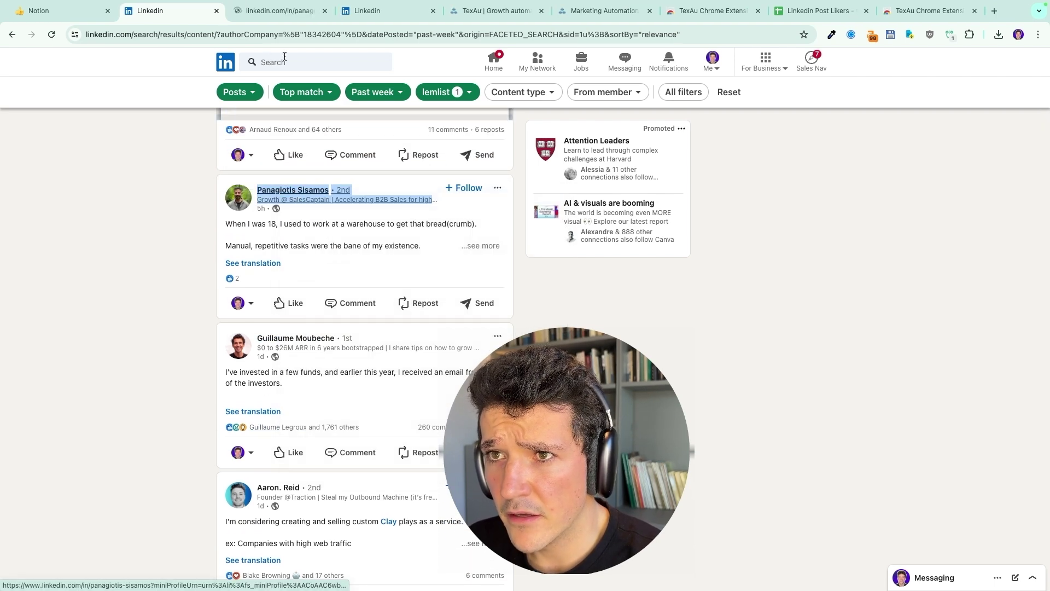
click(275, 14)
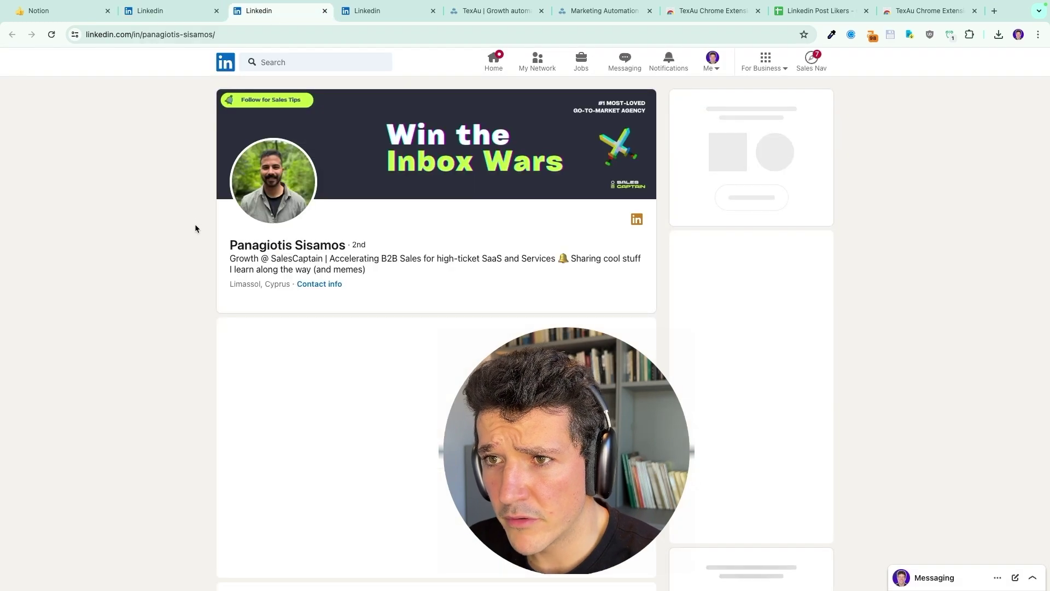
scroll(195, 224, down, 15)
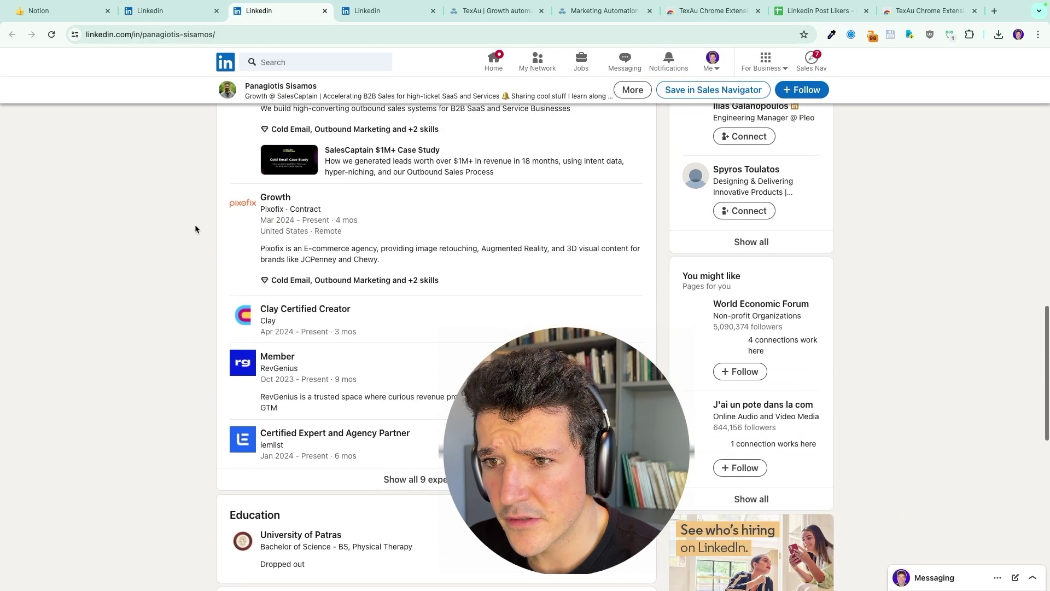
scroll(196, 226, down, 2)
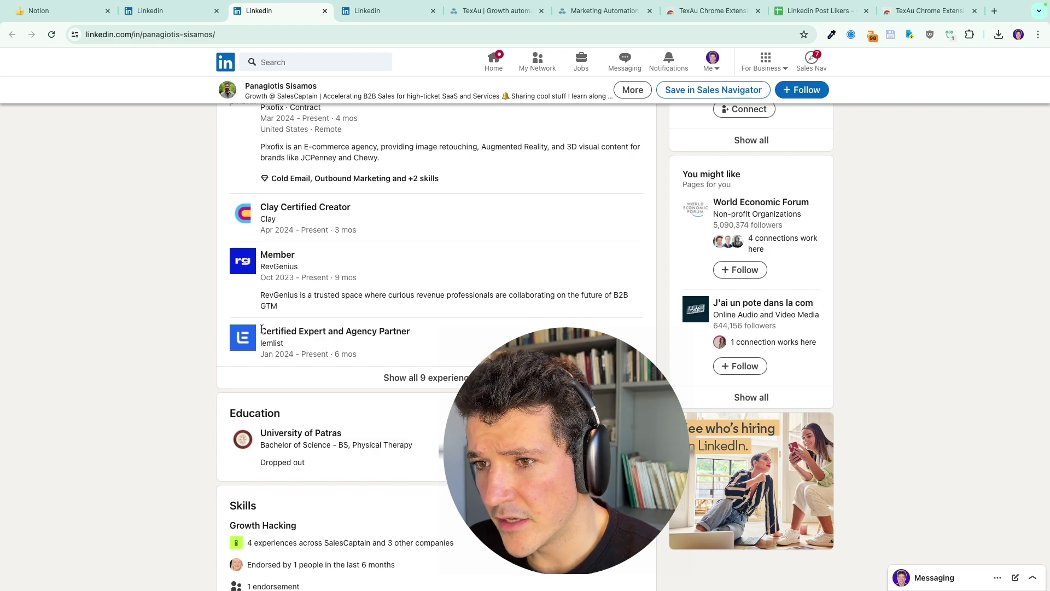
Return to the search and browse past-week posts by authors titled founder
click(178, 13)
scroll(328, 295, down, 15)
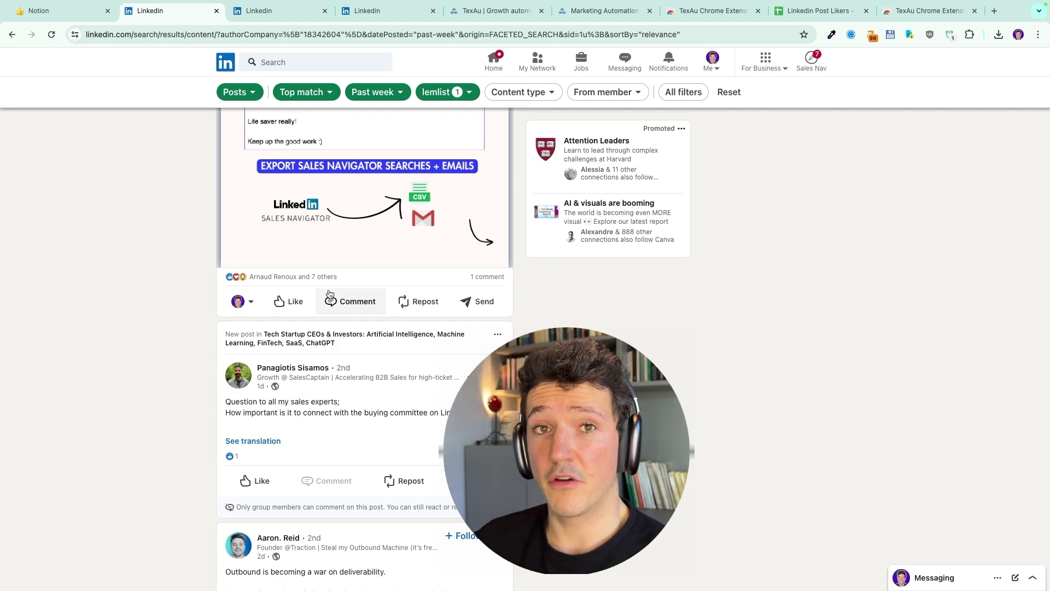
scroll(352, 368, down, 7)
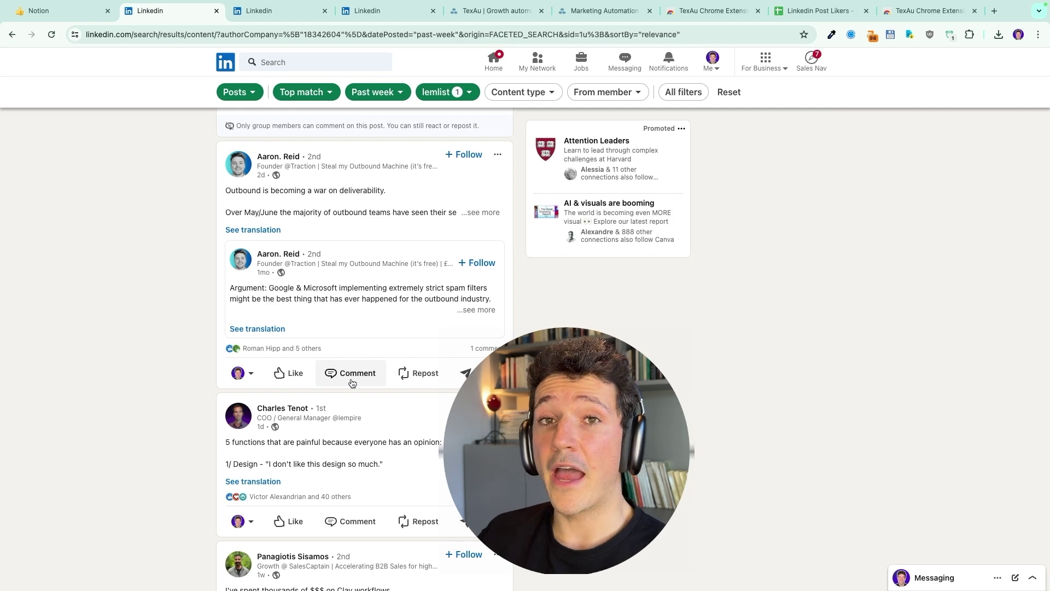
scroll(352, 383, down, 1)
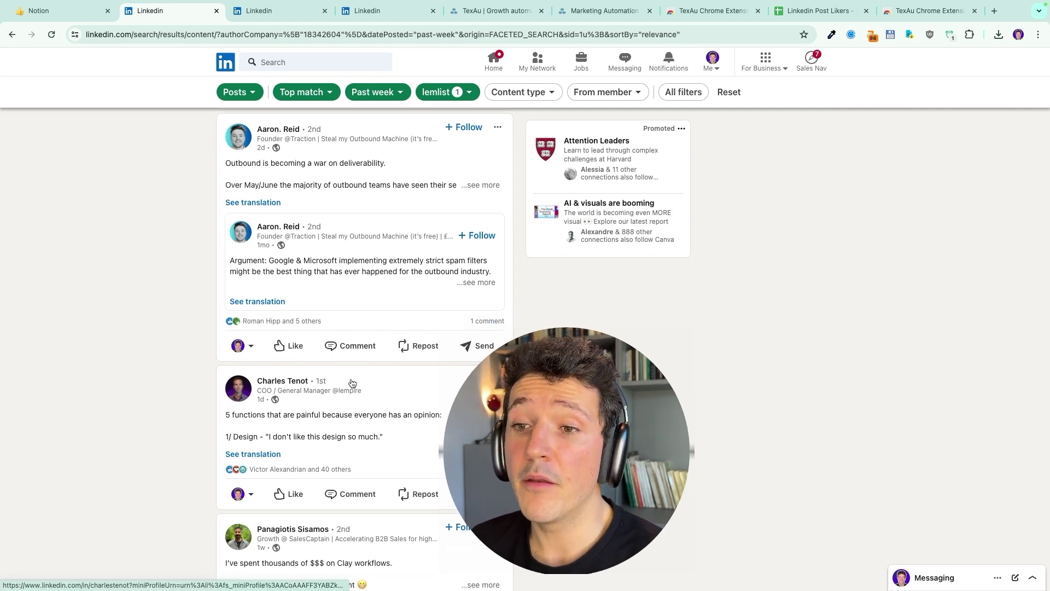
scroll(352, 383, down, 16)
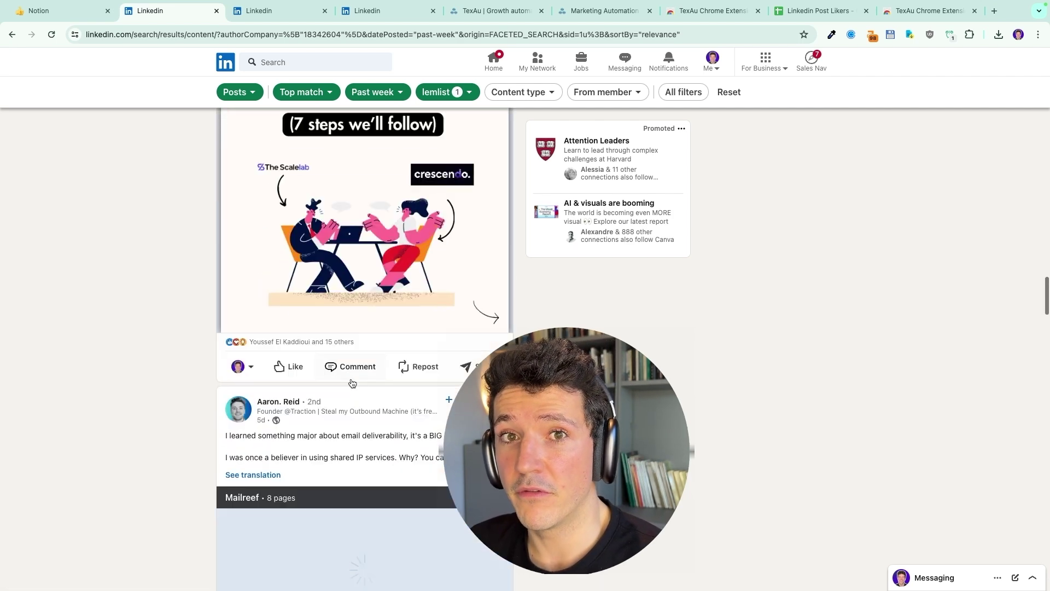
scroll(352, 383, up, 6)
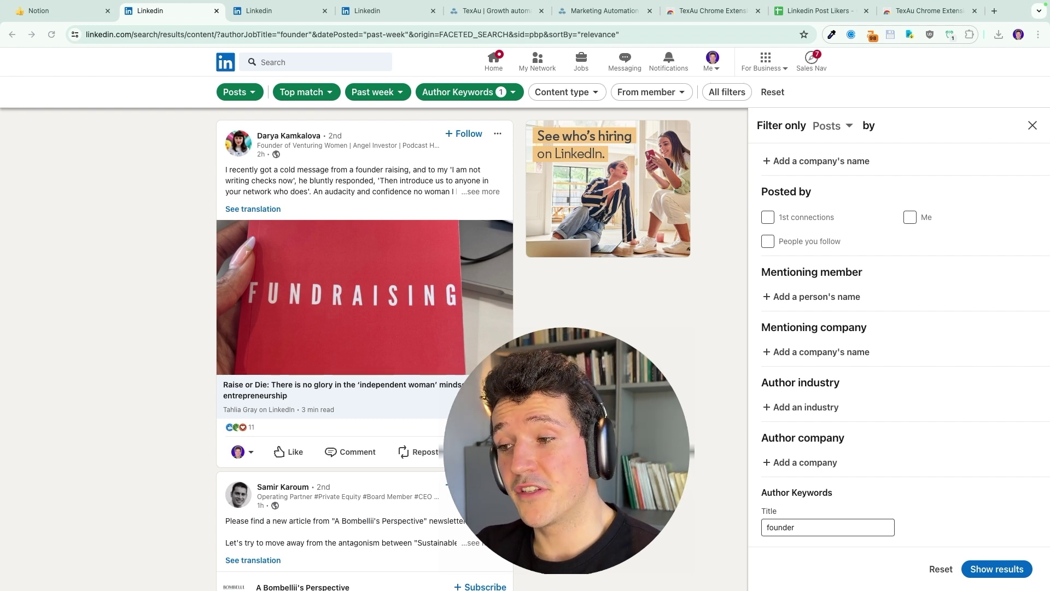
Replace the author title keyword 'founder' with 'HR' and show the matching posts
drag(804, 525, 714, 527)
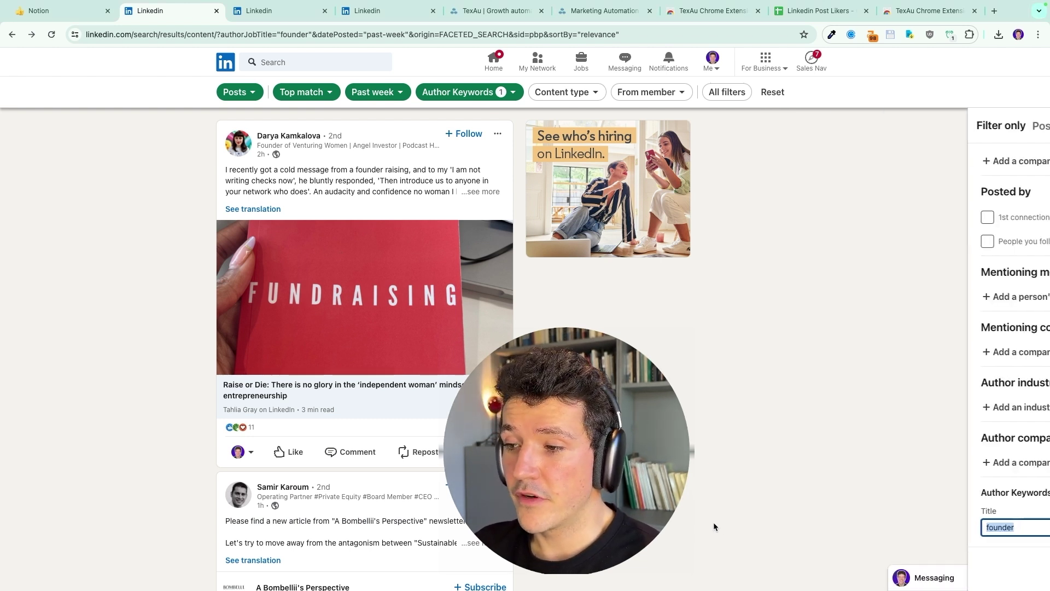
click(727, 92)
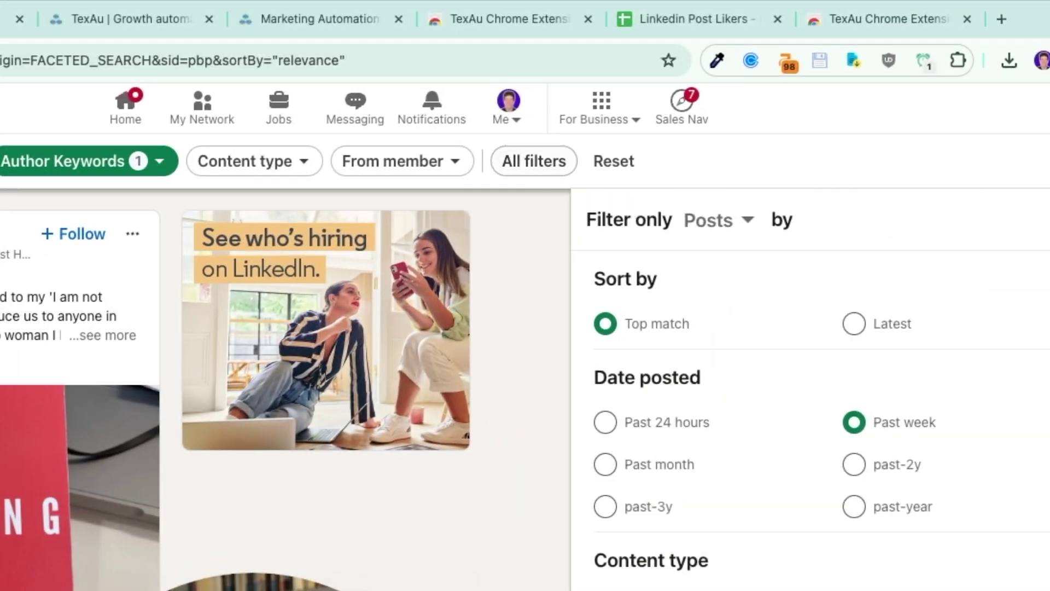
scroll(717, 439, down, 8)
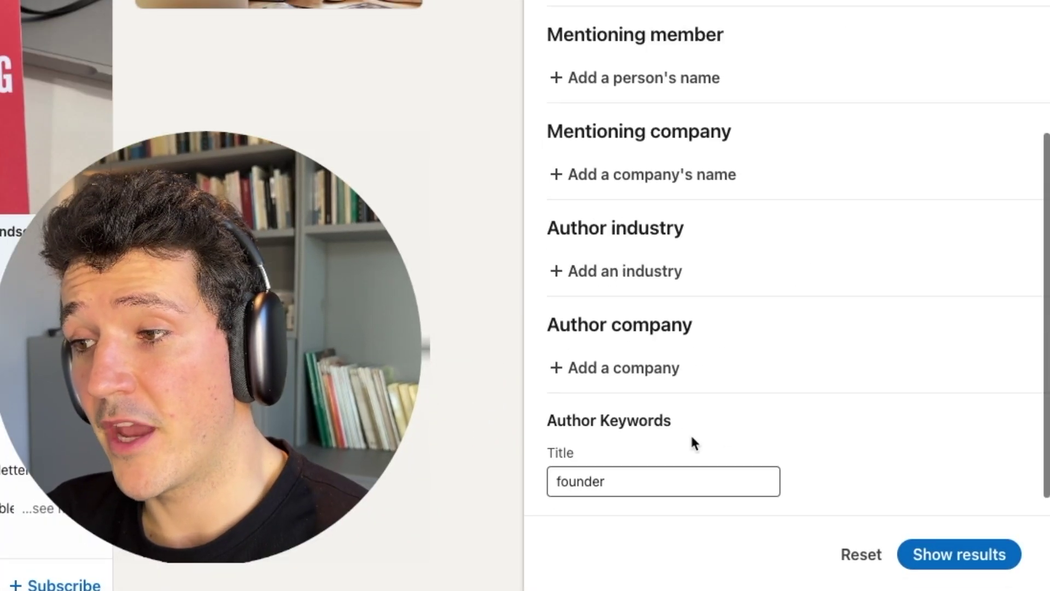
click(633, 479)
key(BackSpace)
key(BackSpace)
key(BackSpace)
key(BackSpace)
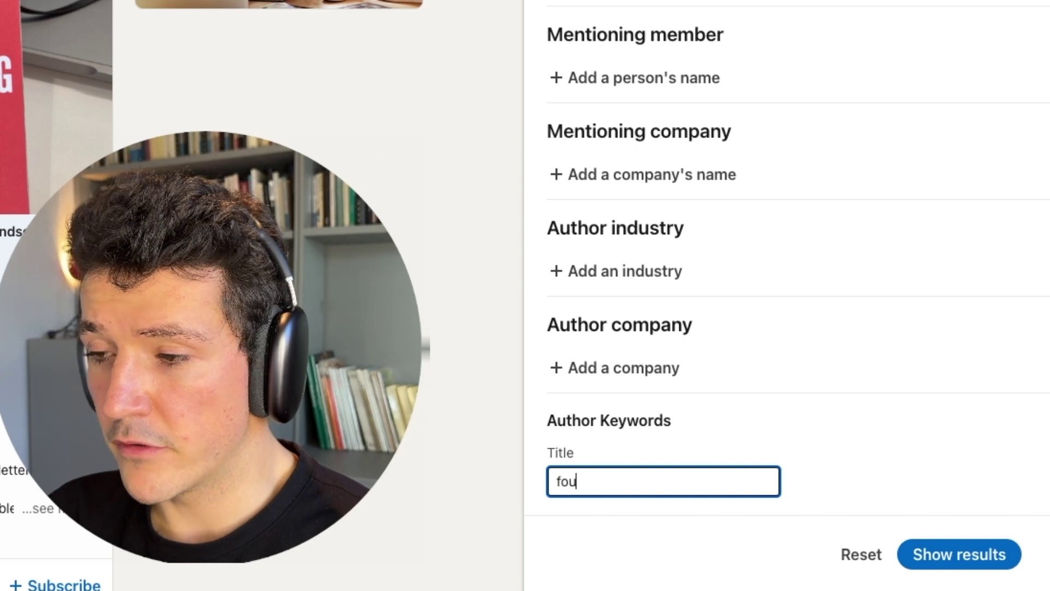
key(BackSpace)
key(BackSpace)
key(BackSpace)
text(HR)
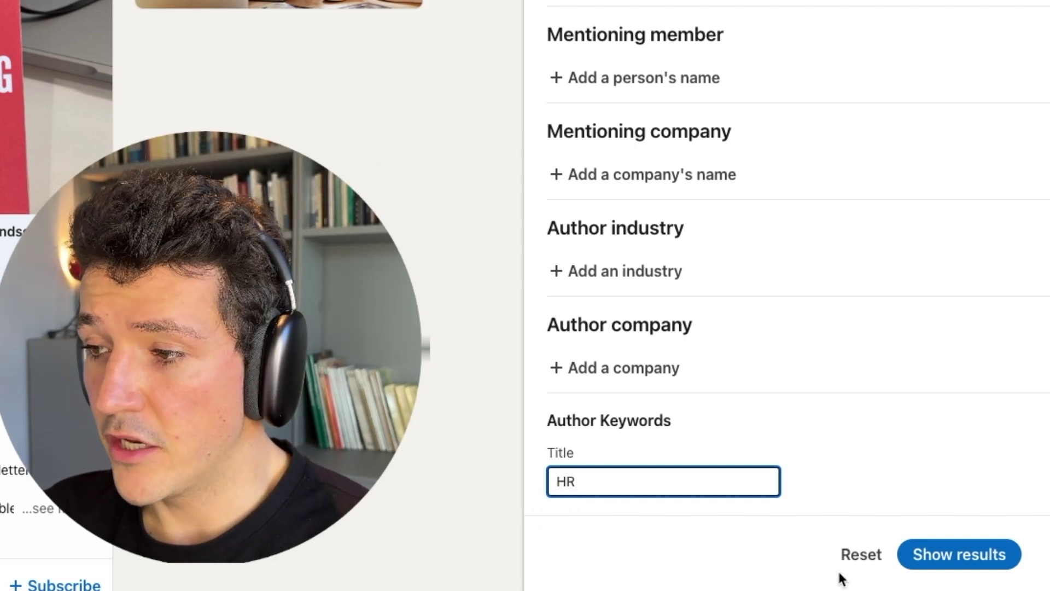
click(914, 558)
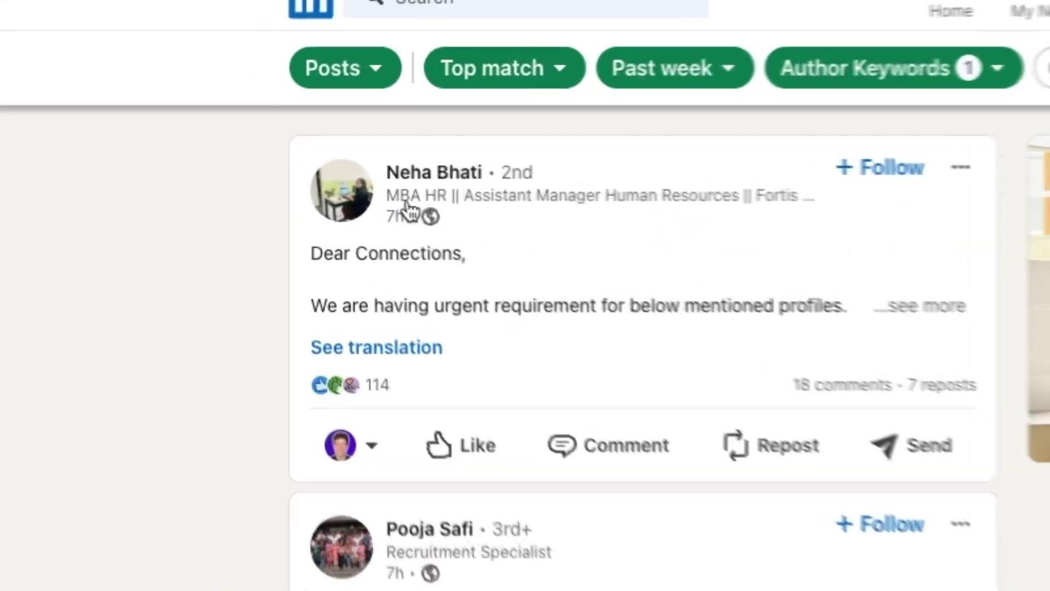
Browse the HR post results, checking an author's headline and the filters without changes
scroll(271, 154, down, 2)
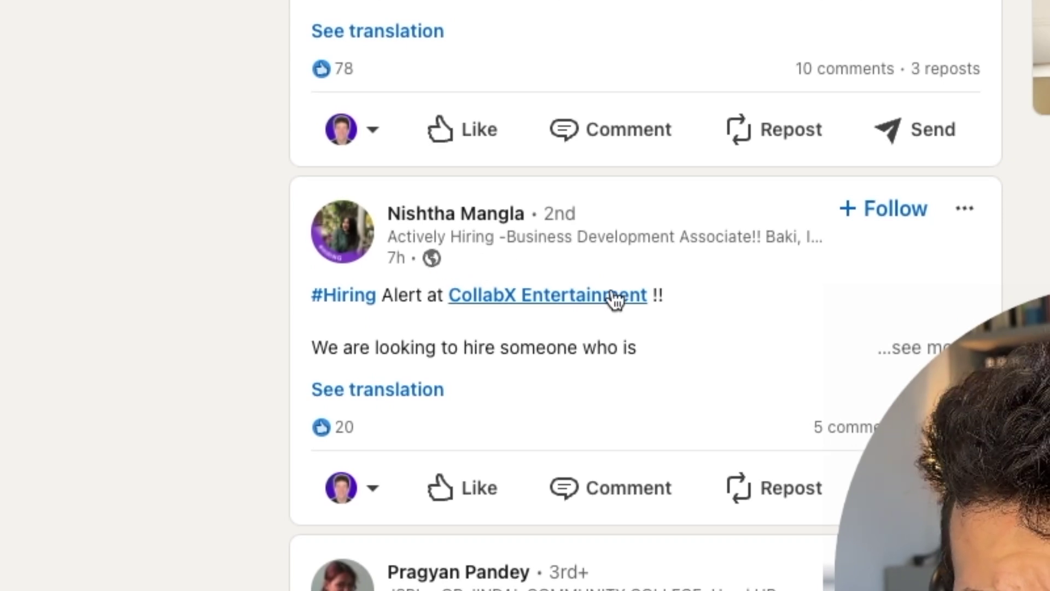
scroll(615, 299, down, 3)
triple_click(614, 300)
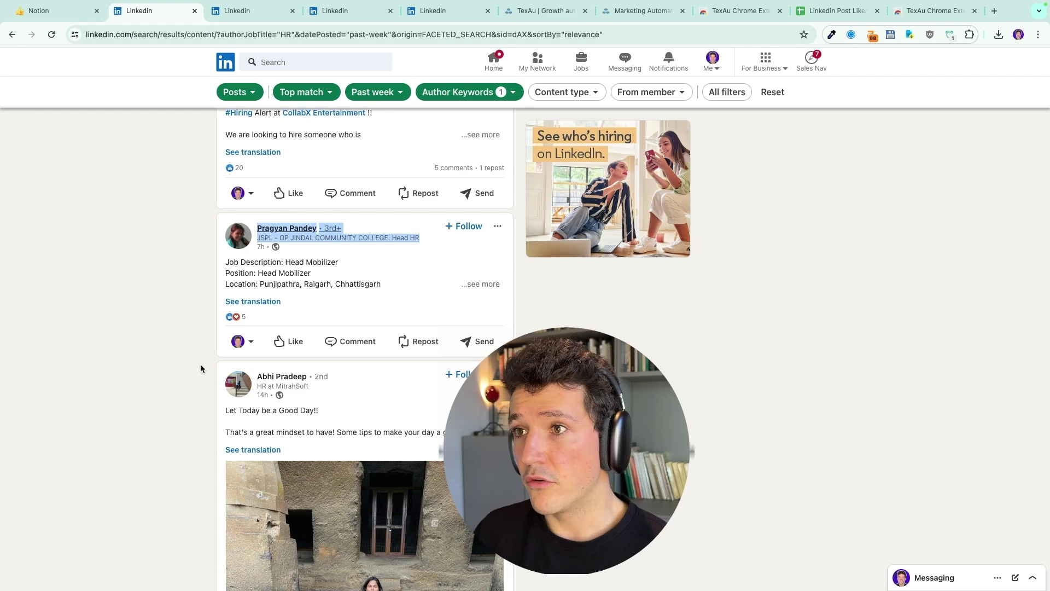
click(727, 92)
scroll(876, 427, down, 5)
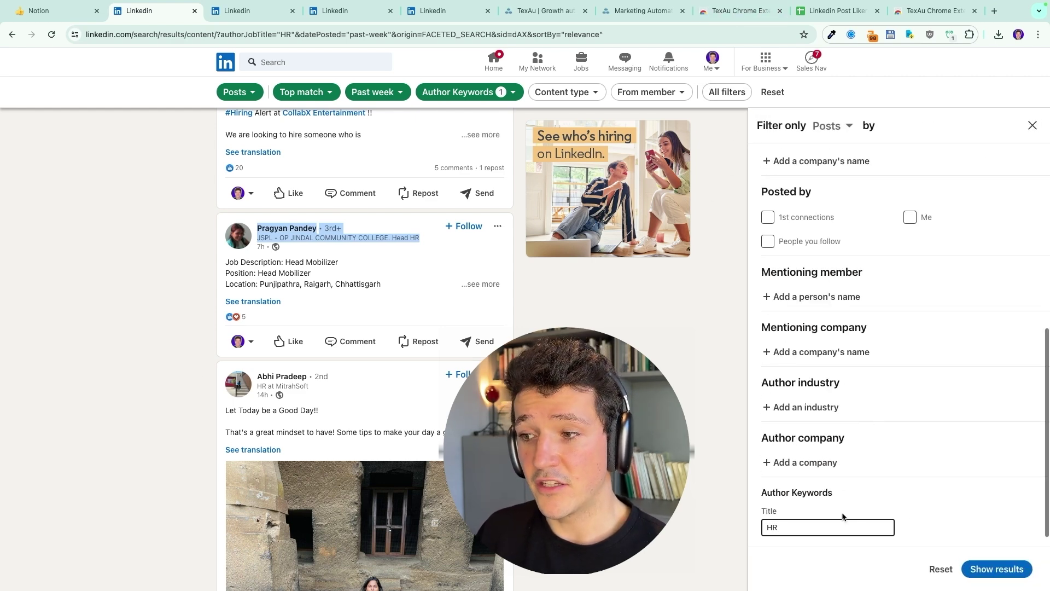
click(1032, 125)
scroll(402, 353, down, 10)
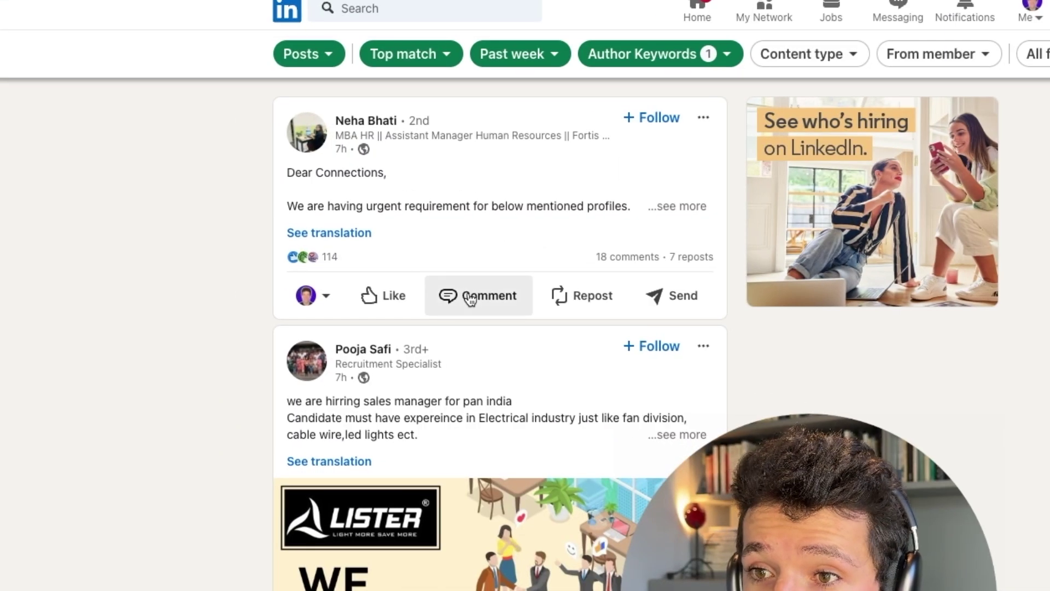
Open the first post author's profile in a new tab, then view the date-posted options
click(469, 299)
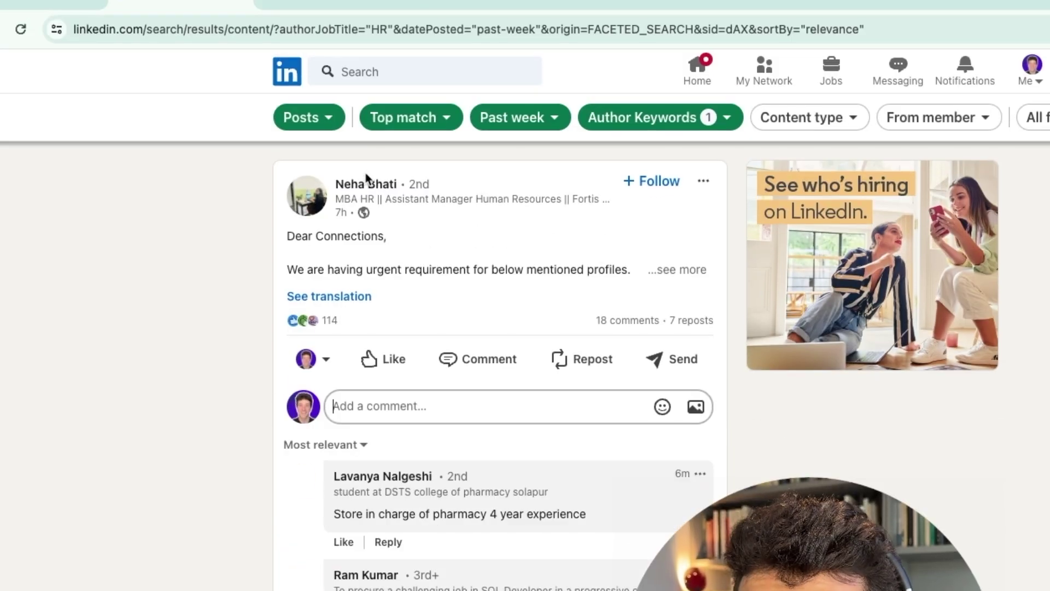
right_click(359, 189)
click(427, 194)
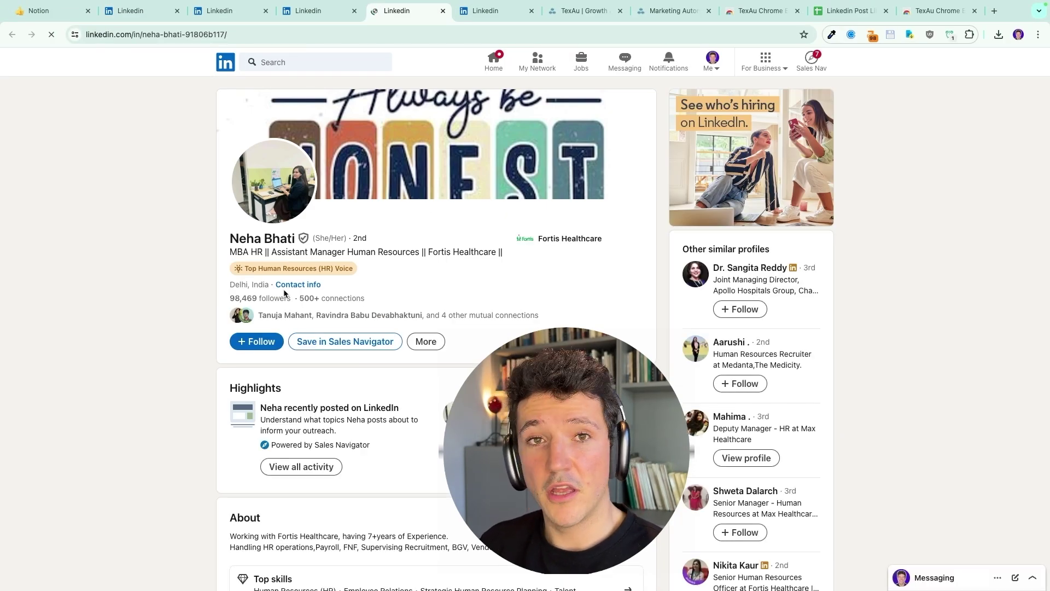
click(230, 11)
click(155, 14)
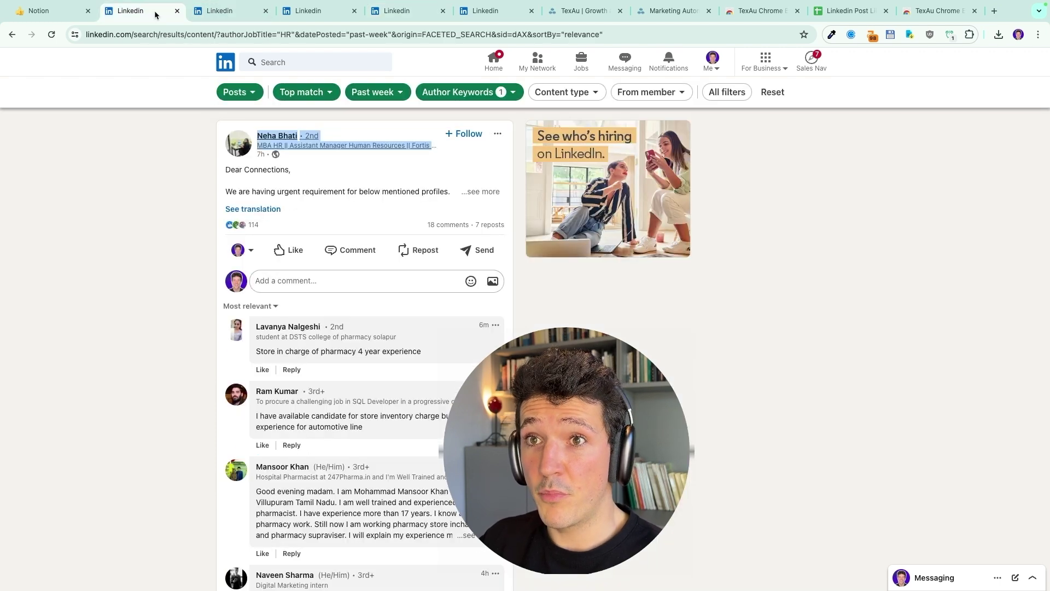
click(386, 94)
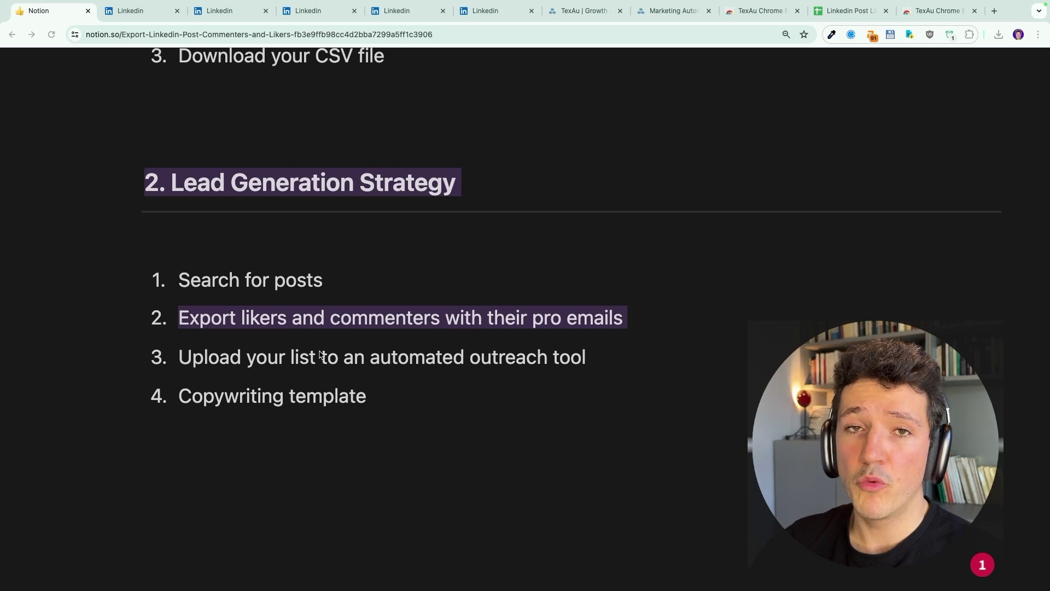
Move from the Notion guide to the TexAu automation app
click(585, 11)
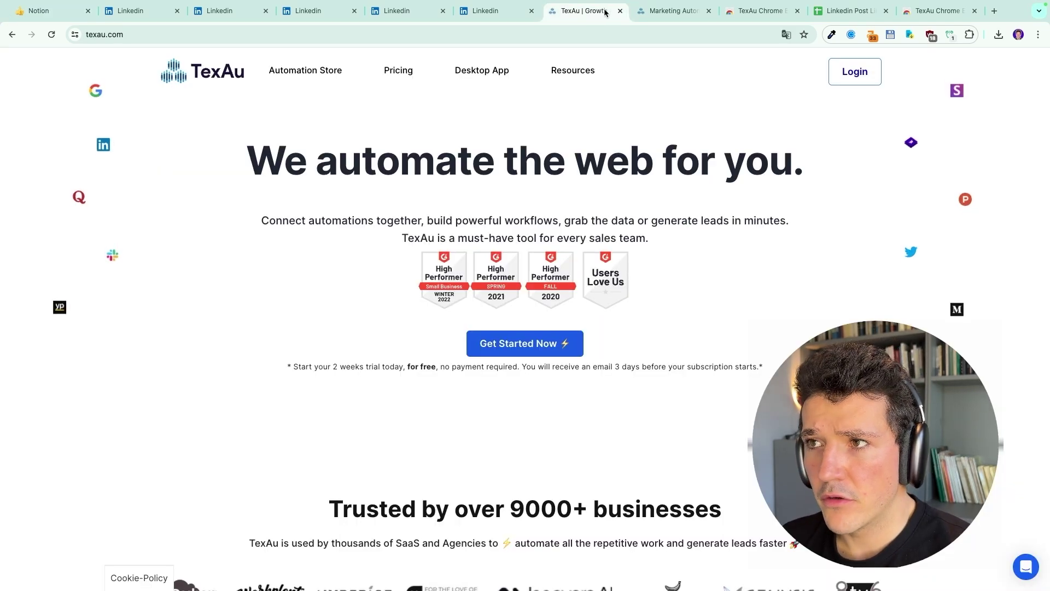
click(696, 16)
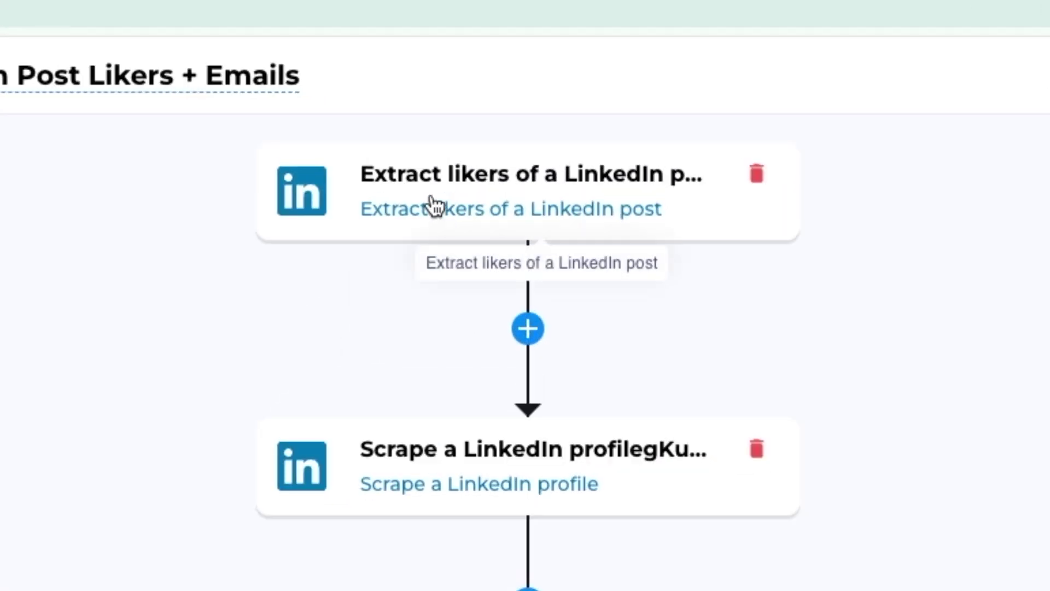
Check the 'Extract likers of a LinkedIn post' step's settings and add a step after it
click(433, 205)
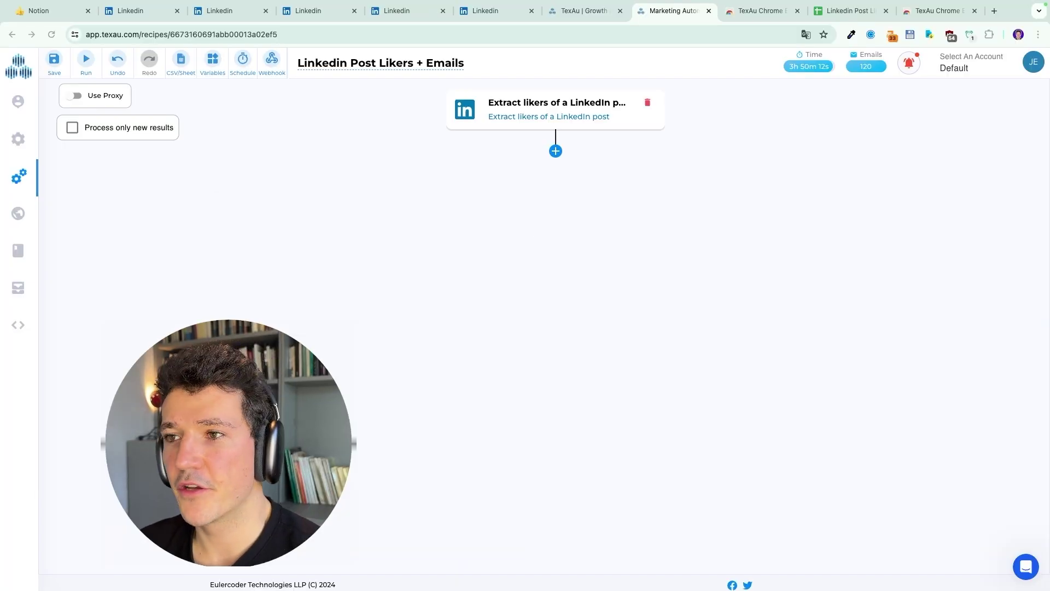
click(558, 118)
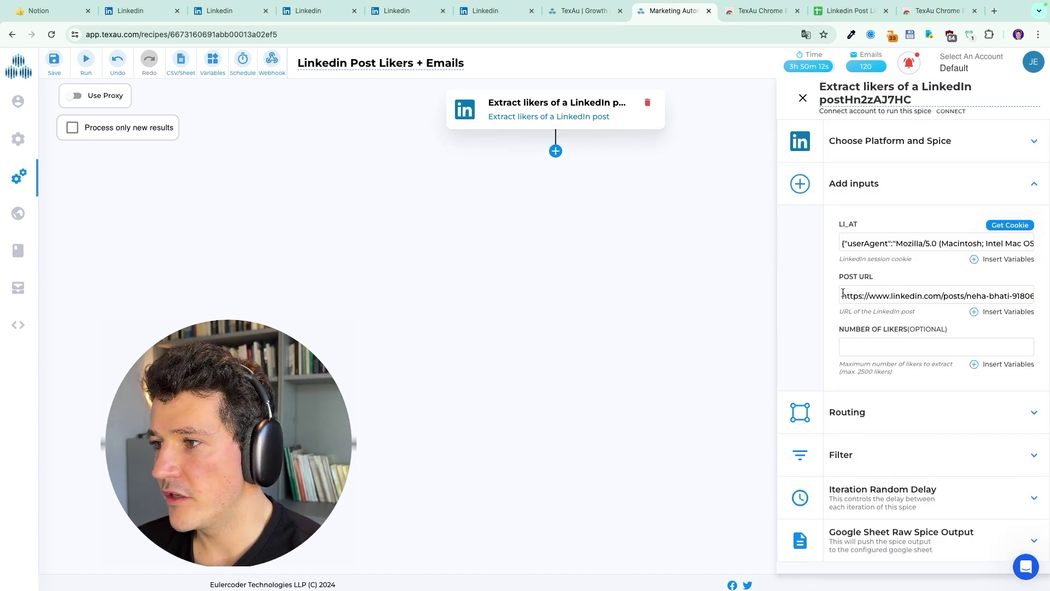
click(556, 152)
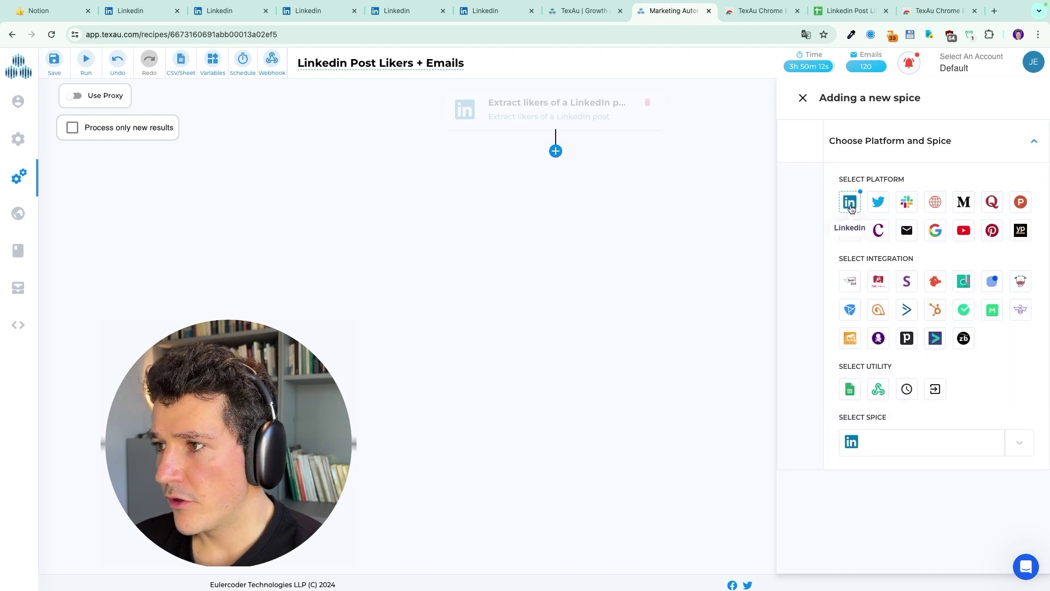
Add a 'Scrape a LinkedIn profile' step using each liker's profileLink as Profile URL
click(929, 454)
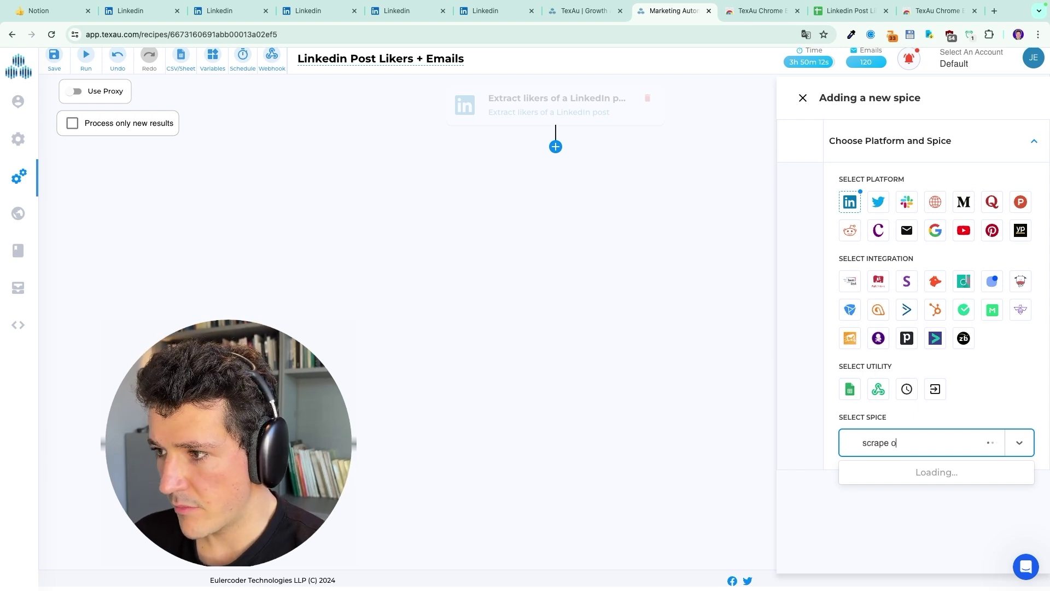
text(scrape of)
key(BackSpace)
key(BackSpace)
text(a)
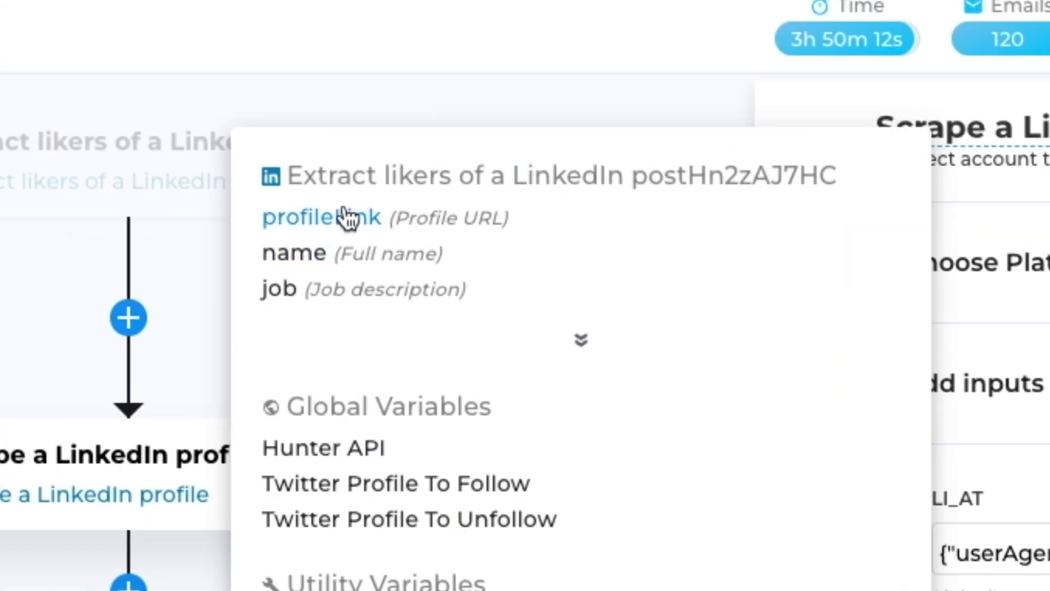
click(331, 218)
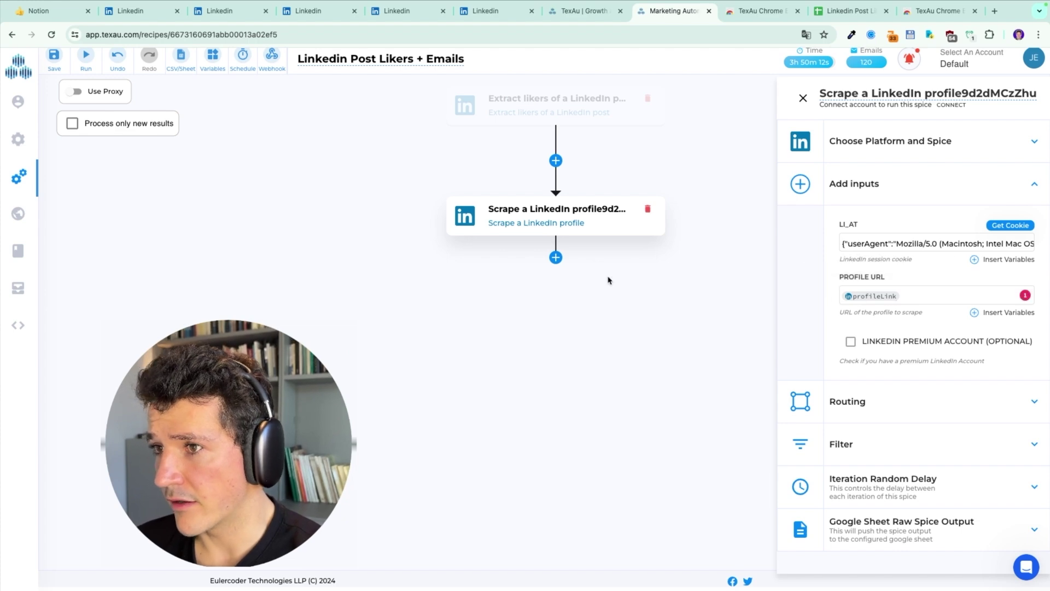
Add a 'Scrape a LinkedIn company page' step with Company URL set to jobCompanyUrl
click(556, 257)
click(845, 203)
click(946, 443)
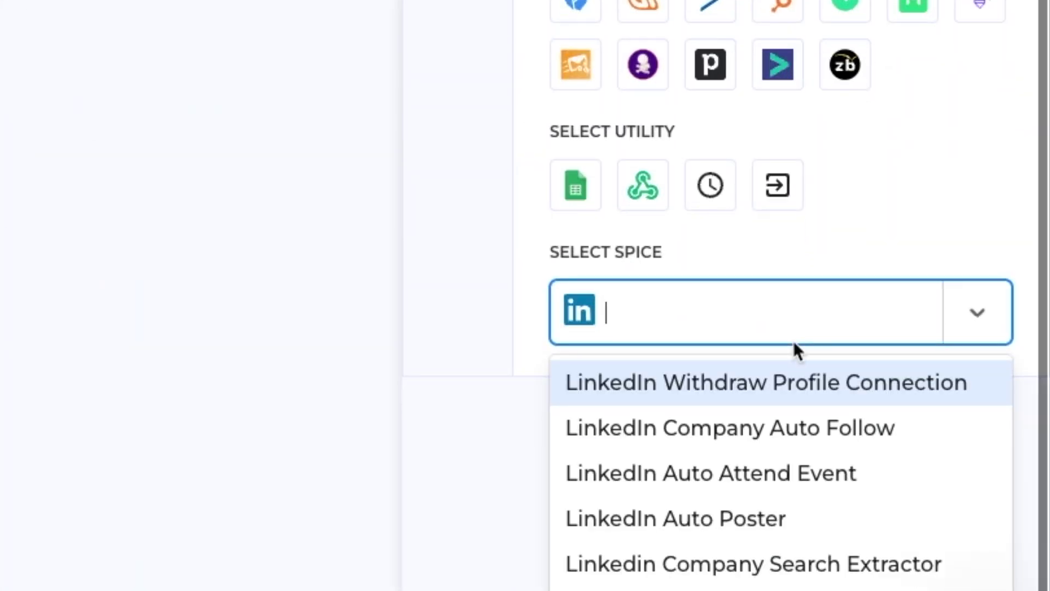
text(company)
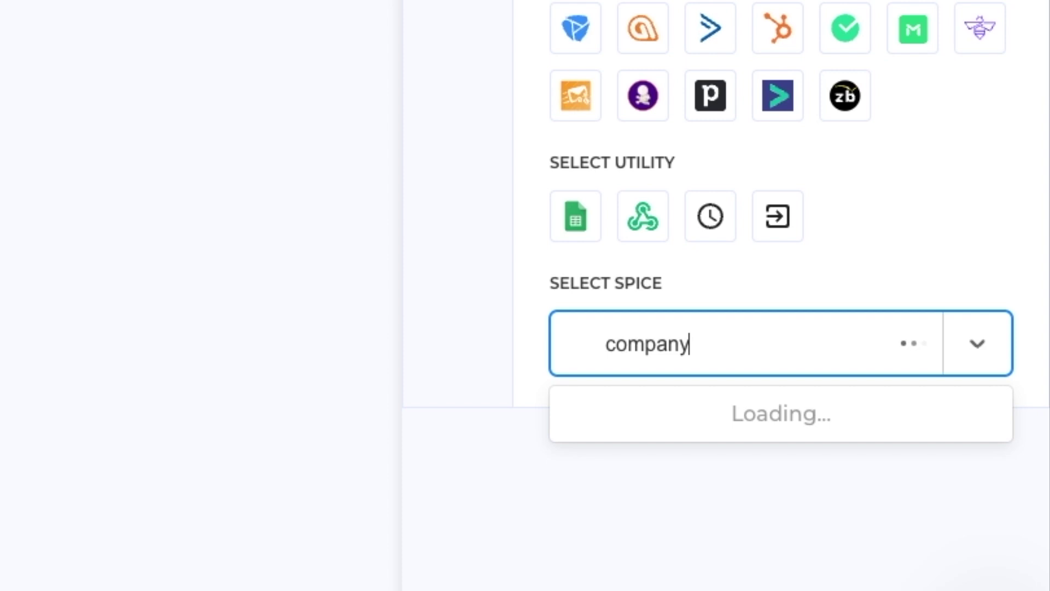
scroll(741, 459, down, 5)
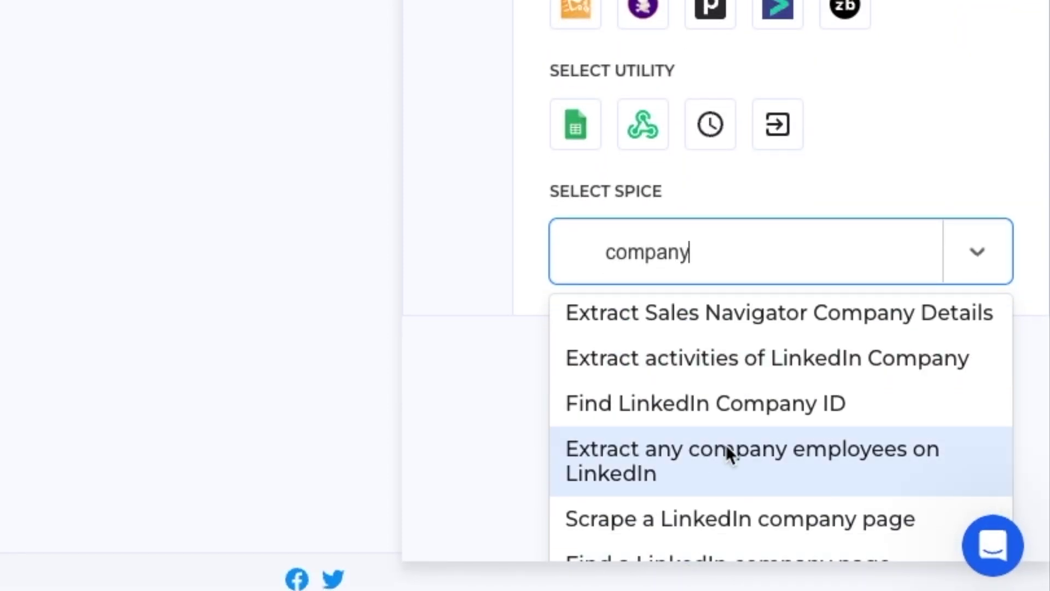
click(722, 517)
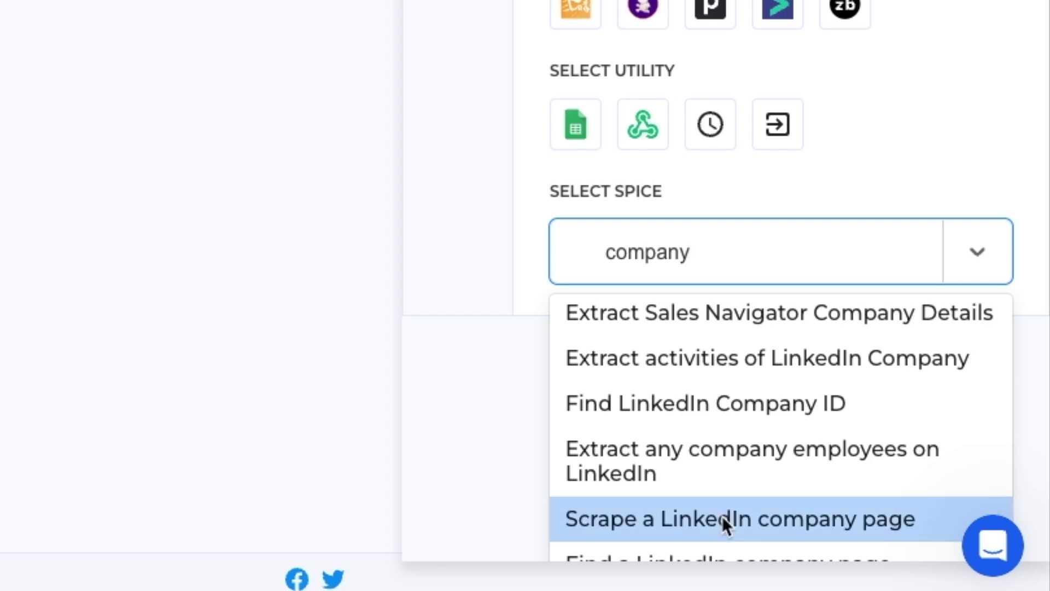
click(1010, 225)
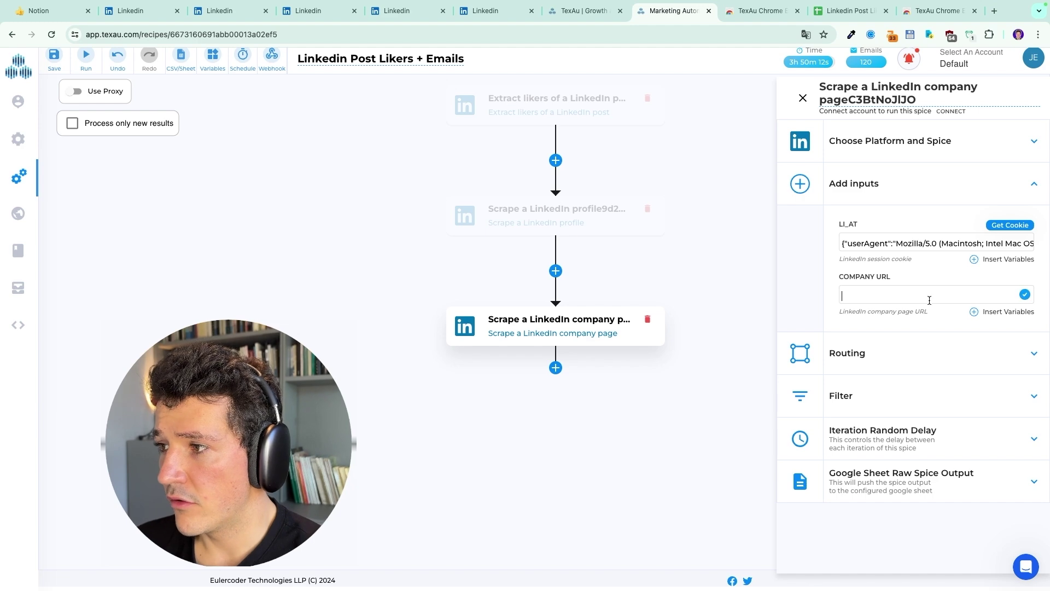
click(993, 313)
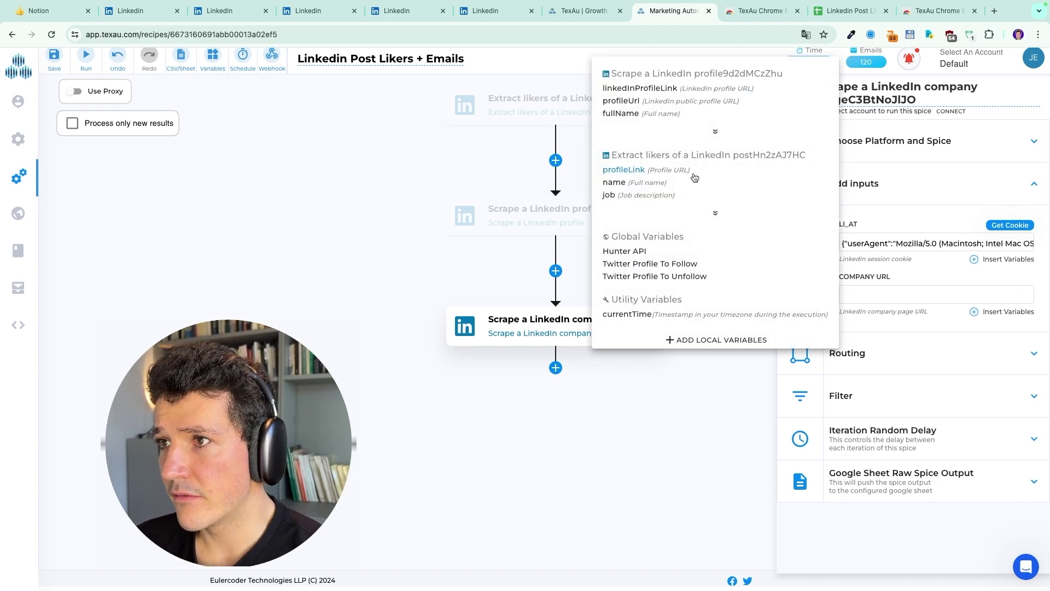
click(716, 133)
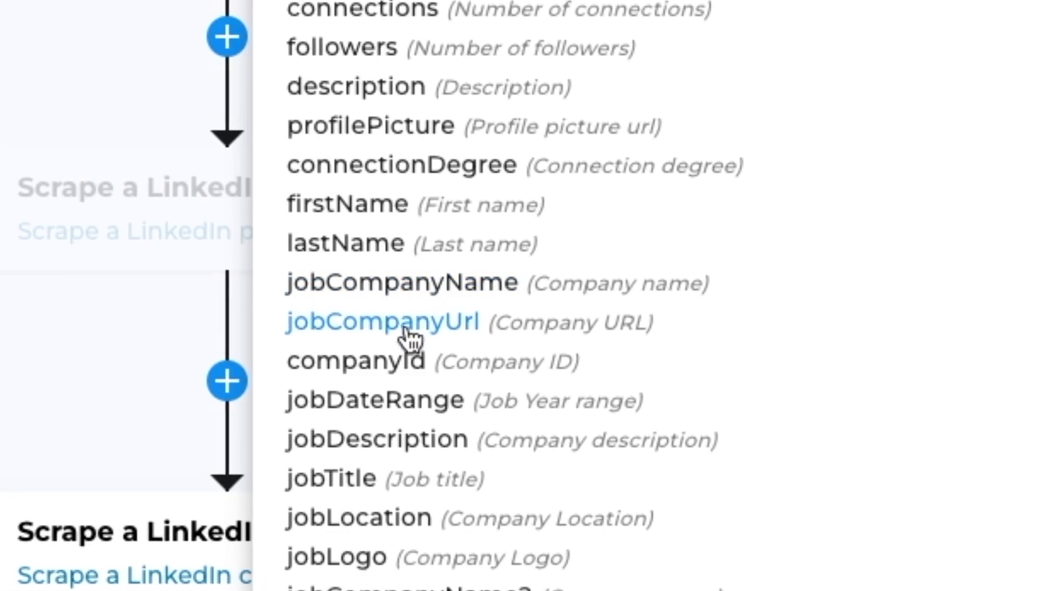
click(446, 324)
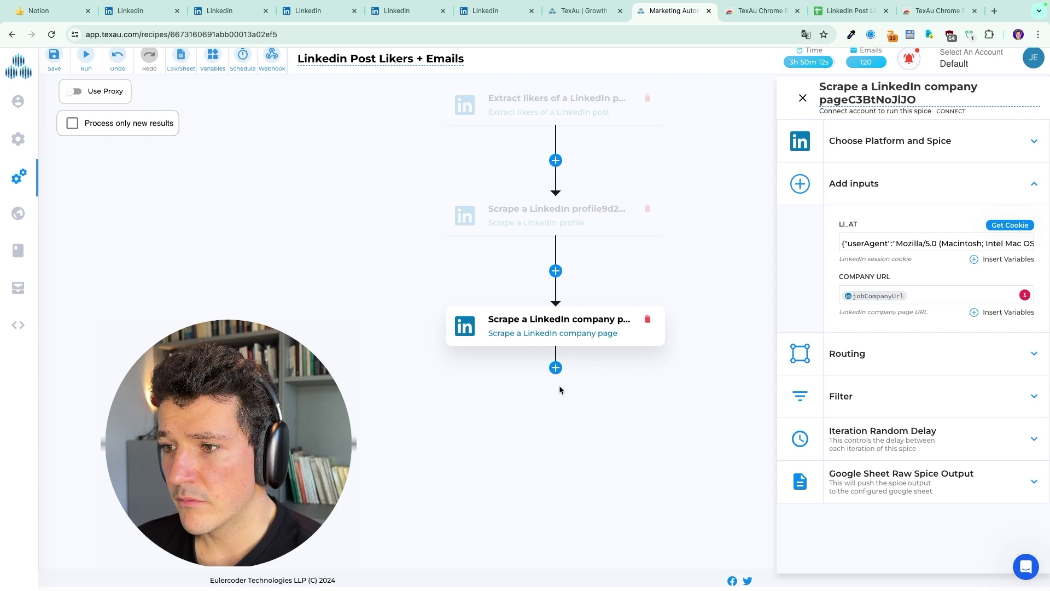
click(556, 367)
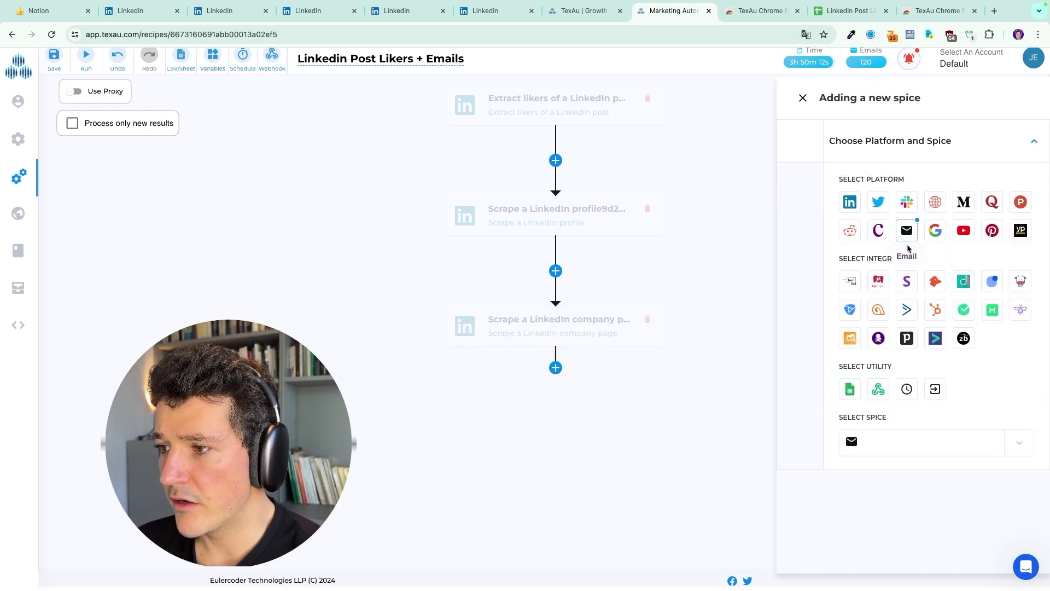
Add 'Find an email address' with First Name, Last Name and Domain mapped to firstName, lastName, company domain
click(903, 444)
click(898, 510)
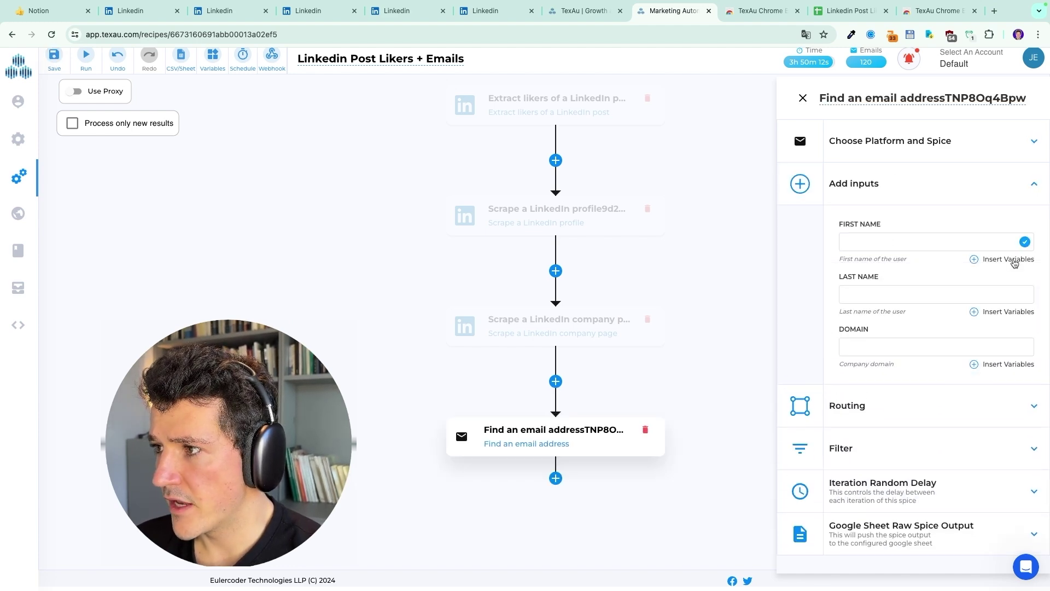
click(1011, 261)
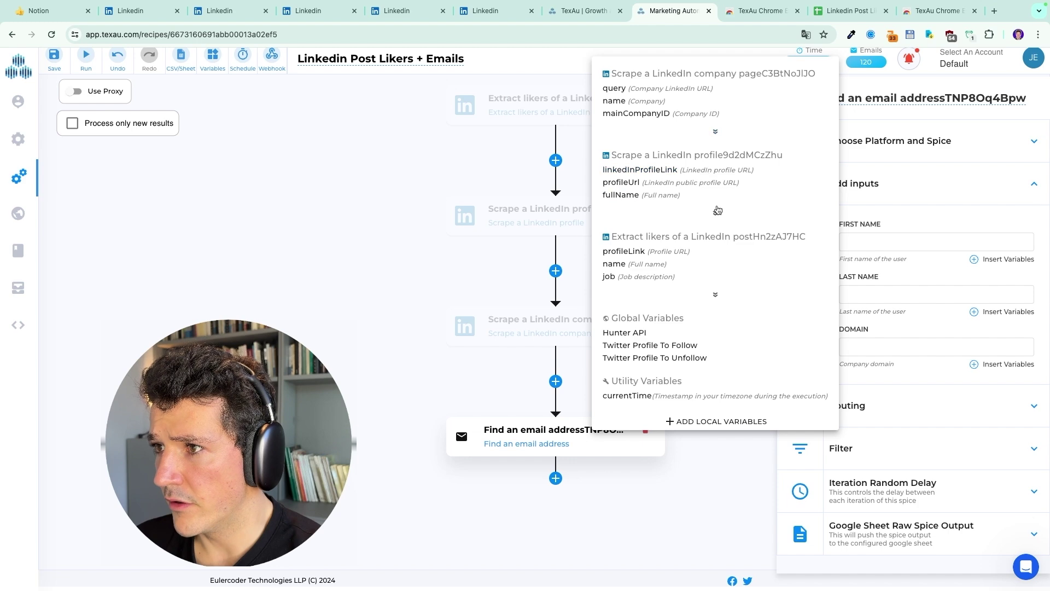
click(716, 211)
click(612, 300)
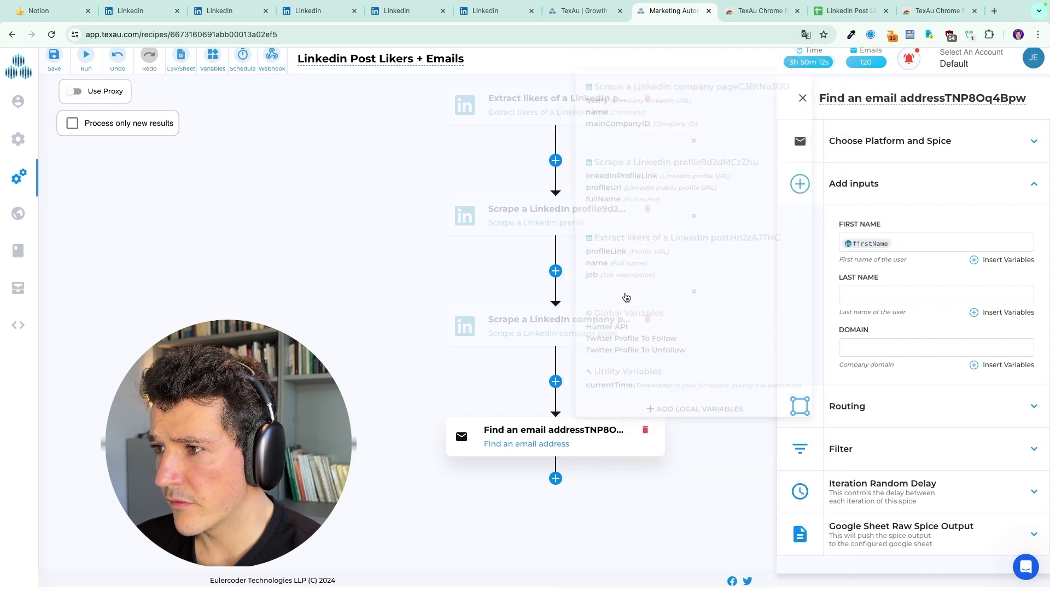
click(993, 312)
click(716, 212)
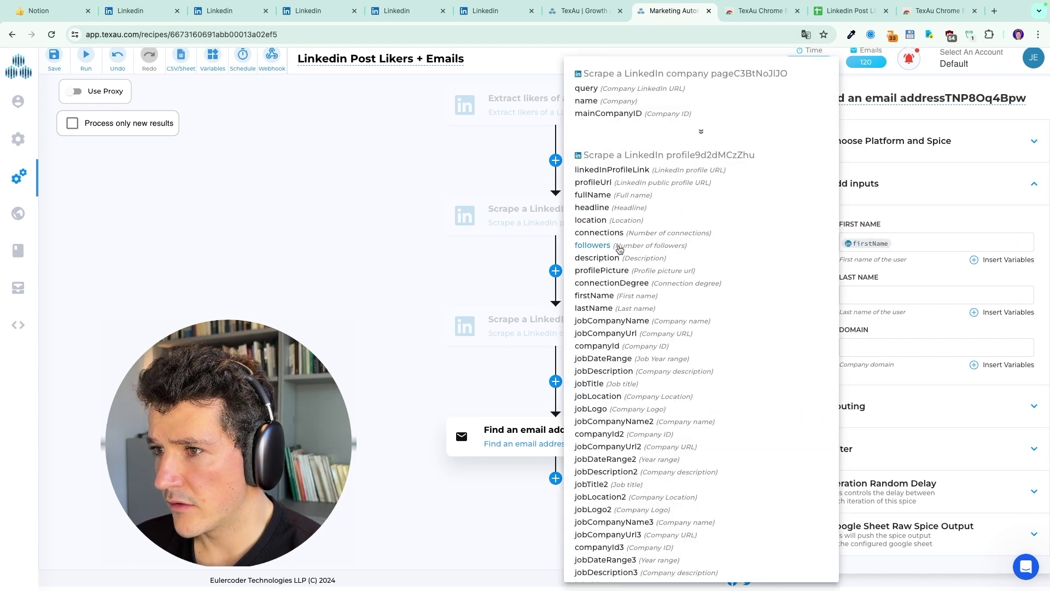
click(602, 309)
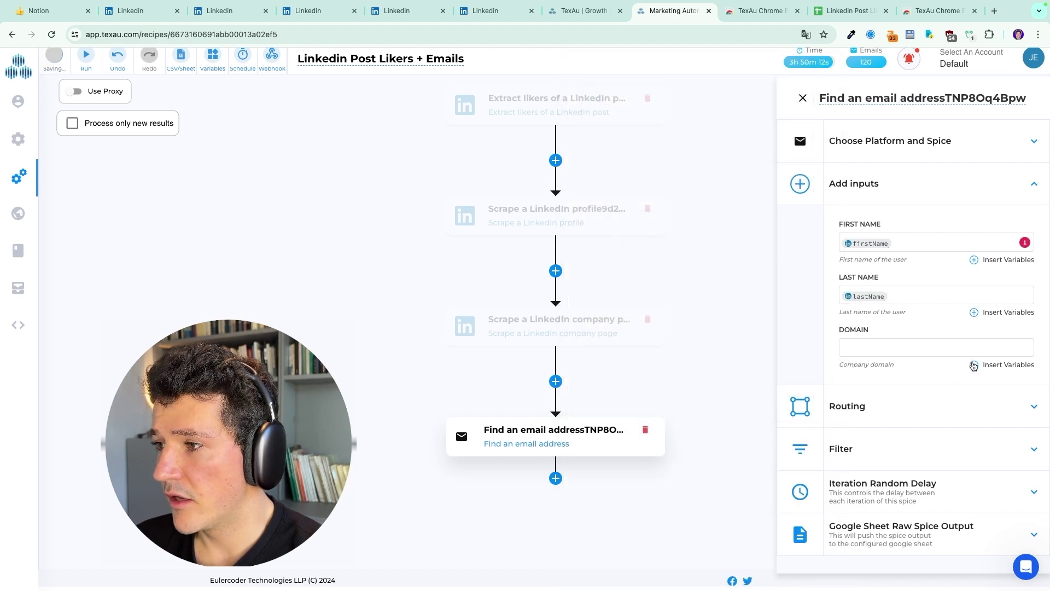
click(974, 366)
click(714, 134)
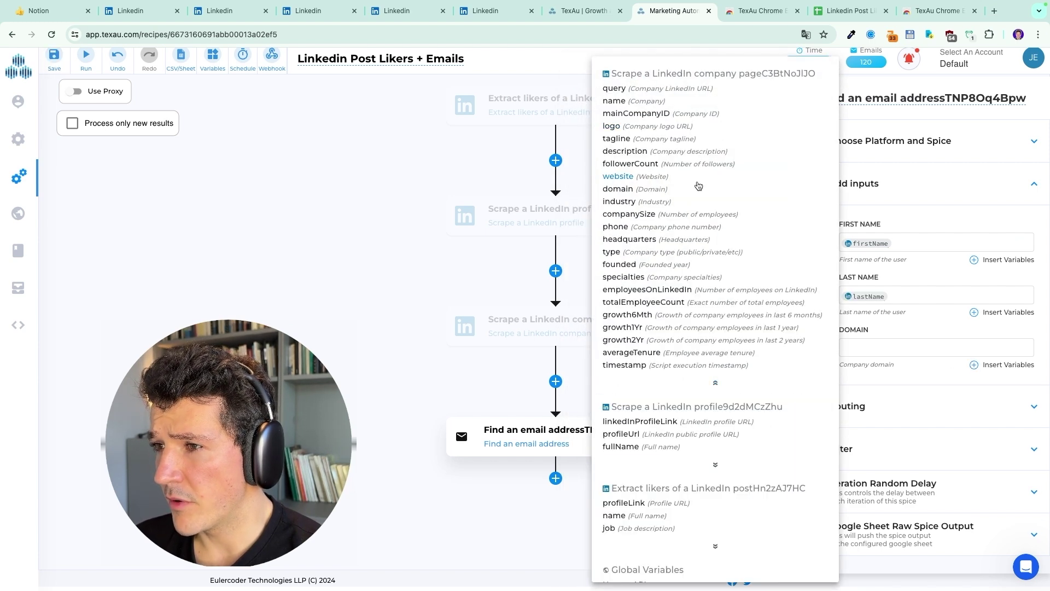
click(618, 190)
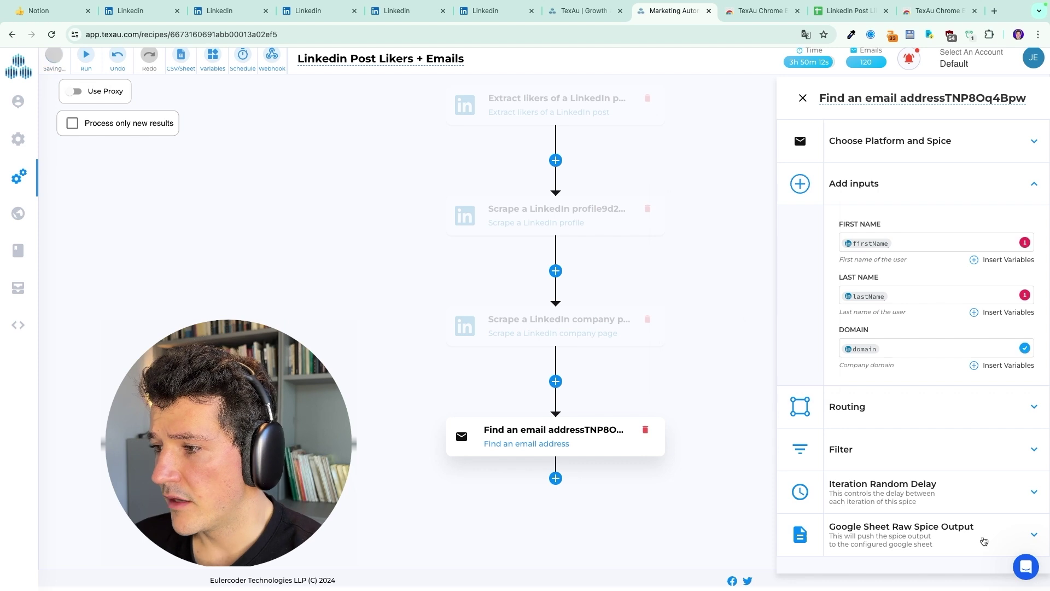
click(984, 541)
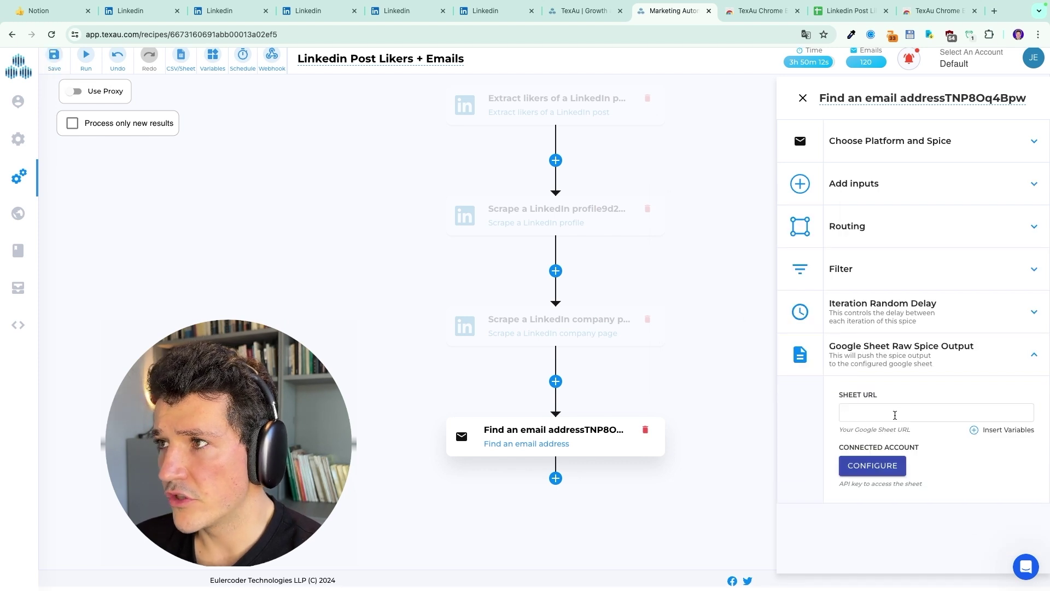
Send the find-email output to the Linkedin Post Likers Google Sheet via the connected Google account
click(858, 17)
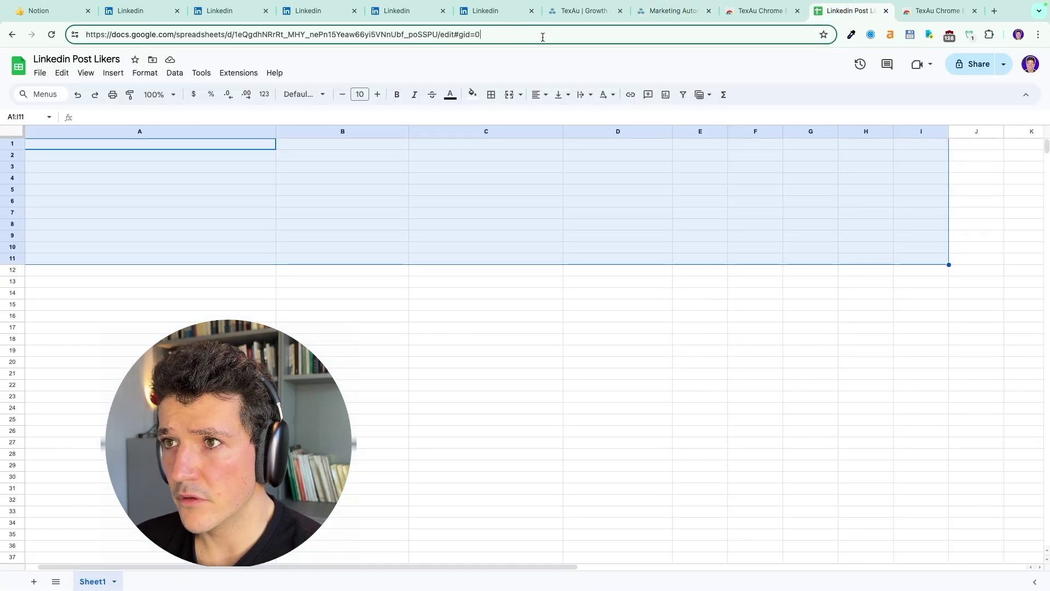
key(super+a)
click(678, 11)
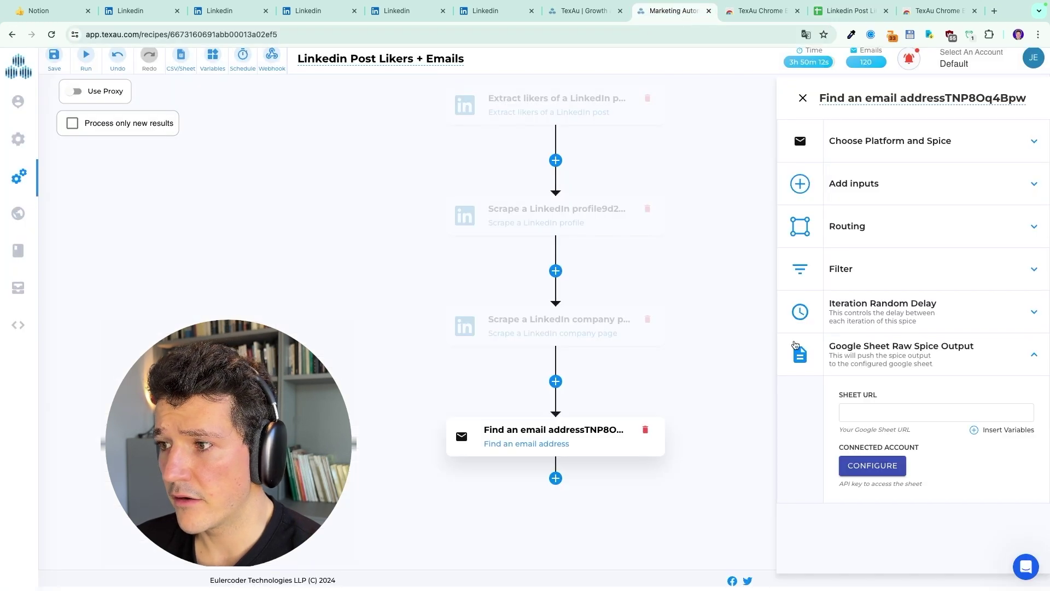
click(895, 414)
key(super+v)
click(872, 466)
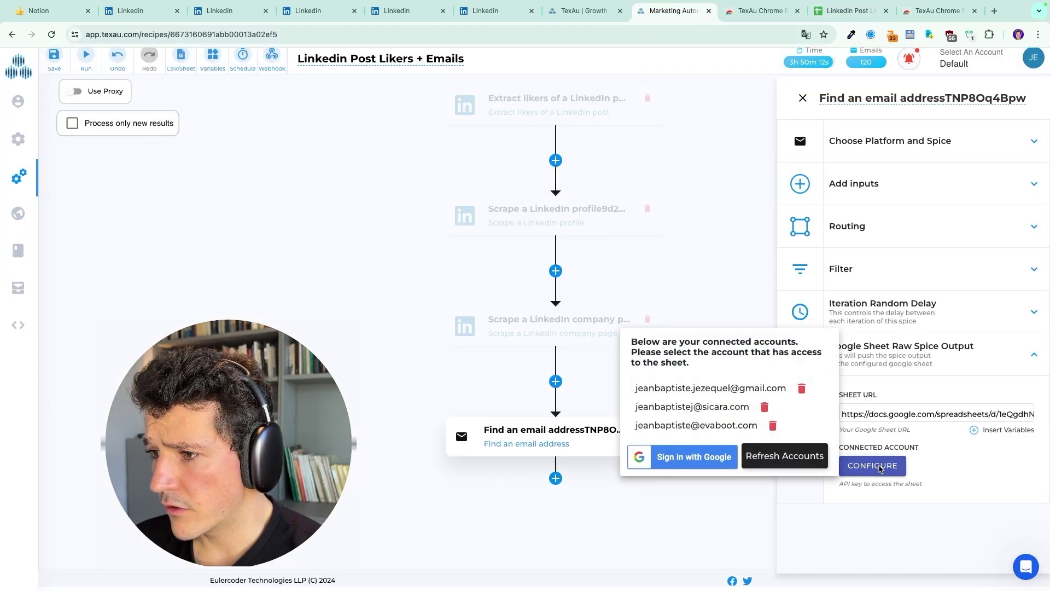
click(849, 10)
click(651, 12)
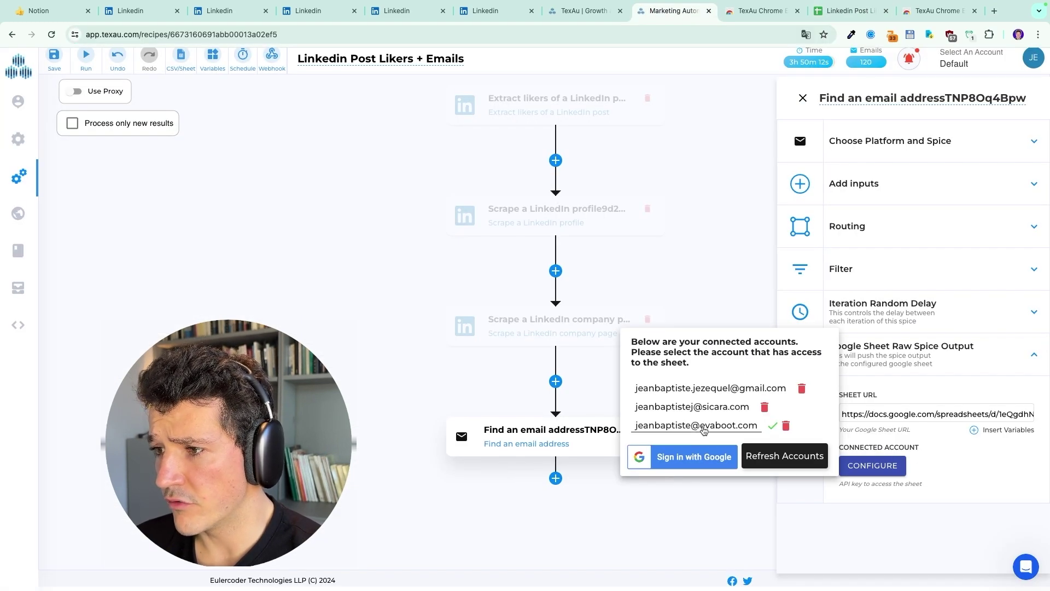
click(691, 495)
Save the recipe, run it, and open its run results
click(343, 61)
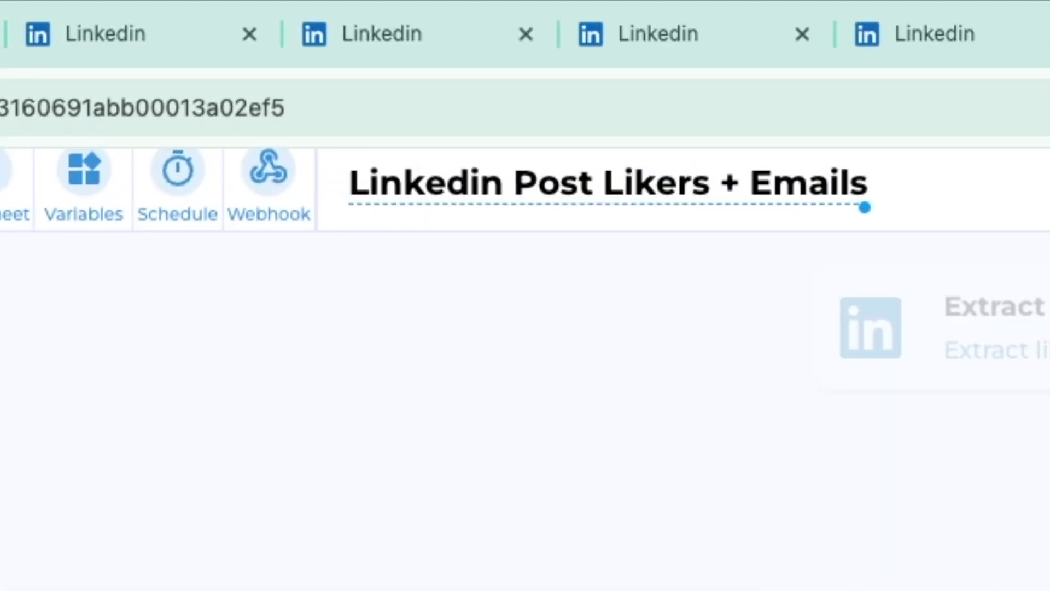
click(165, 212)
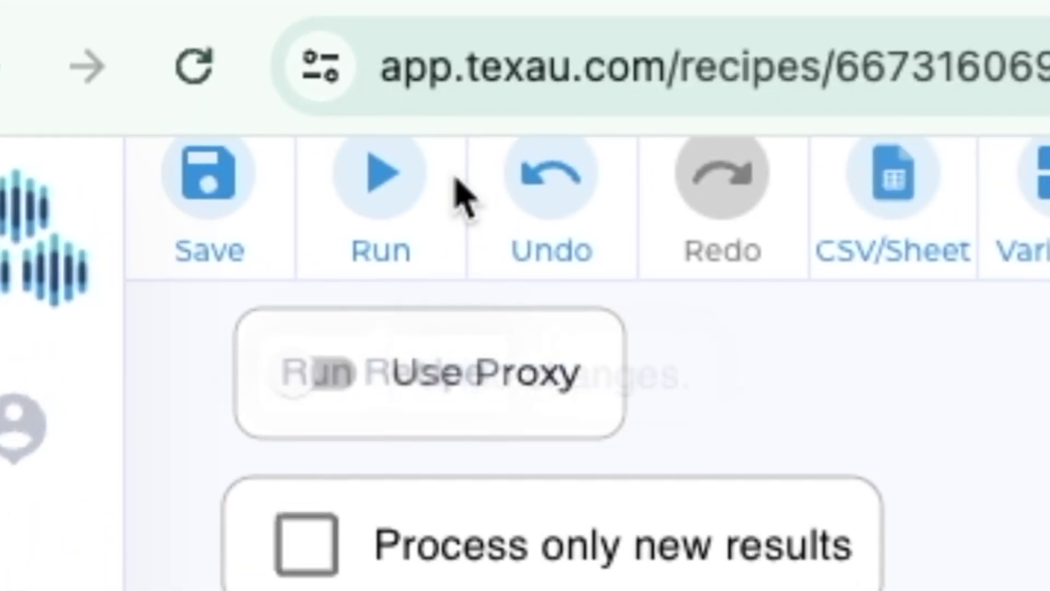
click(277, 189)
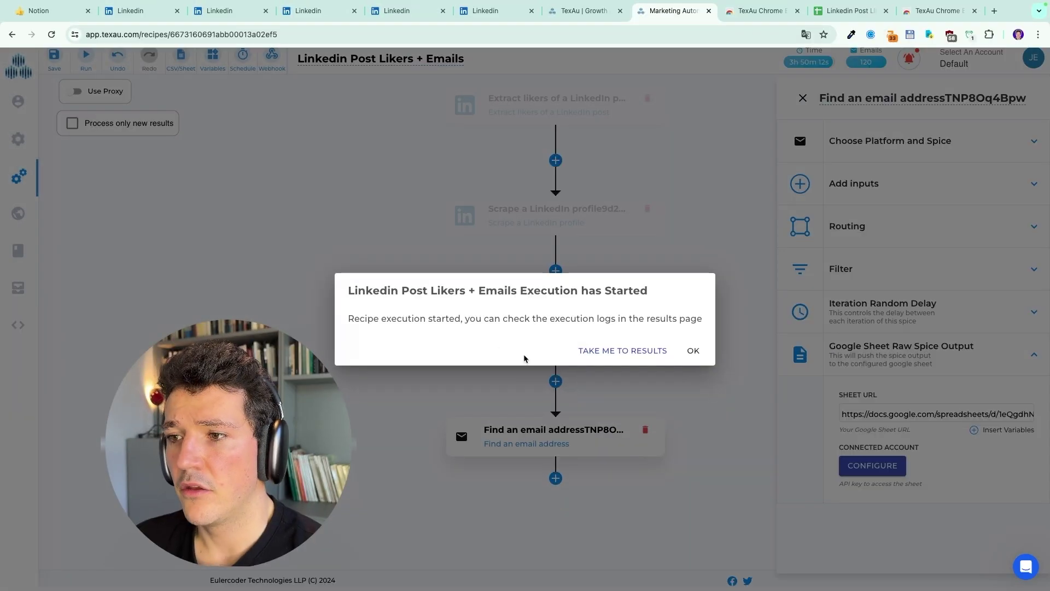
click(642, 353)
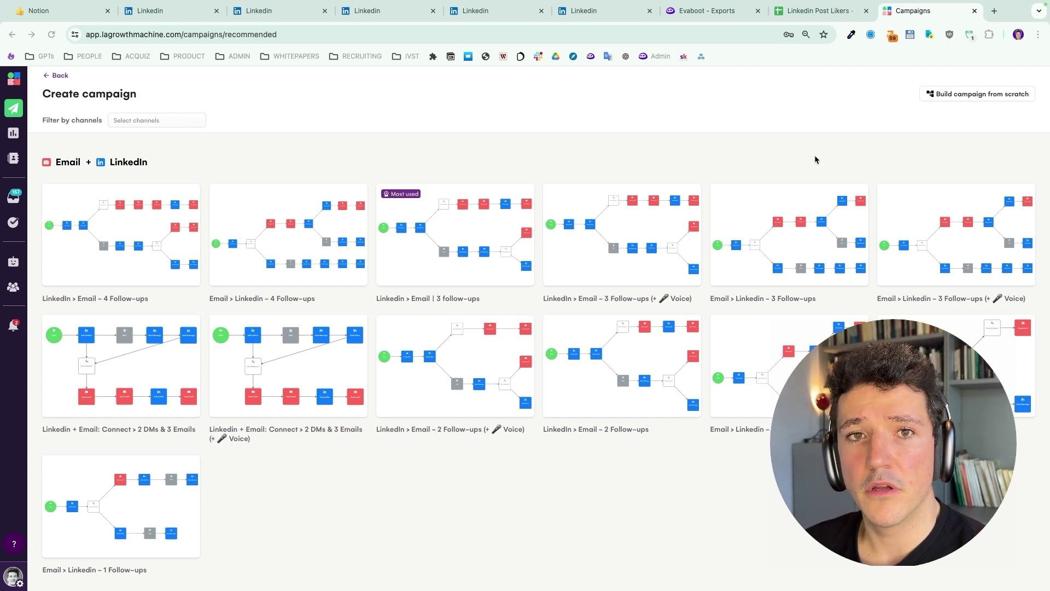
Start a blank campaign and link Add relation's 7-day not-accepted branch to a Send email step
click(962, 96)
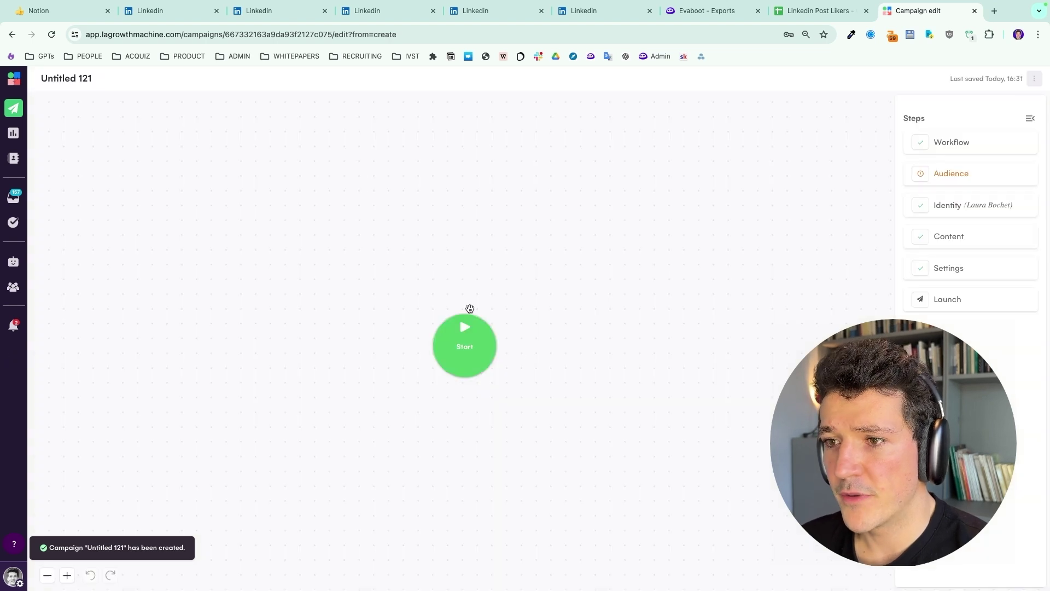
click(969, 151)
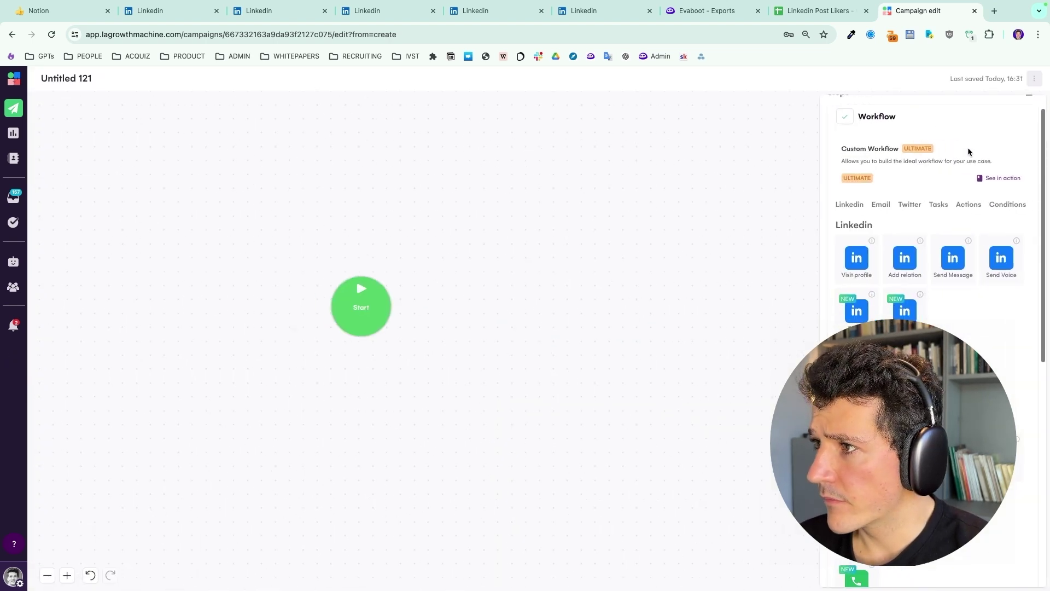
mouse_move(703, 297)
mouse_down()
mouse_move(605, 269)
mouse_move(693, 314)
mouse_up()
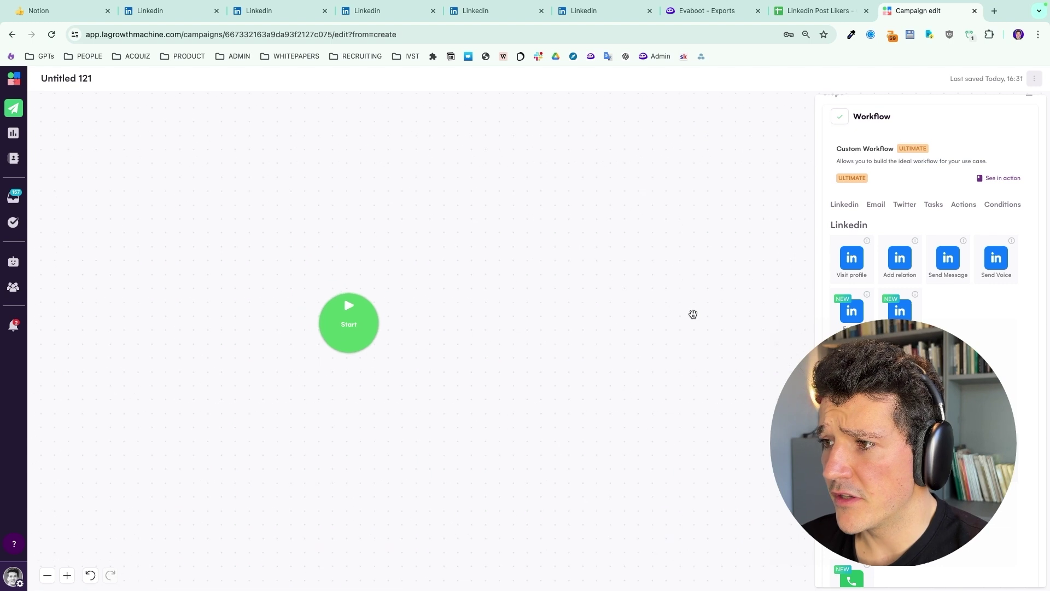
scroll(913, 269, down, 5)
scroll(913, 268, up, 6)
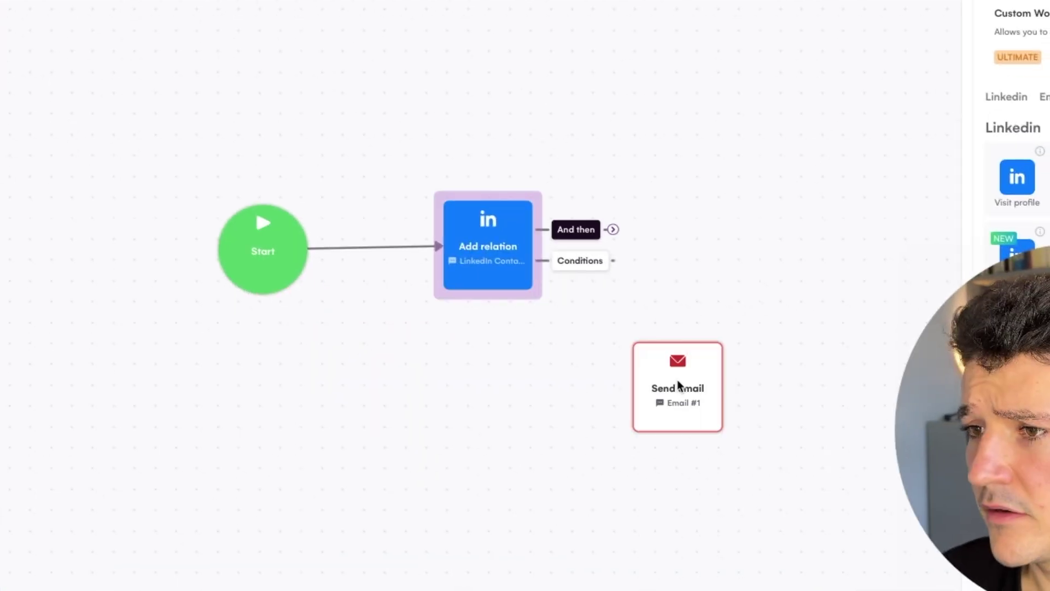
click(596, 263)
mouse_move(690, 290)
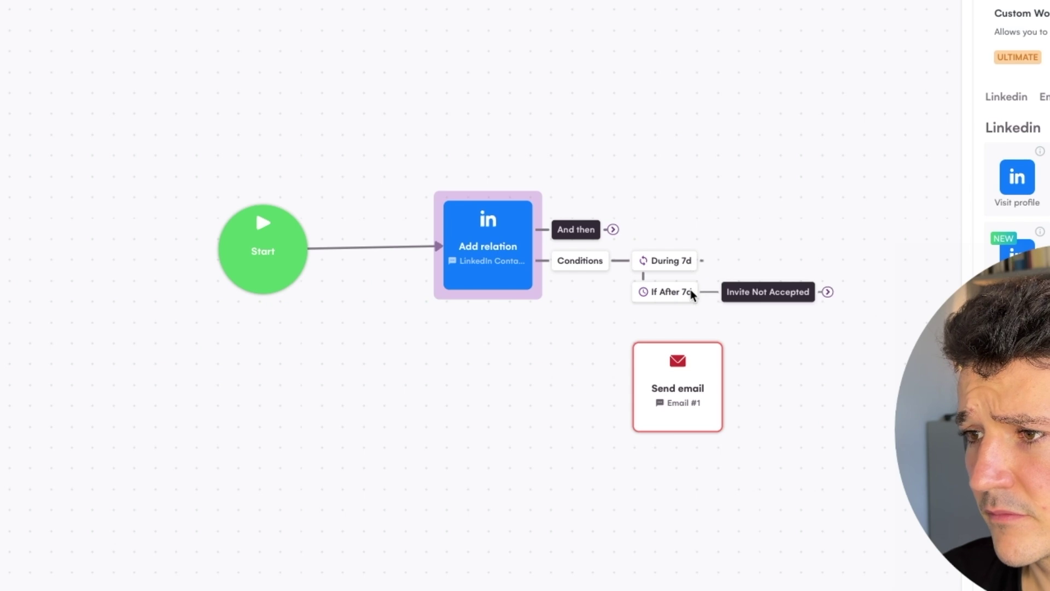
drag(828, 292, 789, 382)
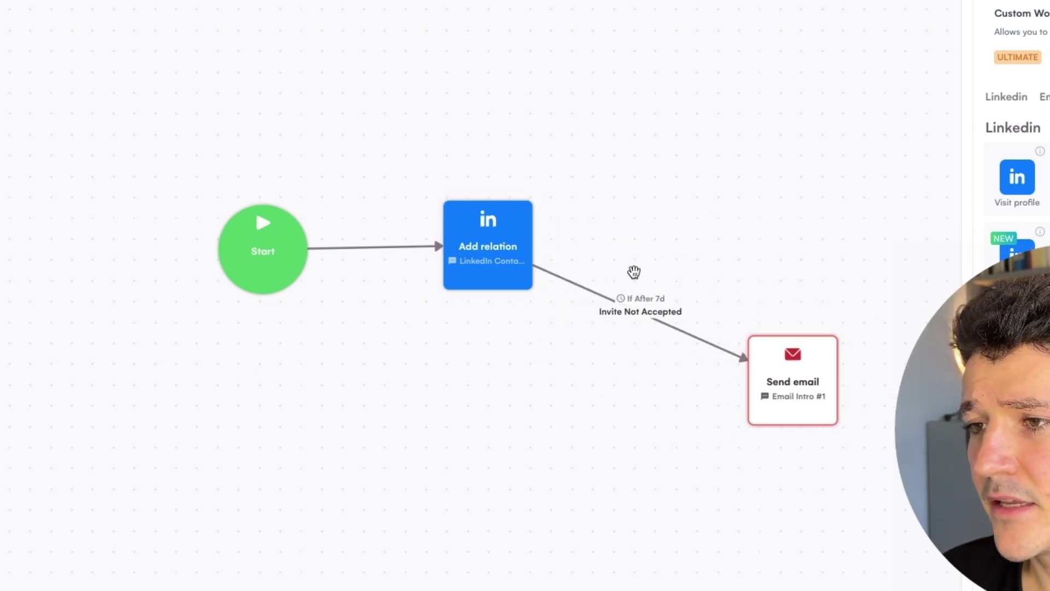
Add a LinkedIn Send Message step linked to Add relation's When Accept Request branch
drag(1048, 177, 664, 139)
click(502, 230)
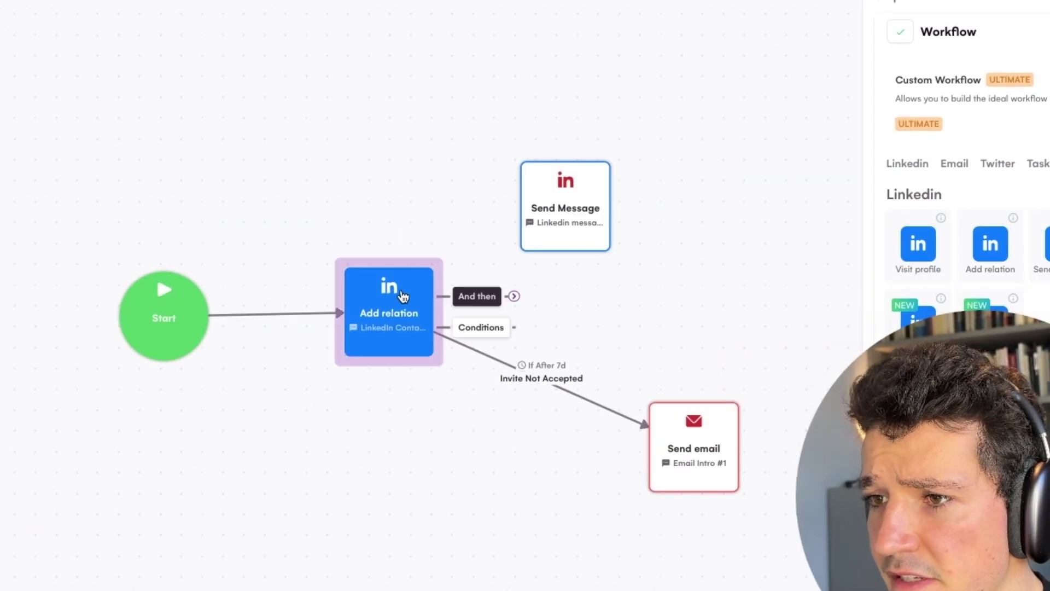
click(494, 328)
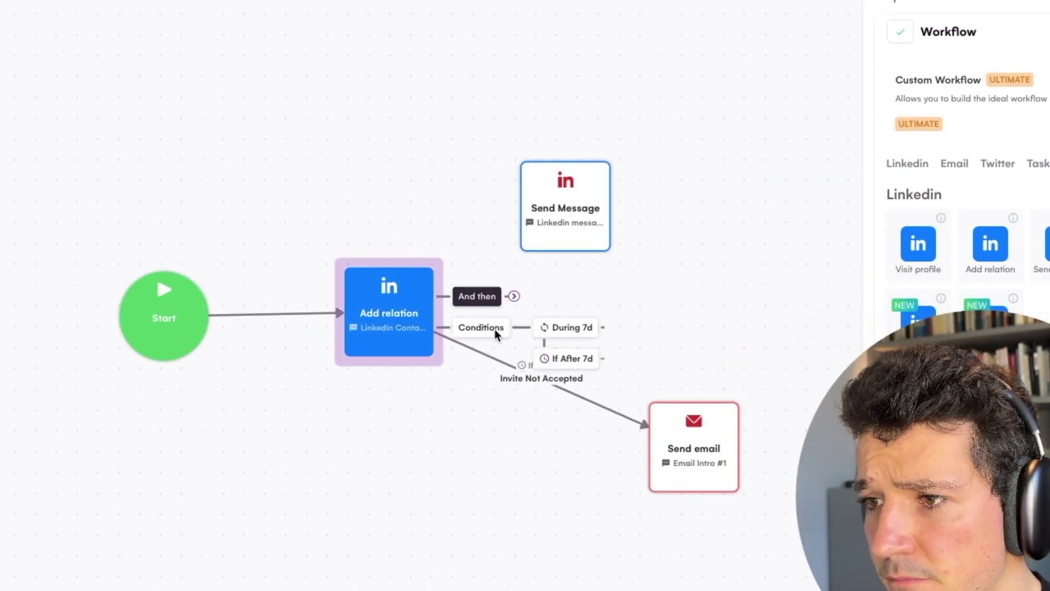
drag(739, 327, 524, 203)
click(540, 202)
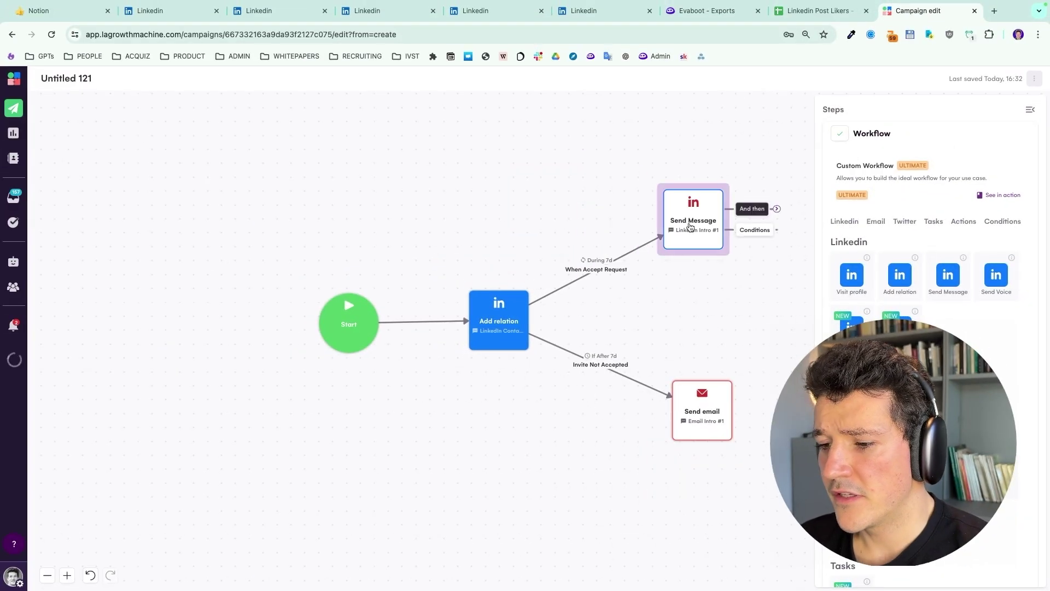
click(677, 307)
drag(677, 307, 546, 310)
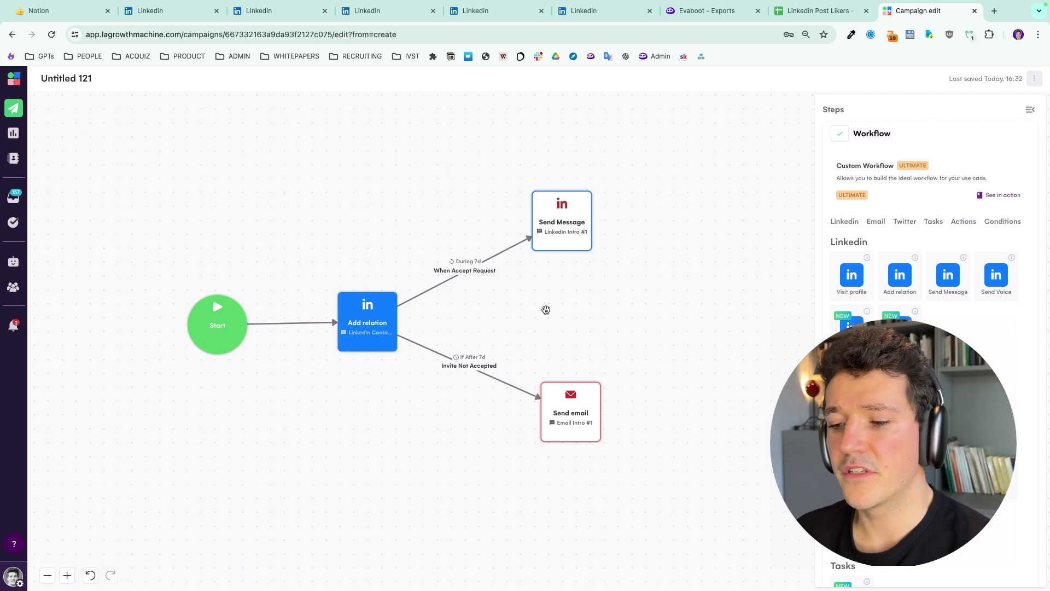
click(569, 243)
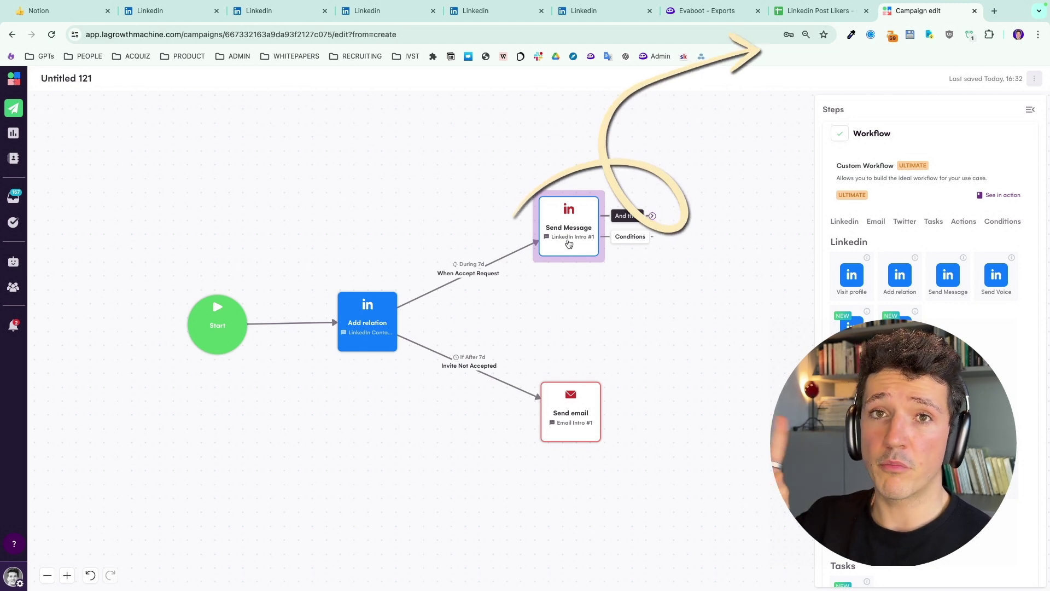
Add a trial Like Post step, then delete it, keeping only Send Message and Send email
drag(675, 318, 635, 282)
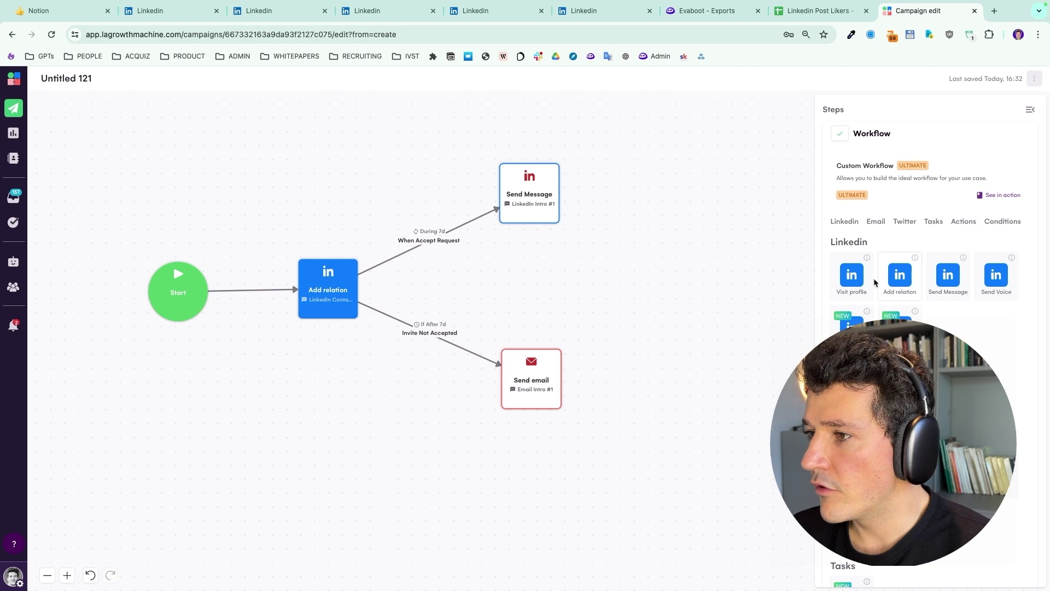
drag(852, 329, 658, 276)
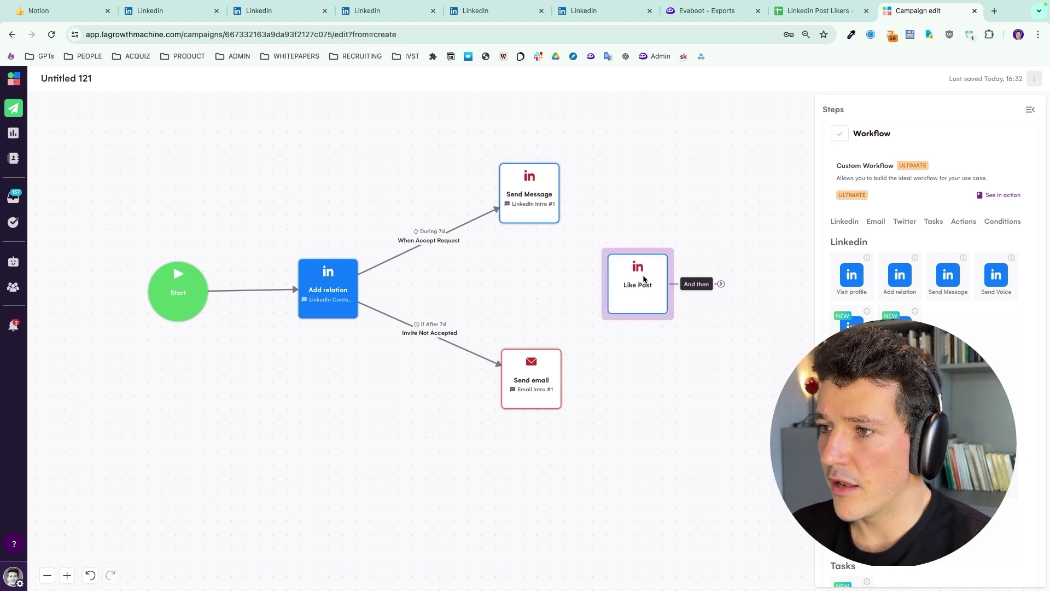
click(687, 241)
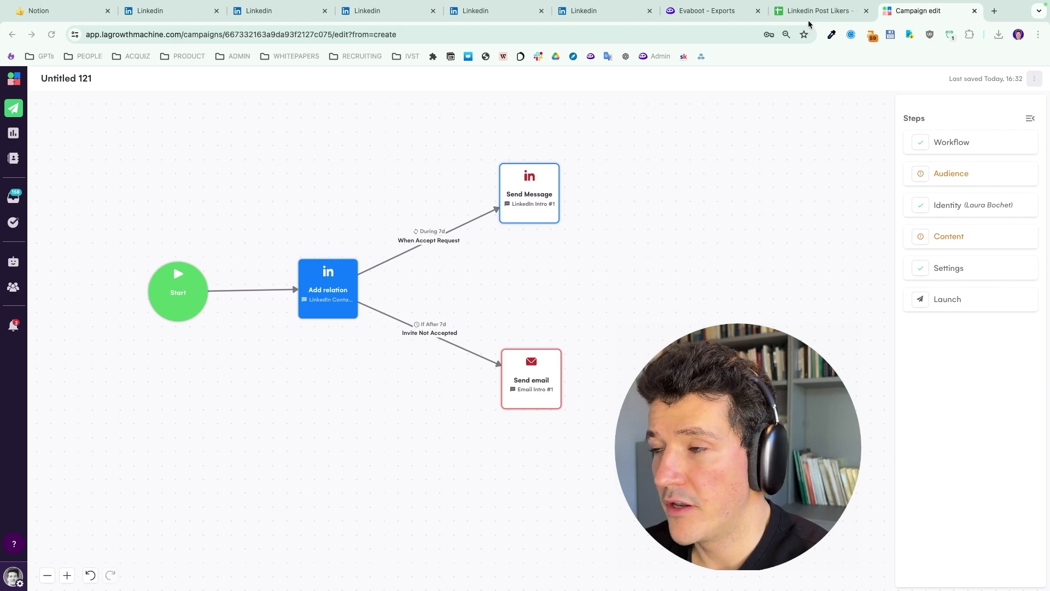
click(819, 11)
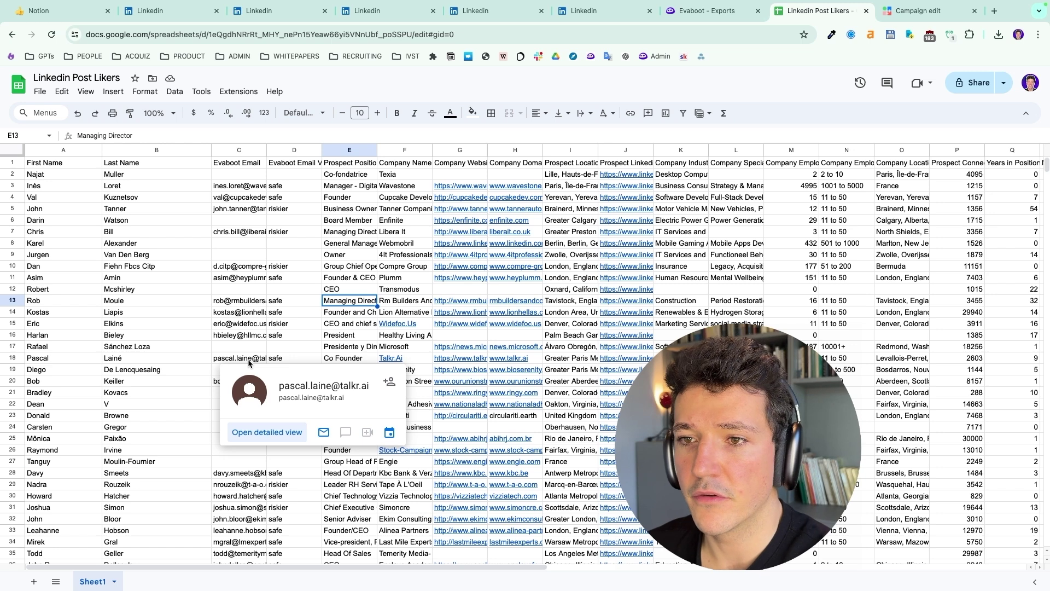
Download the Linkedin Post Likers sheet as a Comma Separated Values (.csv) file
click(188, 247)
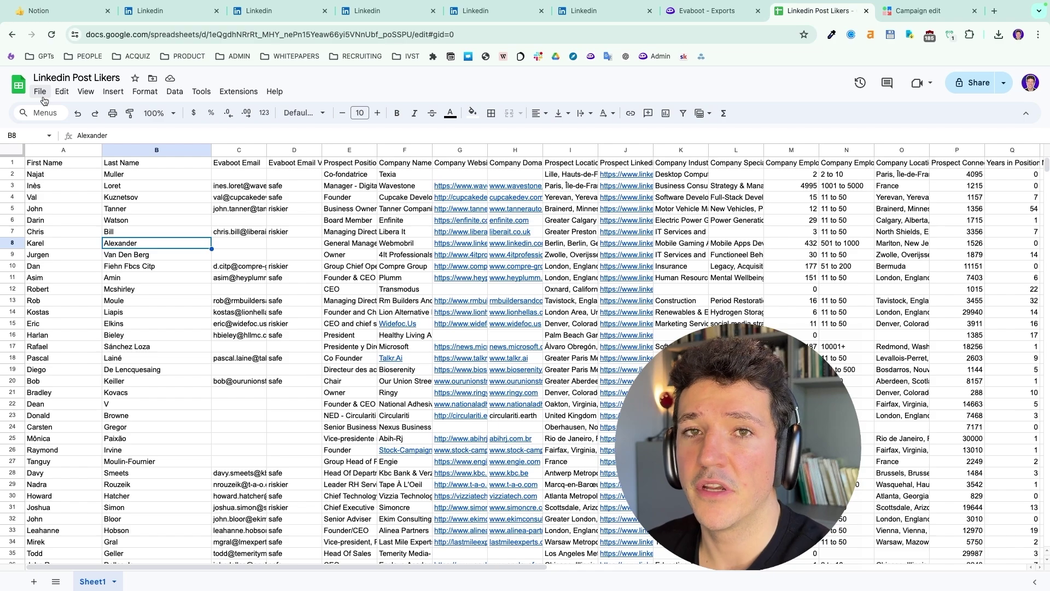
click(41, 93)
mouse_move(104, 230)
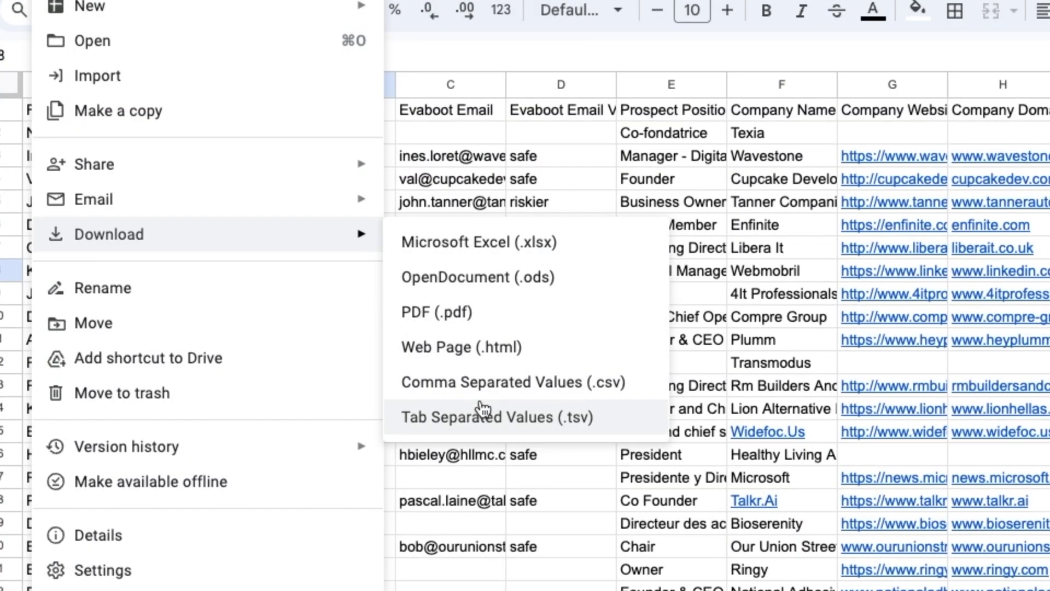
click(495, 418)
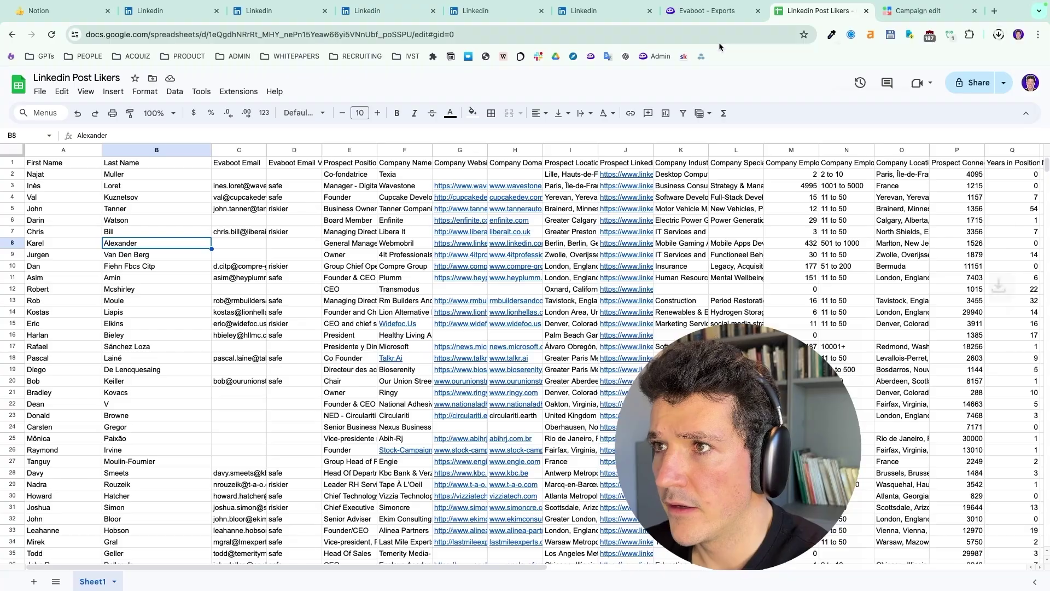
click(925, 10)
Create a new audience by importing the Linkedin Post Likers CSV with its header row removed
click(856, 189)
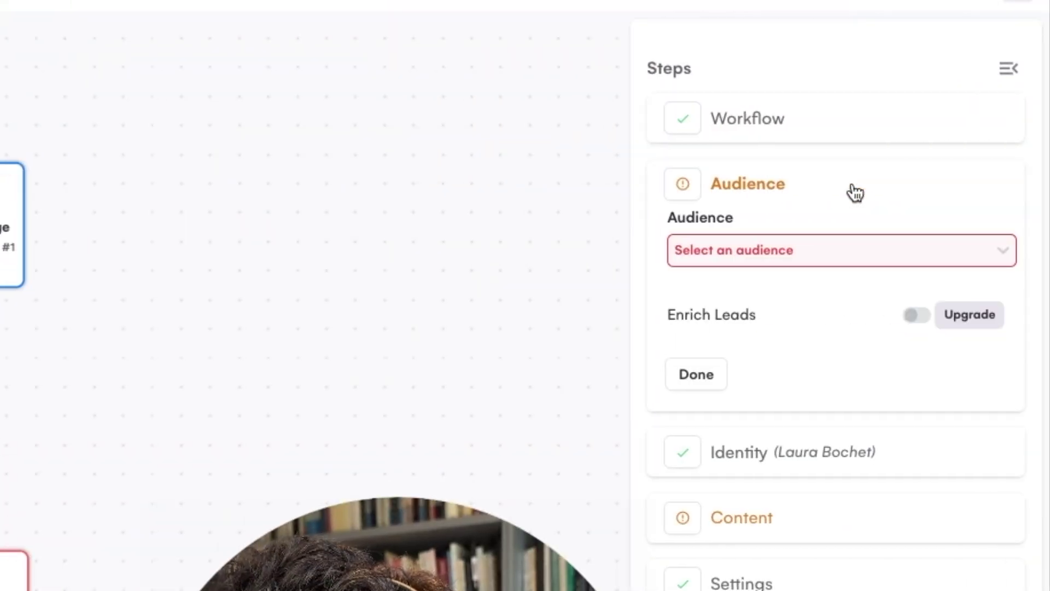
click(795, 251)
scroll(851, 347, down, 5)
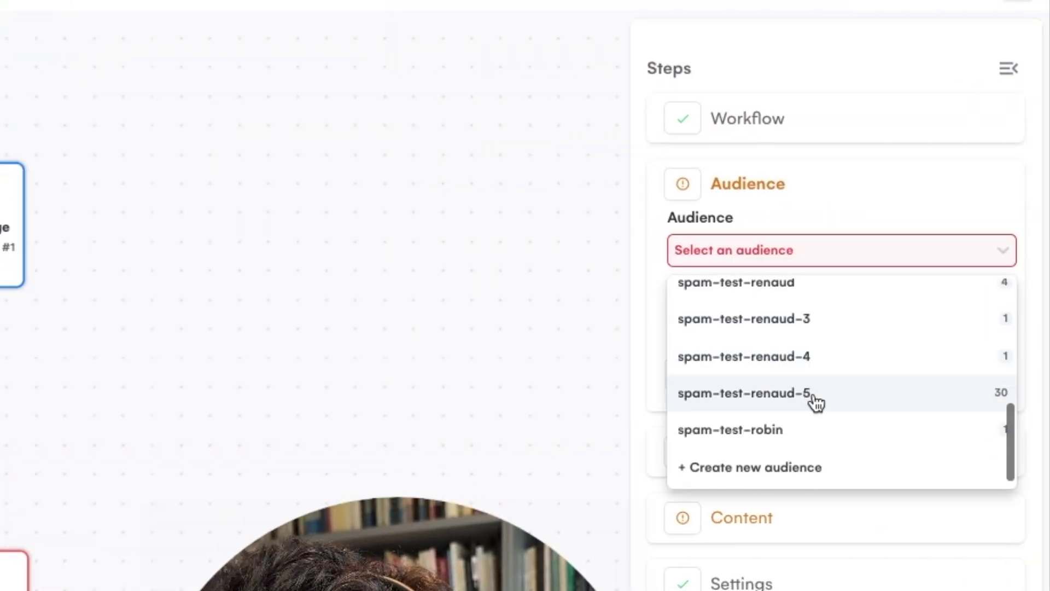
click(788, 468)
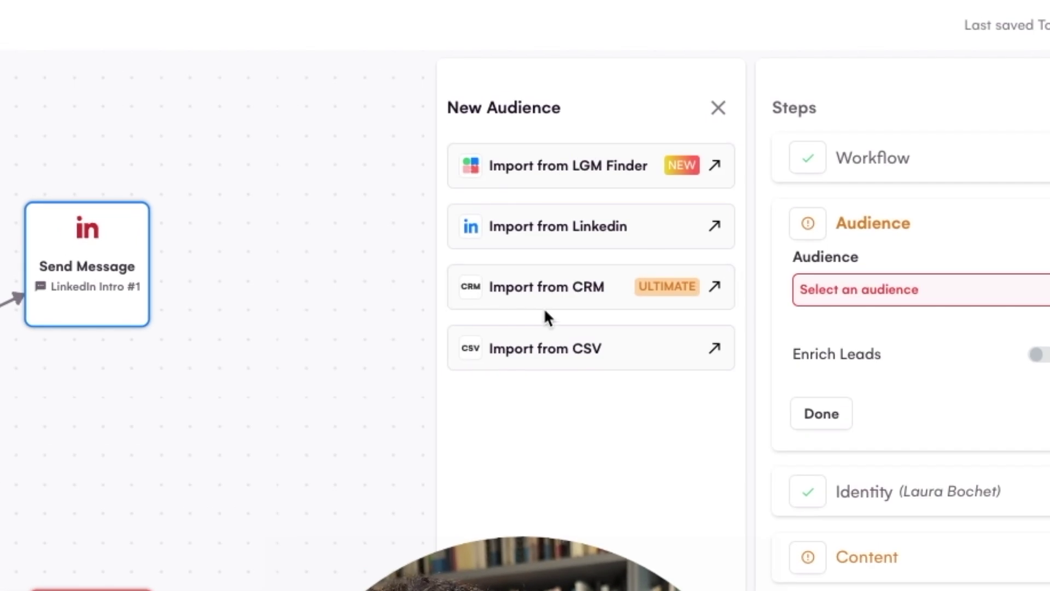
click(520, 355)
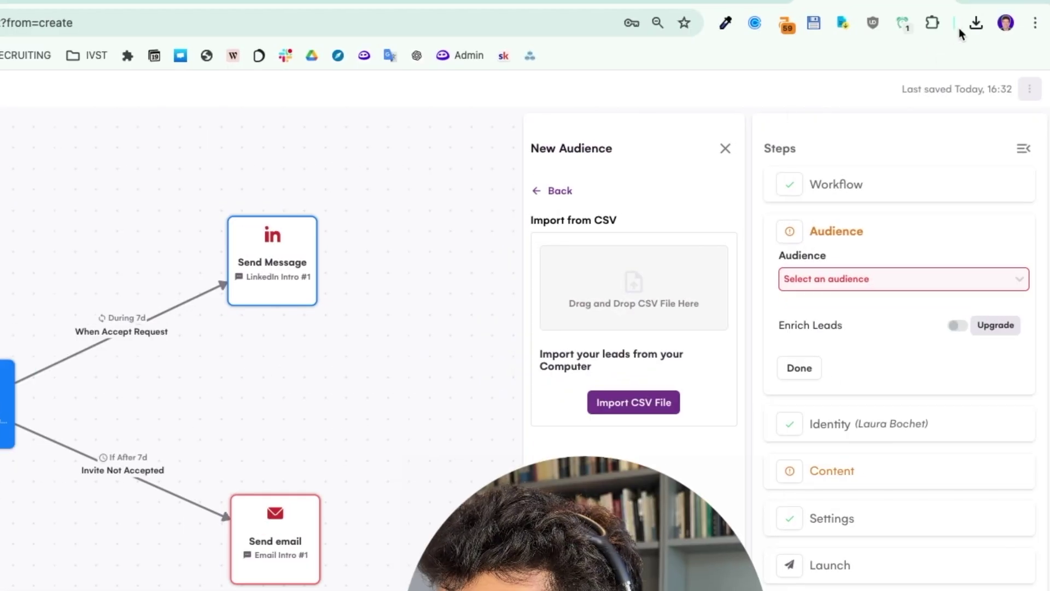
click(975, 23)
drag(766, 95, 651, 282)
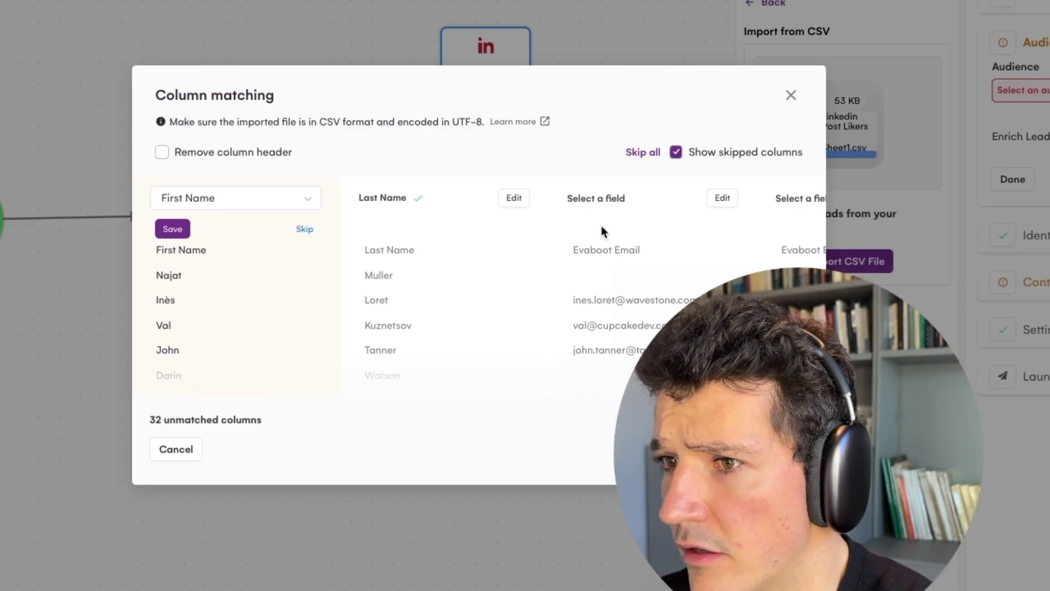
click(163, 153)
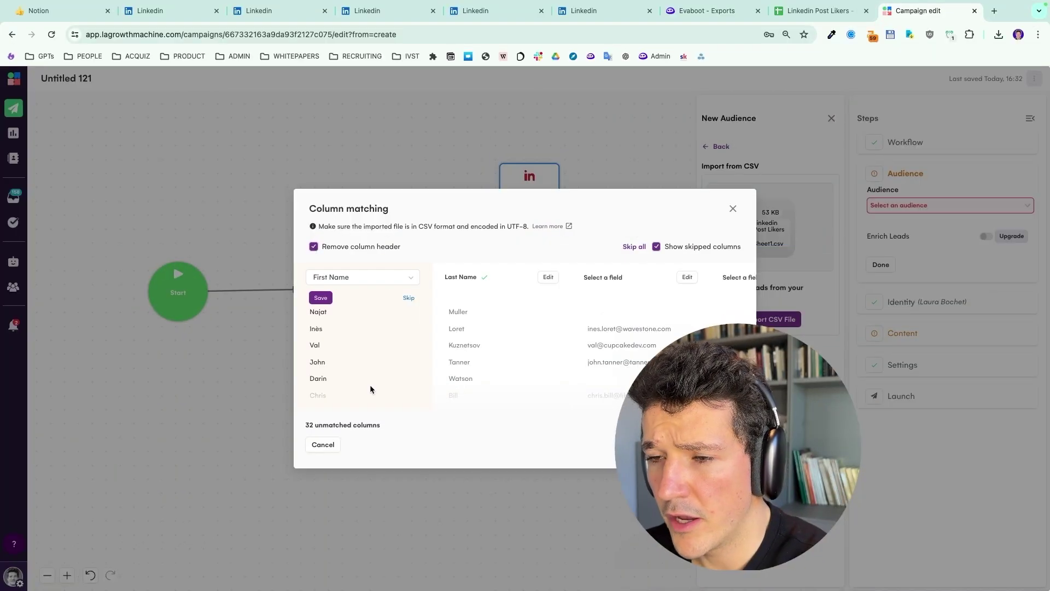
scroll(522, 316, right, 3)
scroll(522, 317, left, 3)
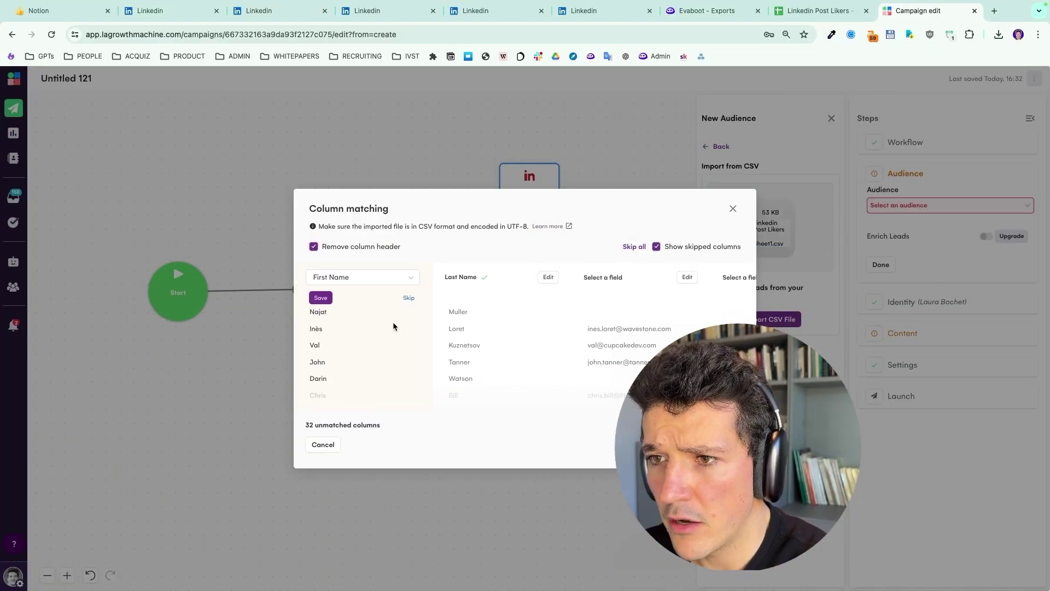
scroll(455, 291, right, 3)
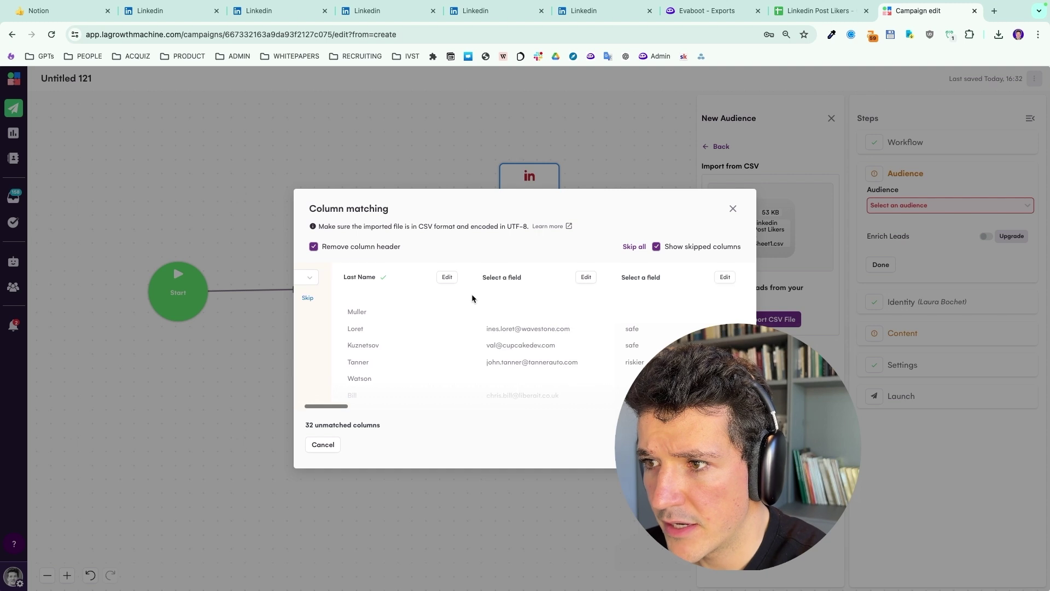
Map the email column to Business Email and skip the email status, website, domain and location columns
click(585, 278)
click(408, 277)
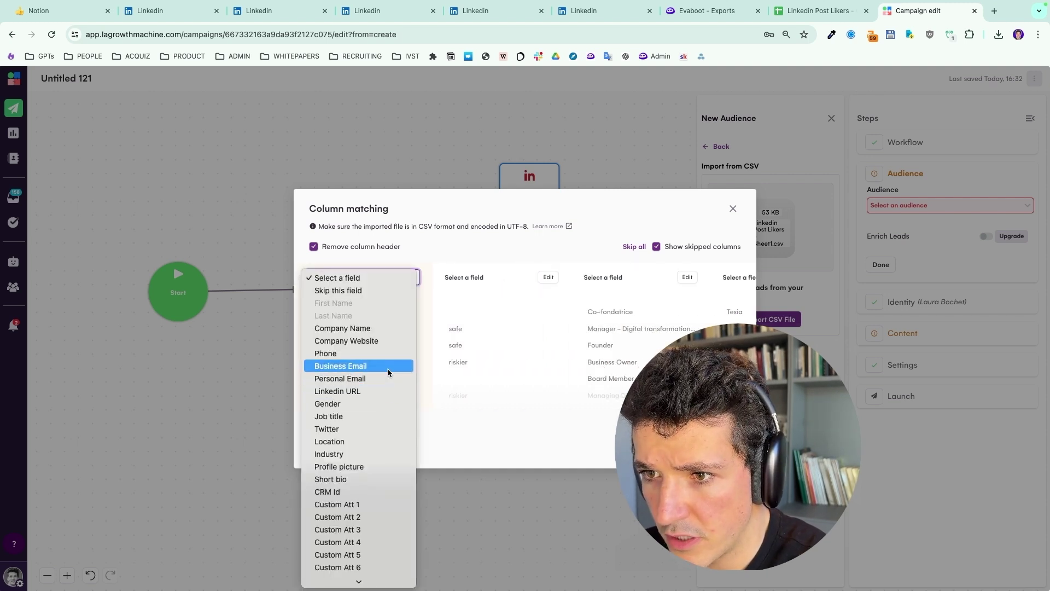
click(387, 367)
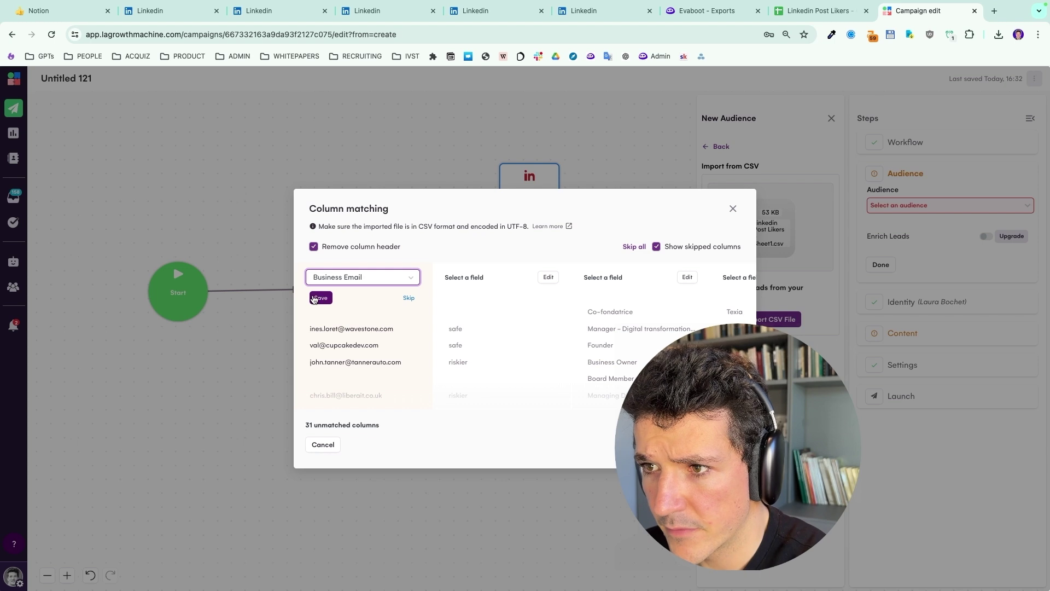
click(320, 298)
click(409, 299)
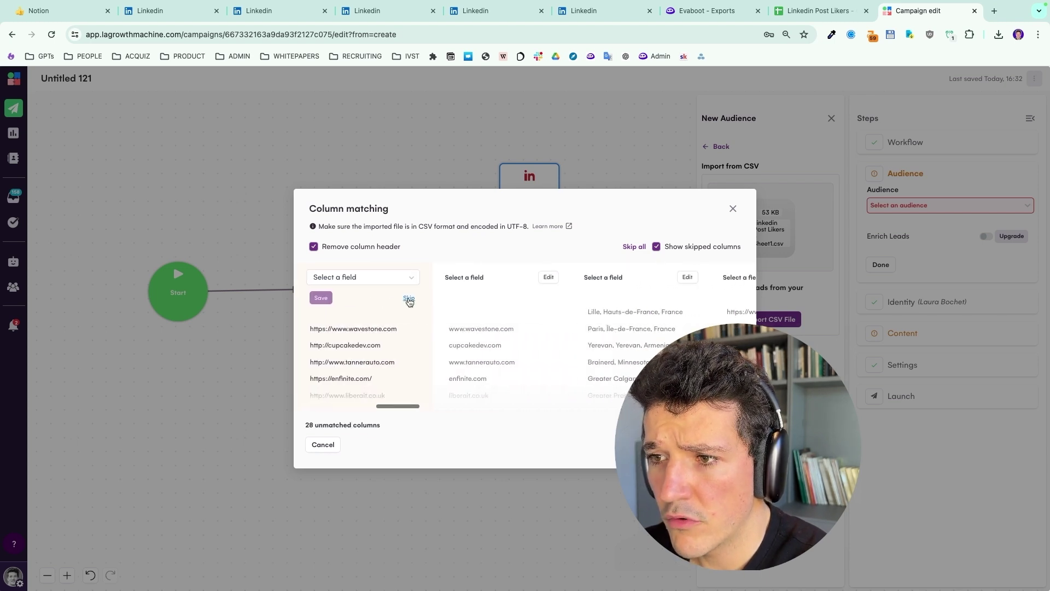
click(409, 299)
click(408, 299)
click(408, 299)
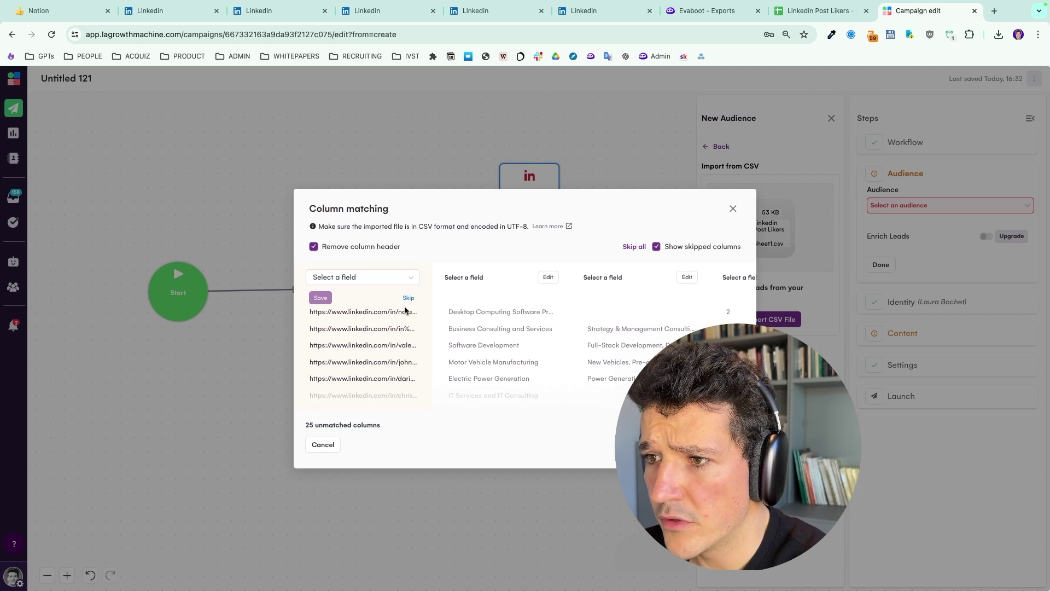
Map the profile link column to Linkedin URL and skip every remaining column
click(314, 246)
click(314, 246)
click(426, 277)
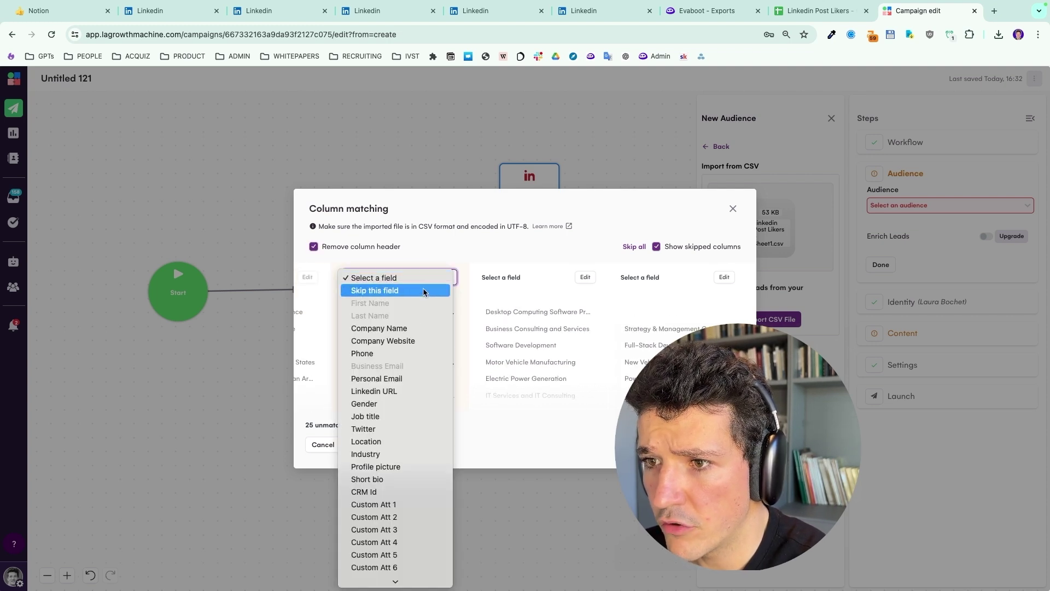
click(375, 391)
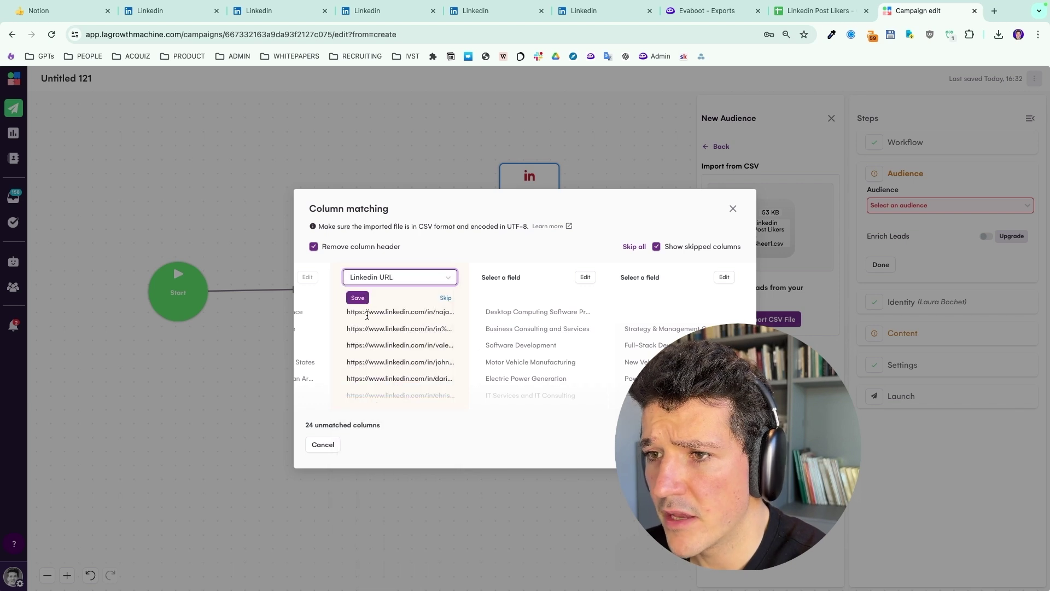
click(357, 297)
click(410, 299)
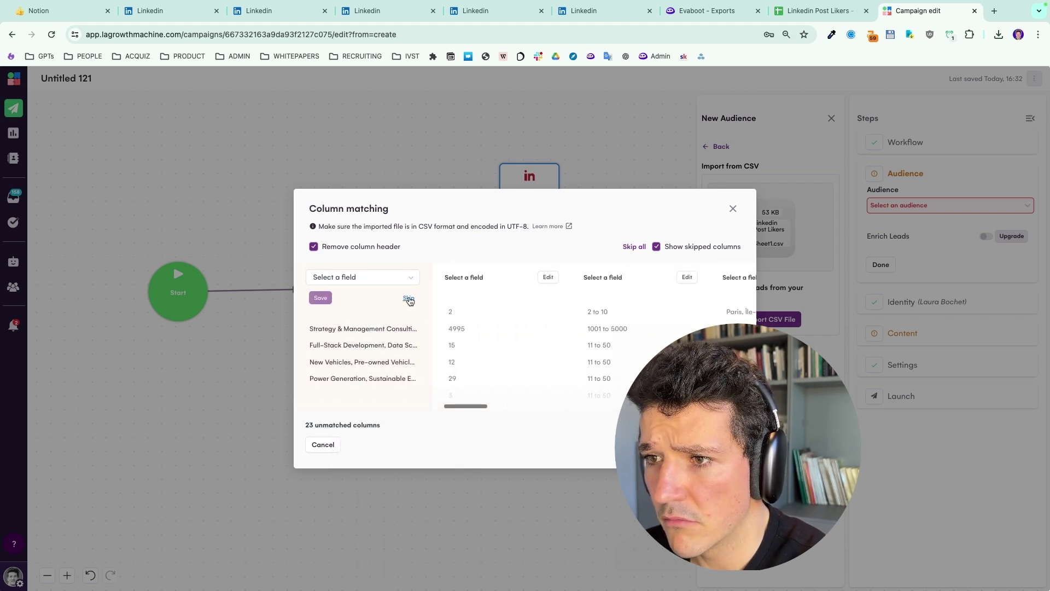
click(409, 299)
click(409, 298)
click(409, 298)
click(408, 298)
click(409, 298)
click(409, 298)
click(409, 298)
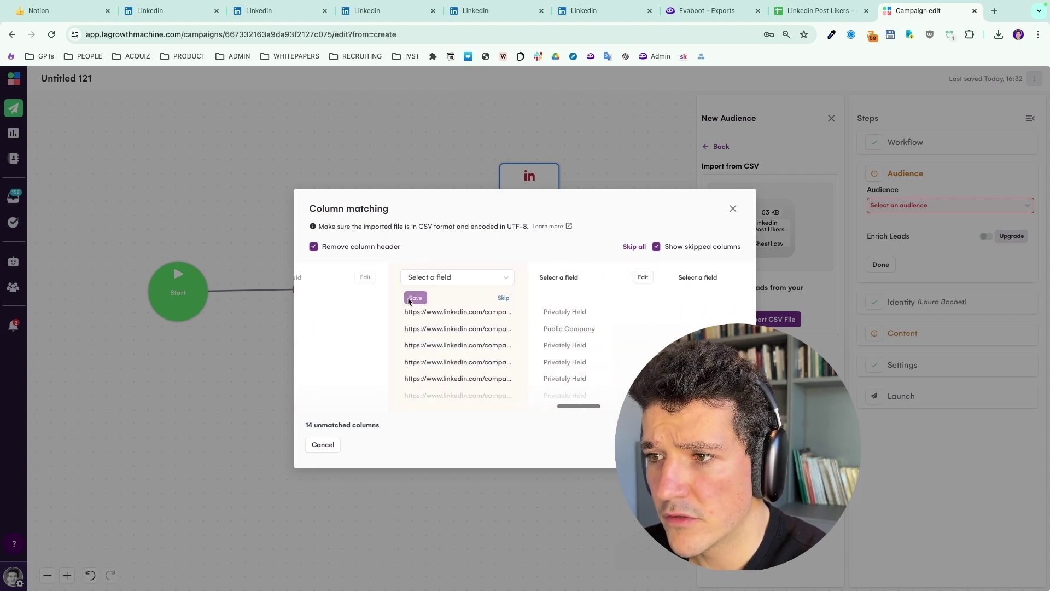
click(409, 298)
click(408, 298)
click(408, 299)
click(408, 298)
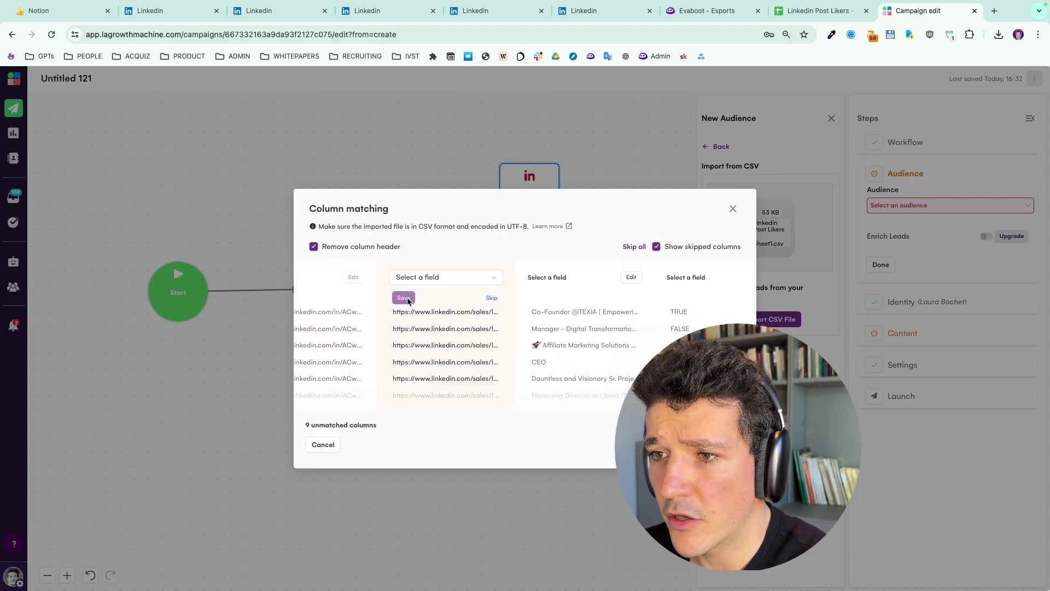
click(408, 298)
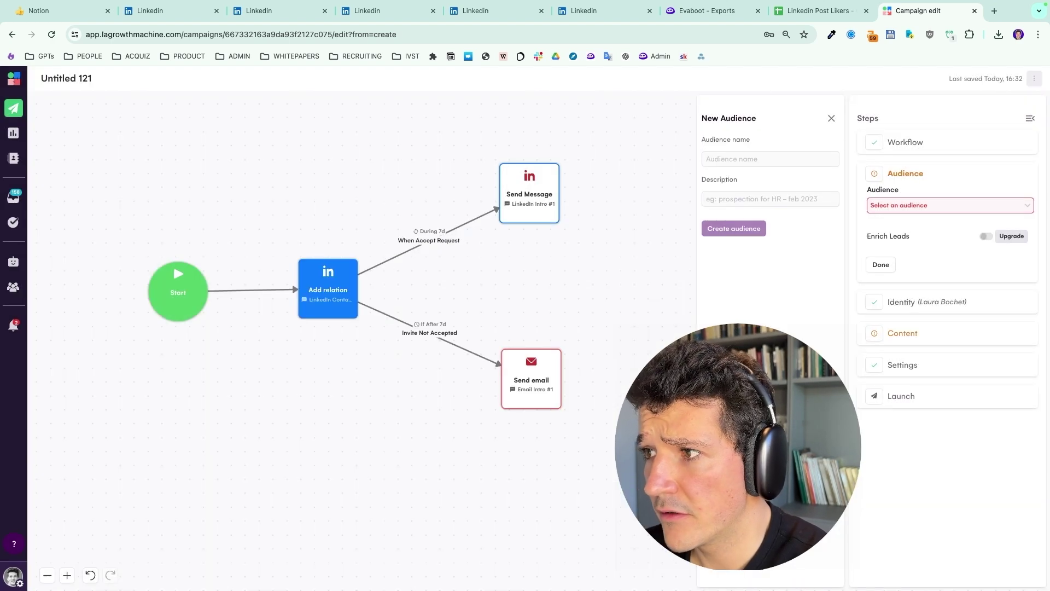
Name the audience 'Linkedin post likers' and create it
text(Linke)
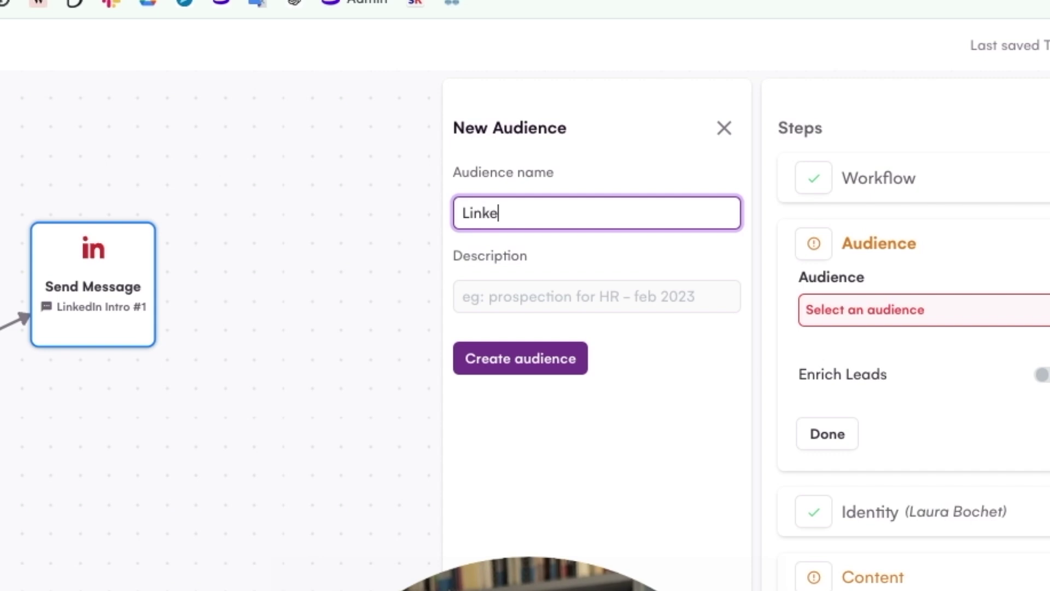
text(din post likers)
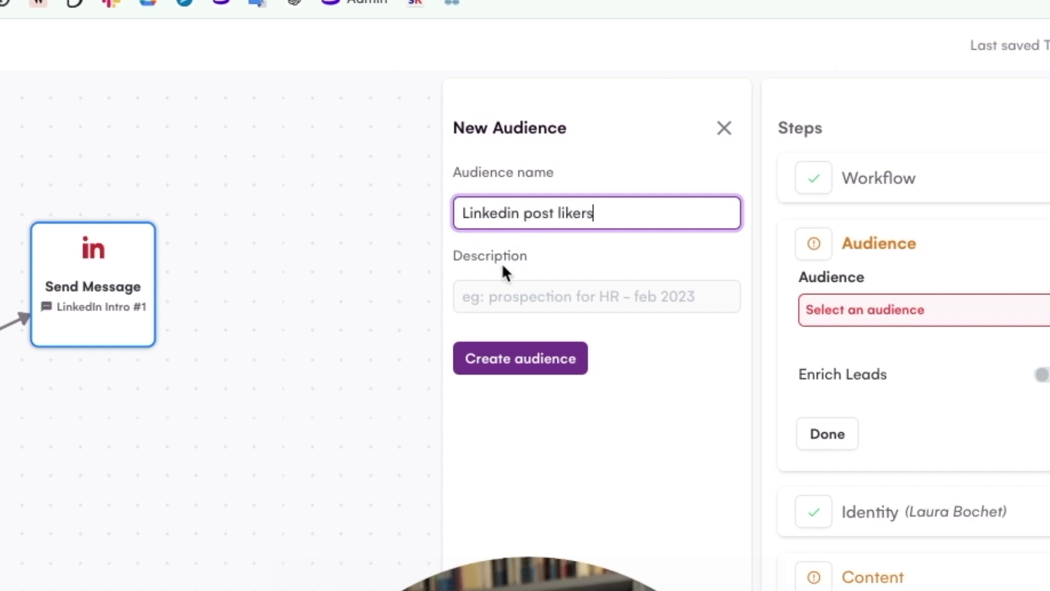
click(536, 361)
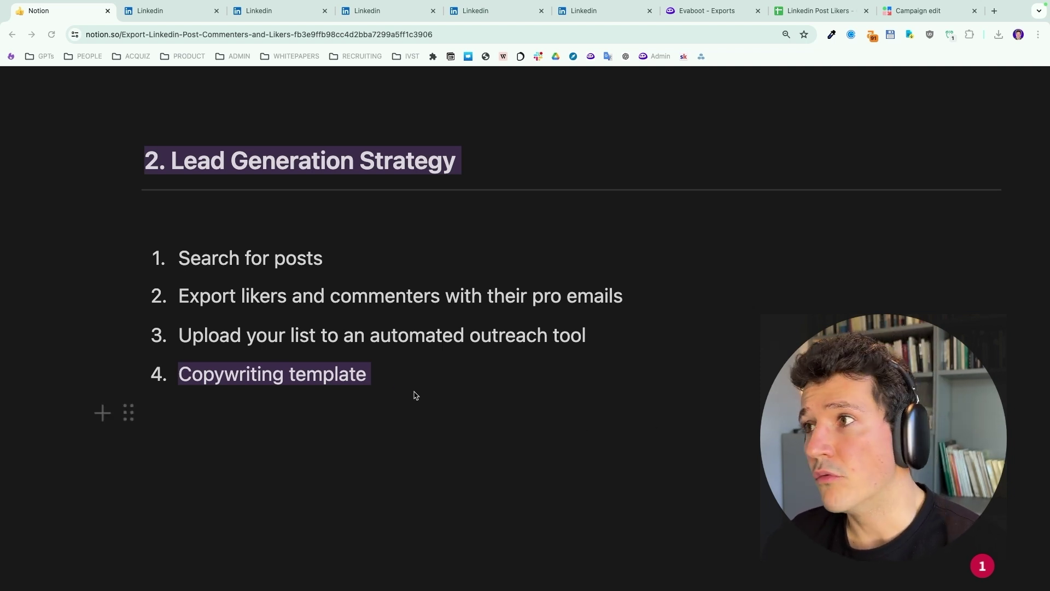
Return to the La Growth Machine campaign editor
click(919, 10)
Write 'Hello {{firstname}},' in Email Intro #1, followed by the line about their recent comment on that post
click(542, 377)
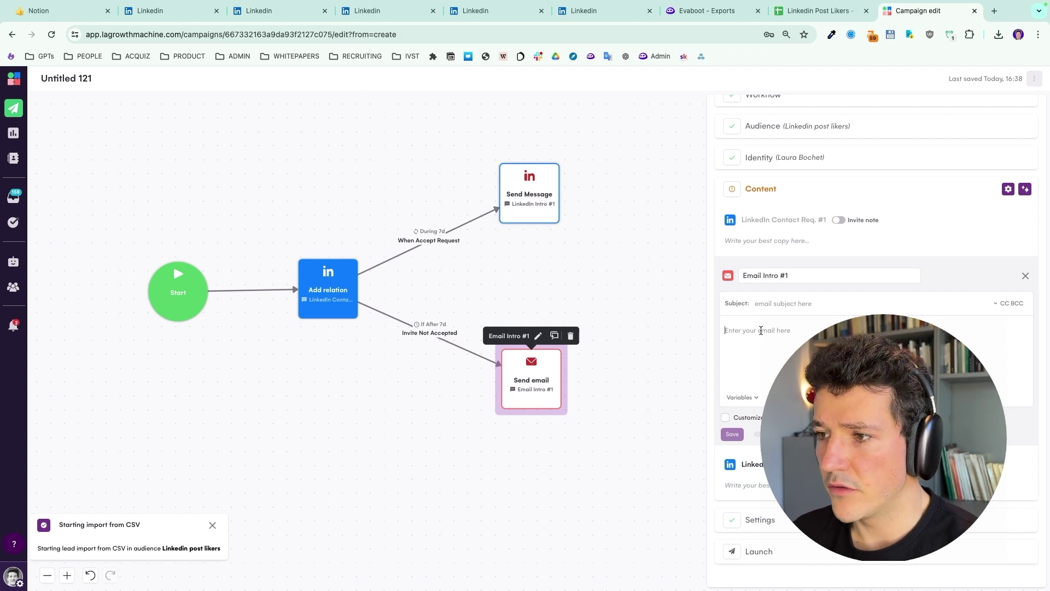
click(761, 330)
text(Hello)
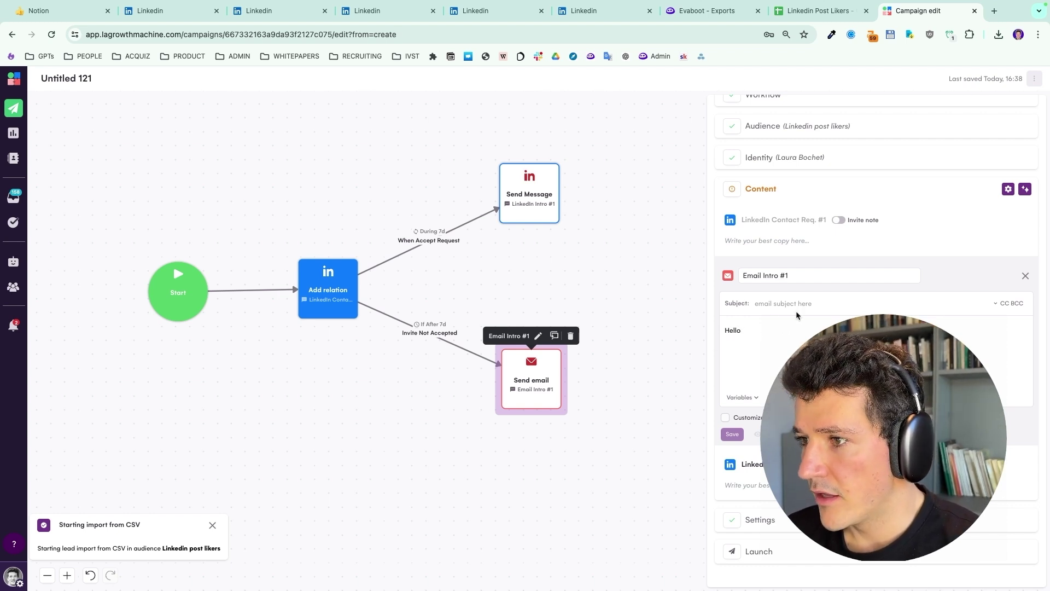
click(742, 397)
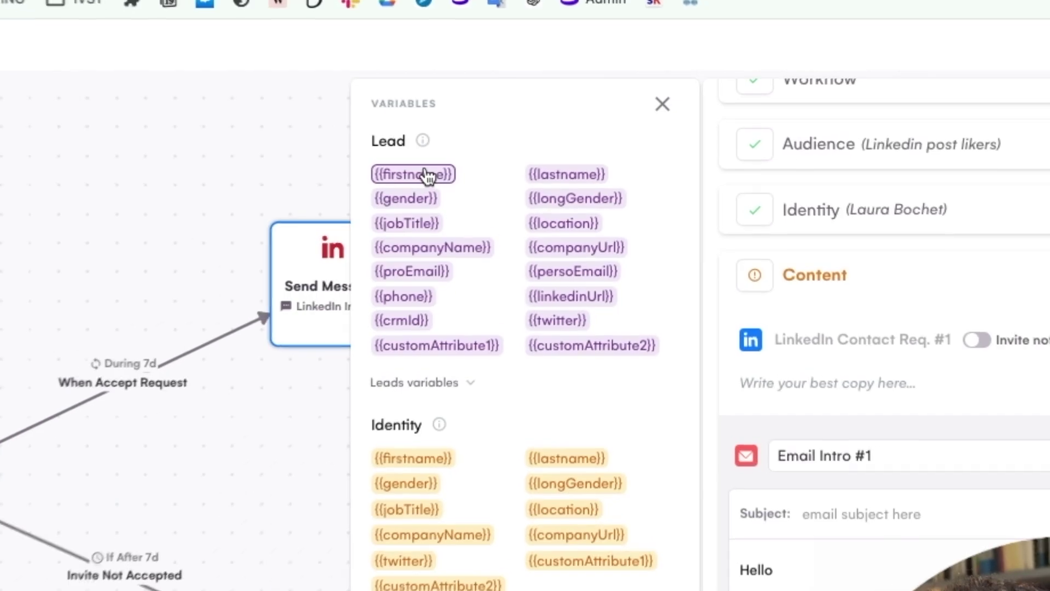
text(,)
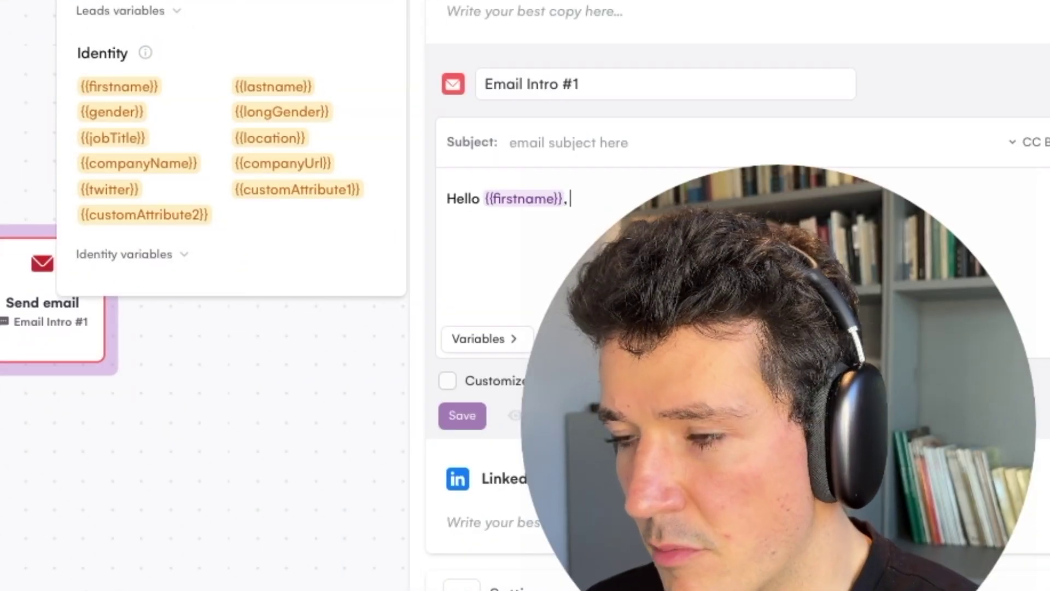
key(Return)
key(Return)
text(I reac)
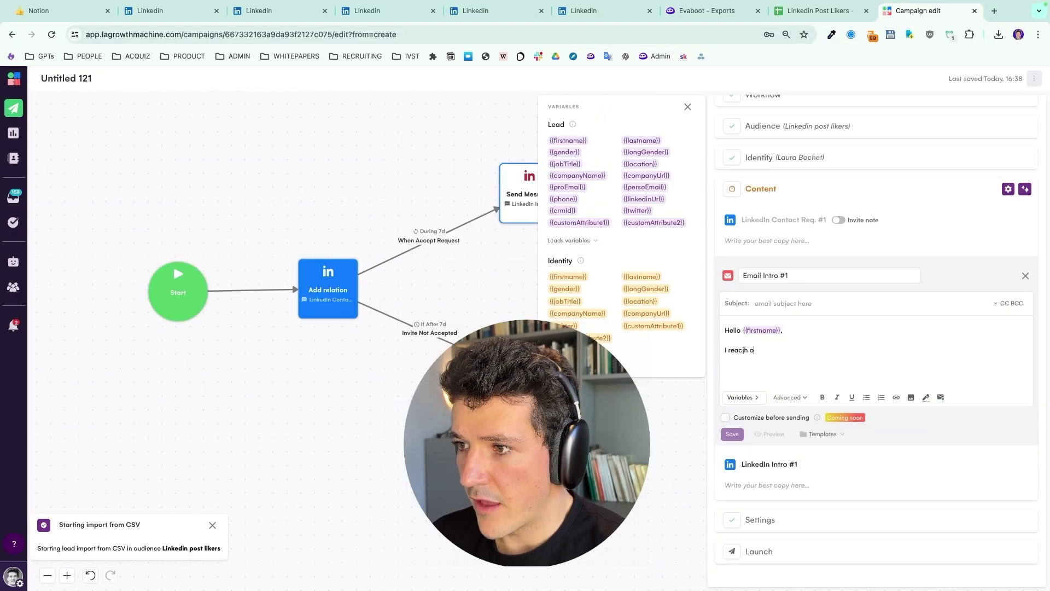
text(h out to you because I)
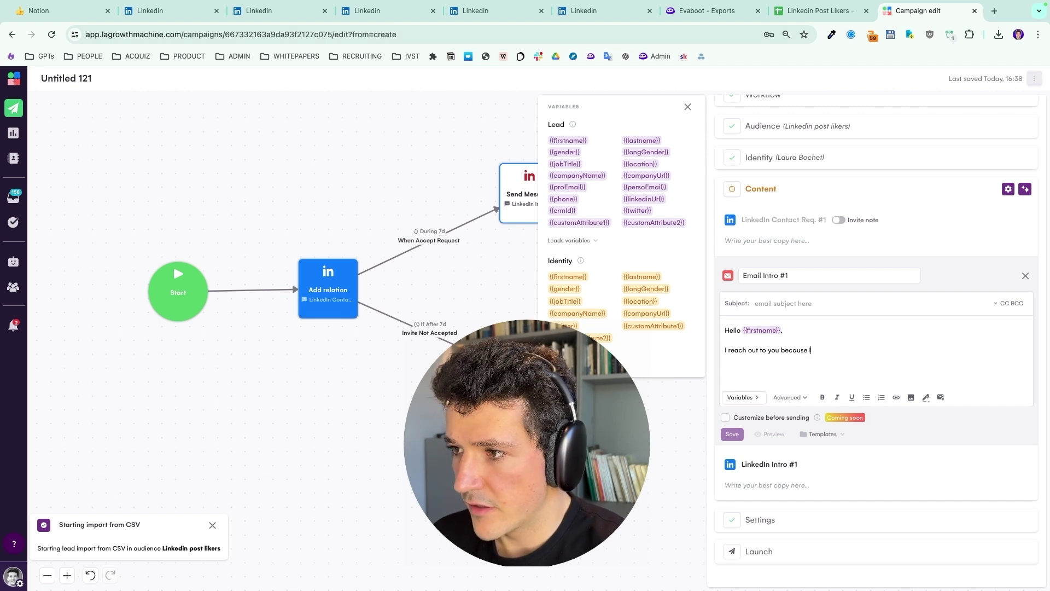
text('ve see)
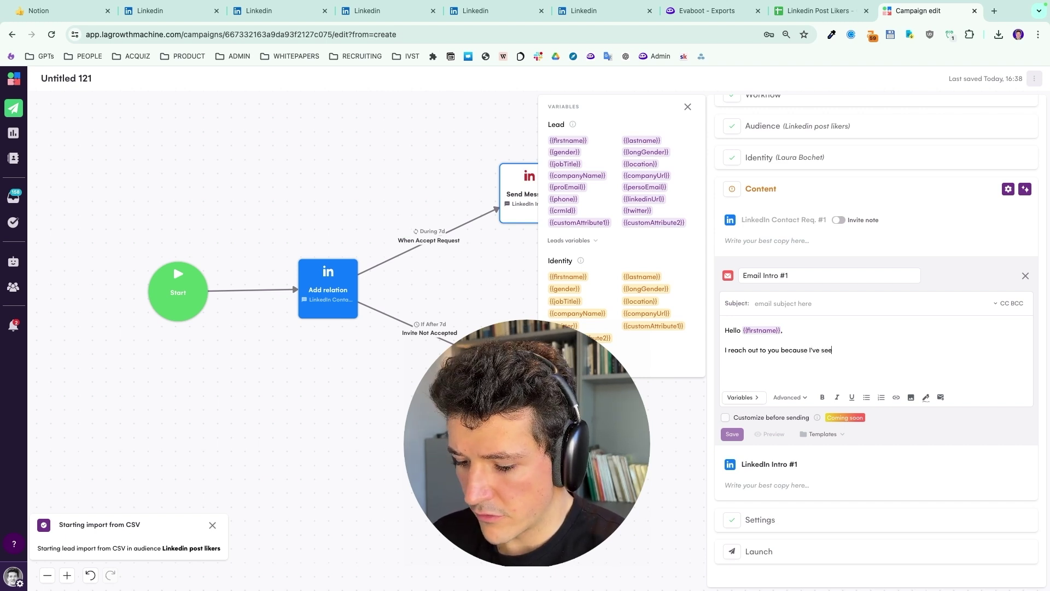
text(n you're recent comment on that post:)
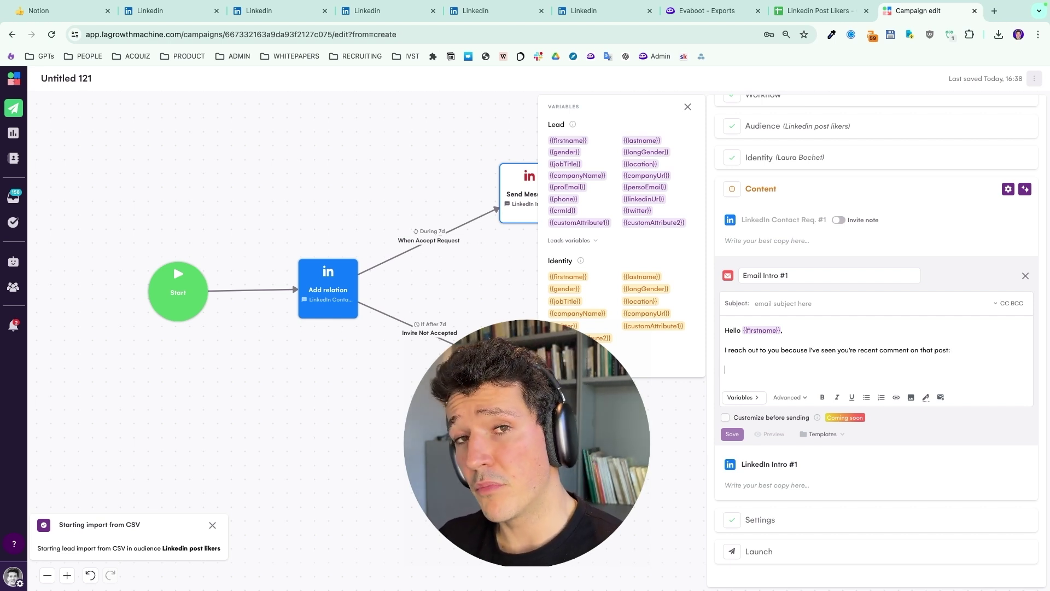
Insert {{customAttribute1}} and, on a new line, start the 'curious: did you' question about Evaboot
click(741, 398)
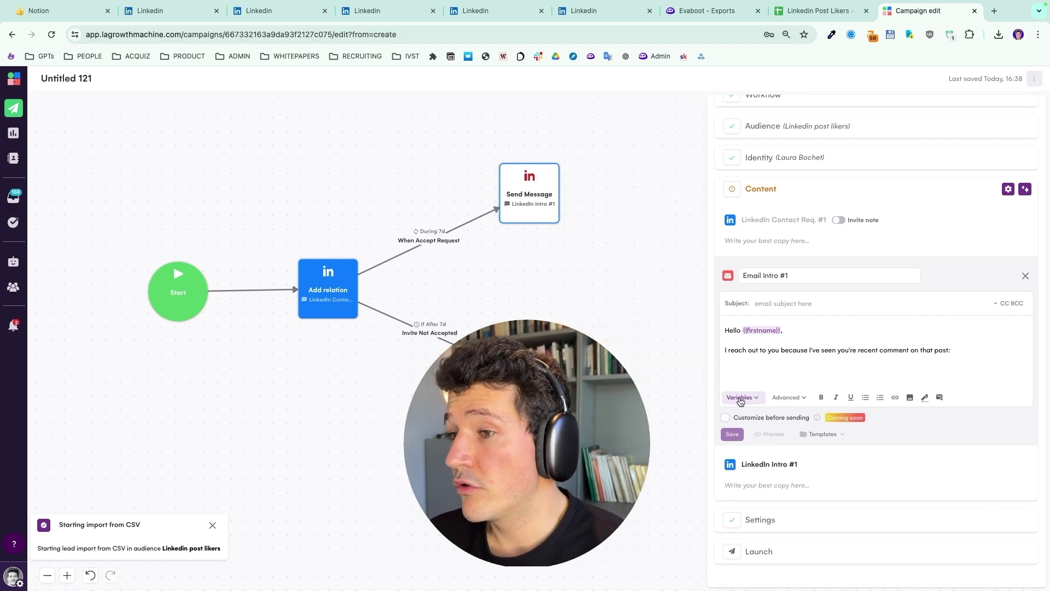
click(741, 399)
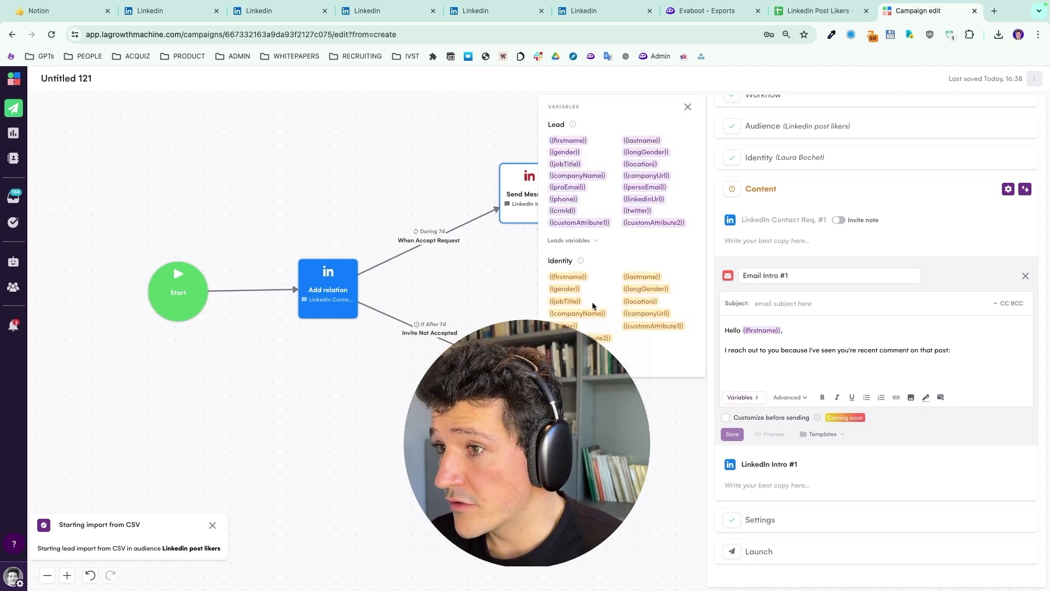
click(574, 227)
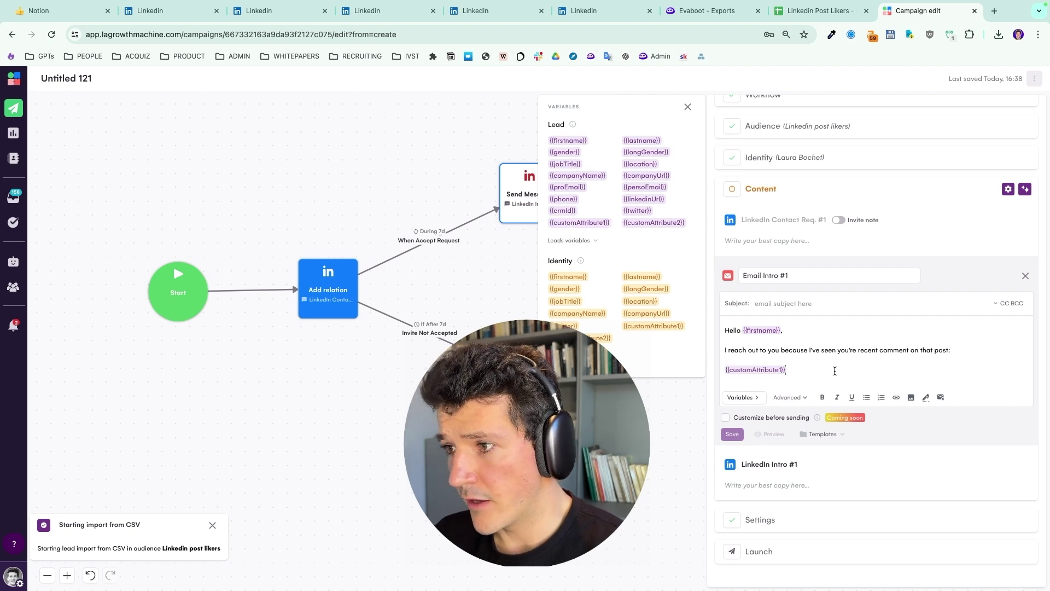
key(Return)
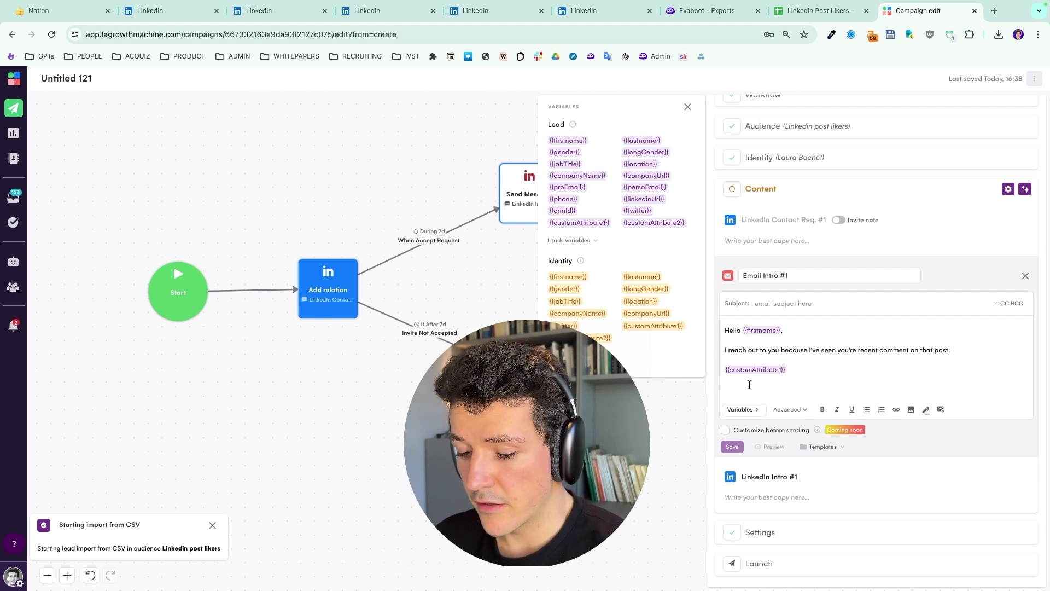
text(curious: did you vote for Evaboot or do you use another Linke)
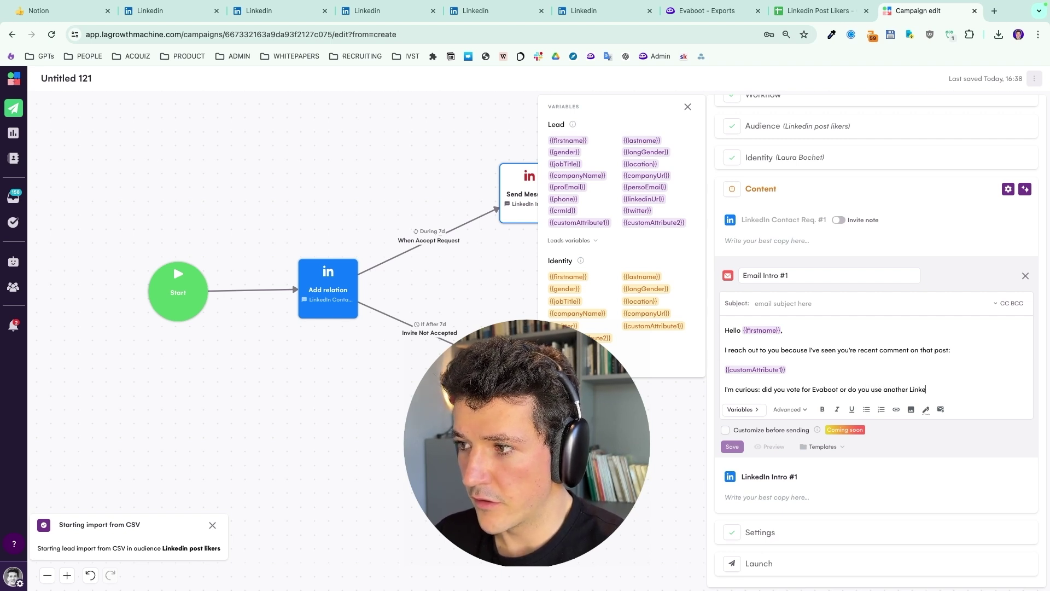
text(l?)
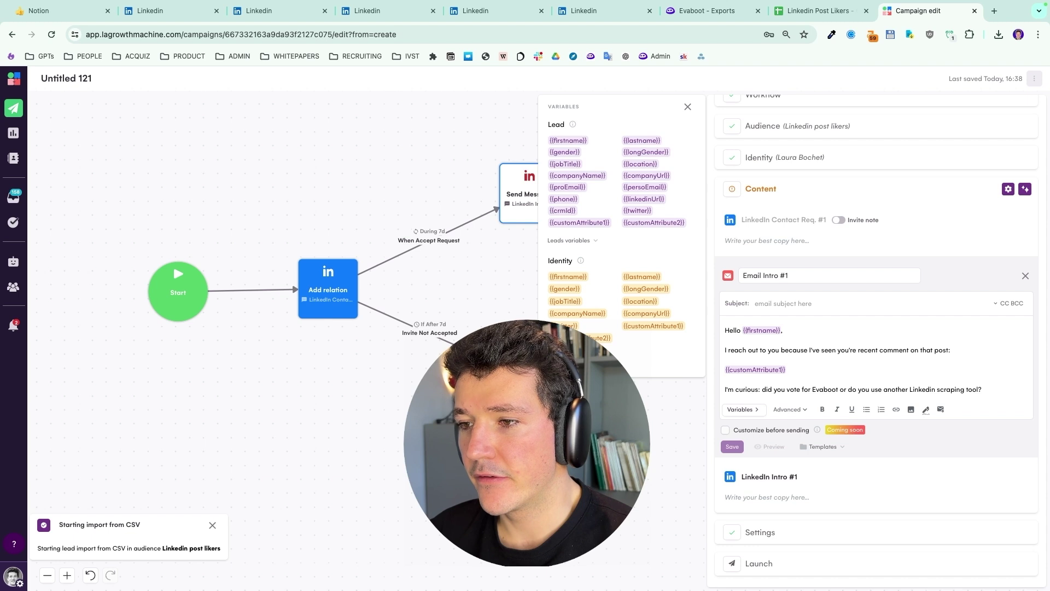
click(687, 107)
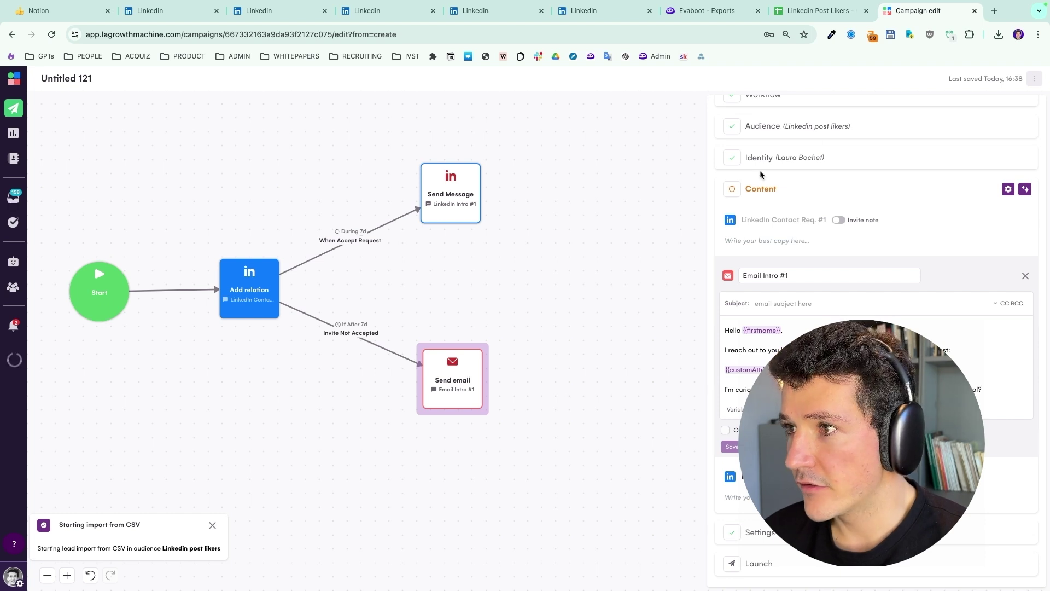
Save the intro email and add a Send email step that fires after 4 days with no reply
click(795, 104)
click(619, 112)
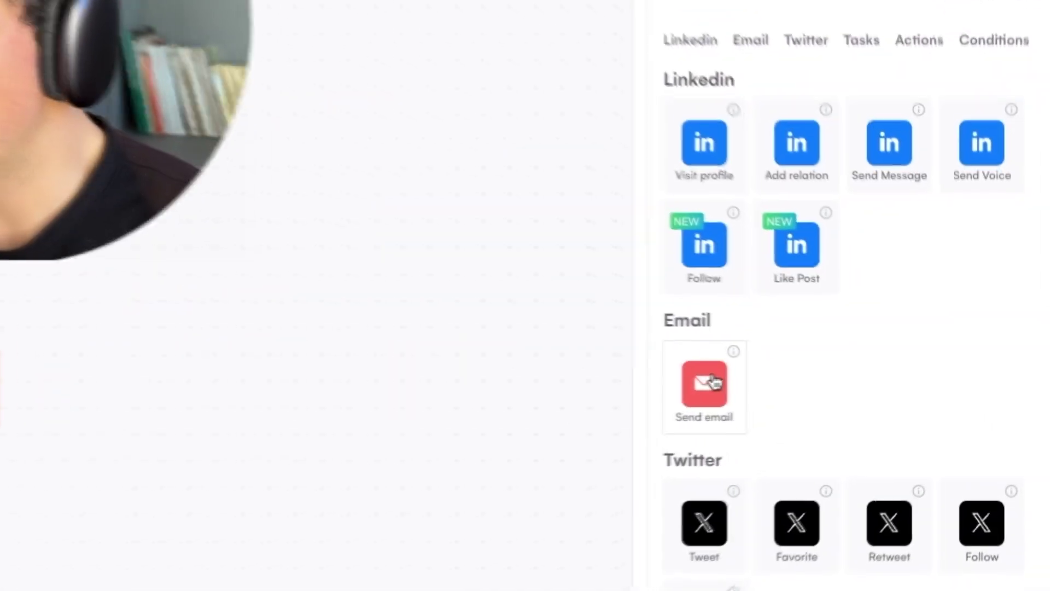
drag(714, 381, 687, 424)
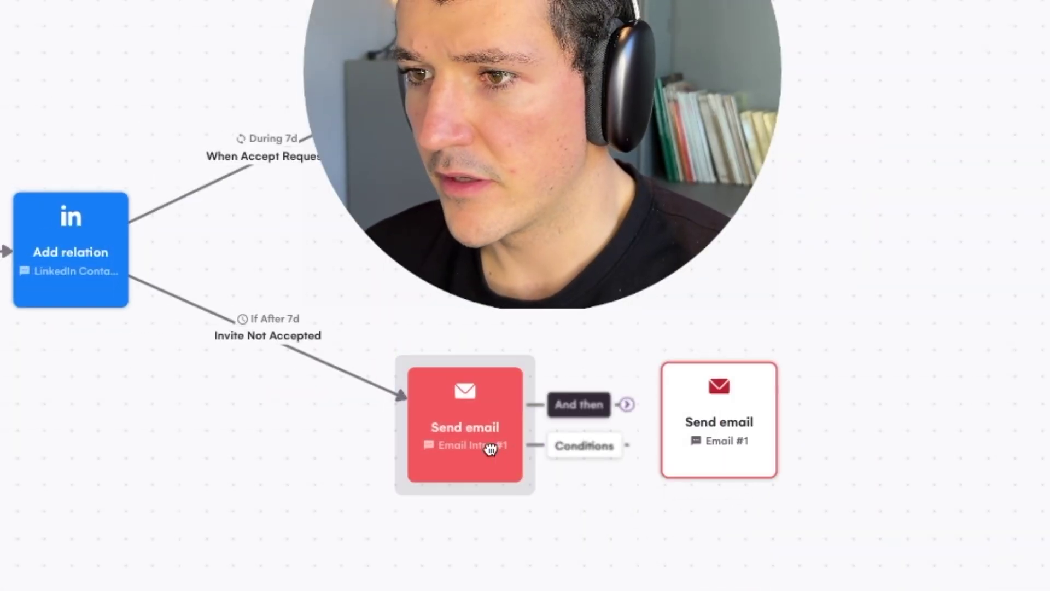
mouse_move(572, 452)
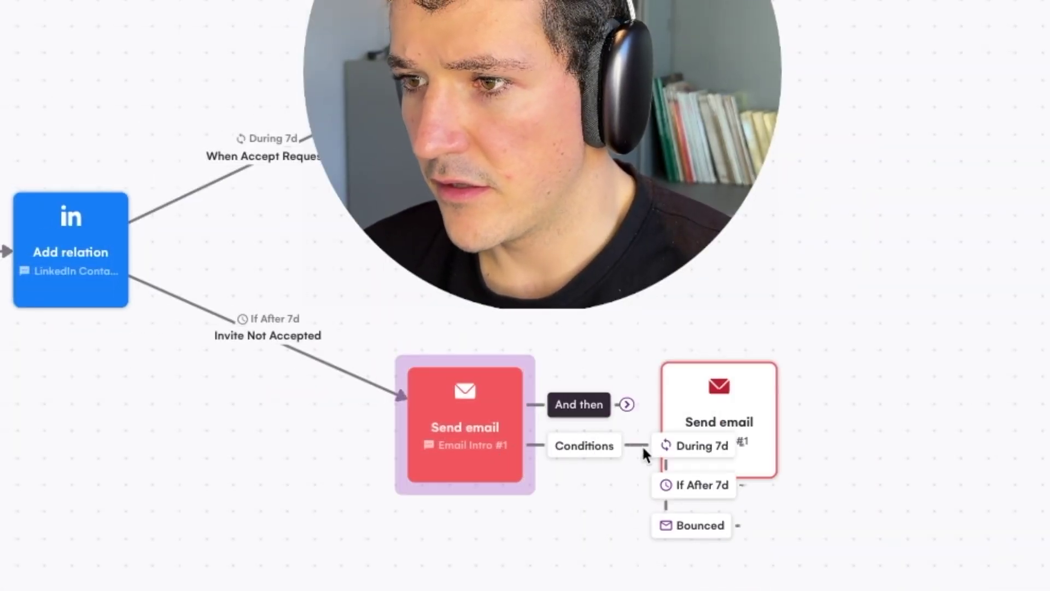
mouse_move(706, 485)
click(783, 487)
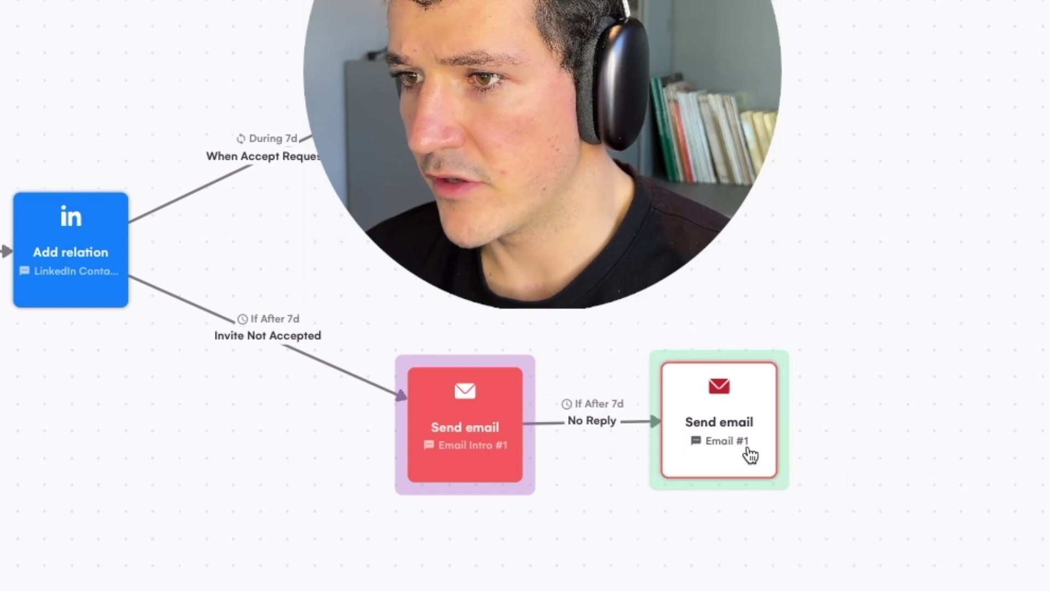
click(594, 422)
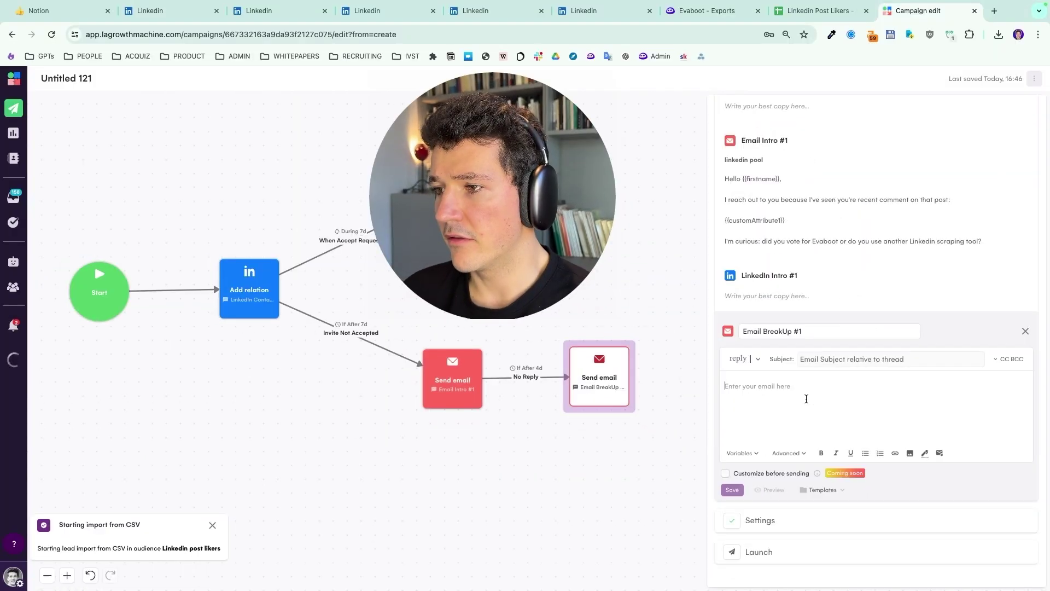
Write the breakup email about having built a linkedin scraping tool and their current tool's problems
click(806, 399)
text(btw i am asking th)
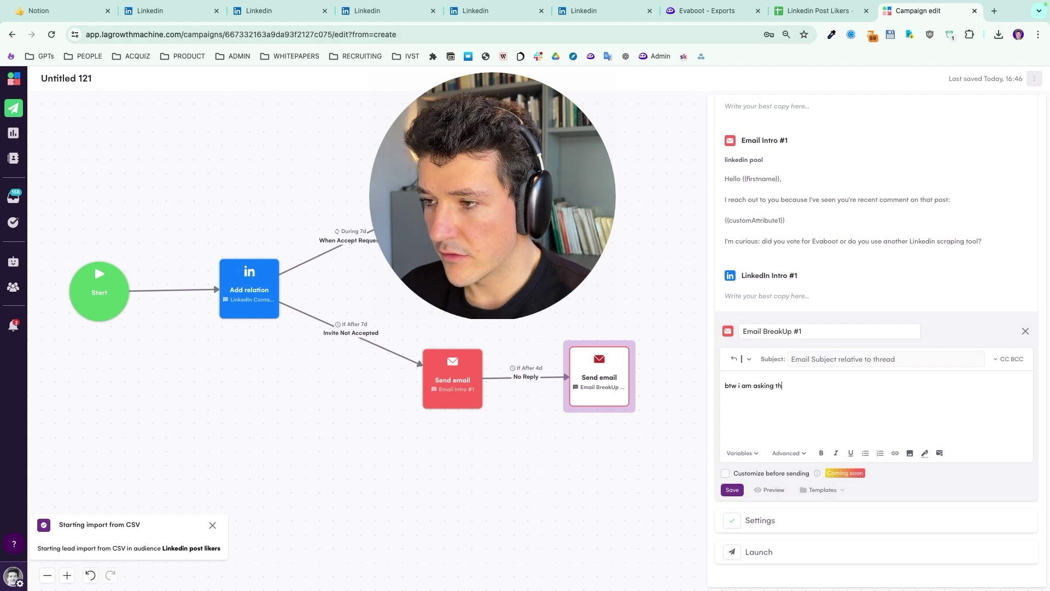
text(is question because I'b)
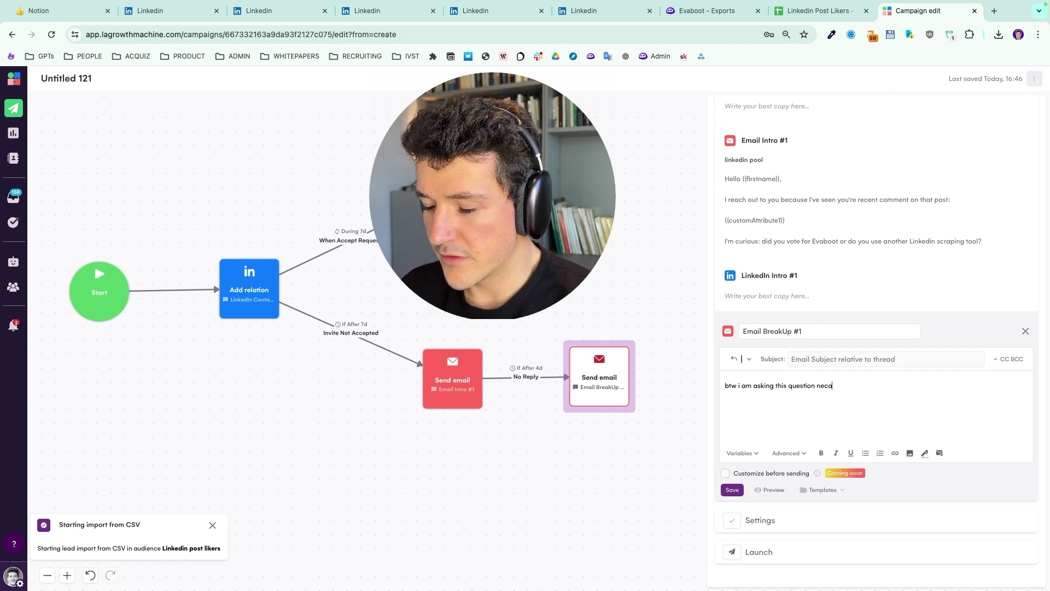
text(ve built a link)
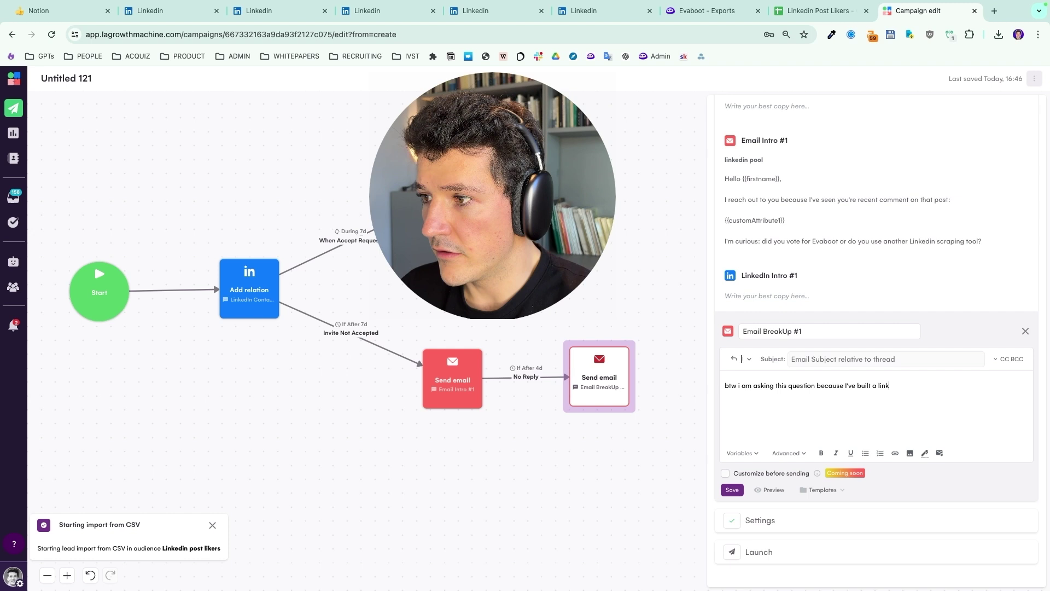
text(edin scraping tool)
key(Return)
text(I'm interested in the pro)
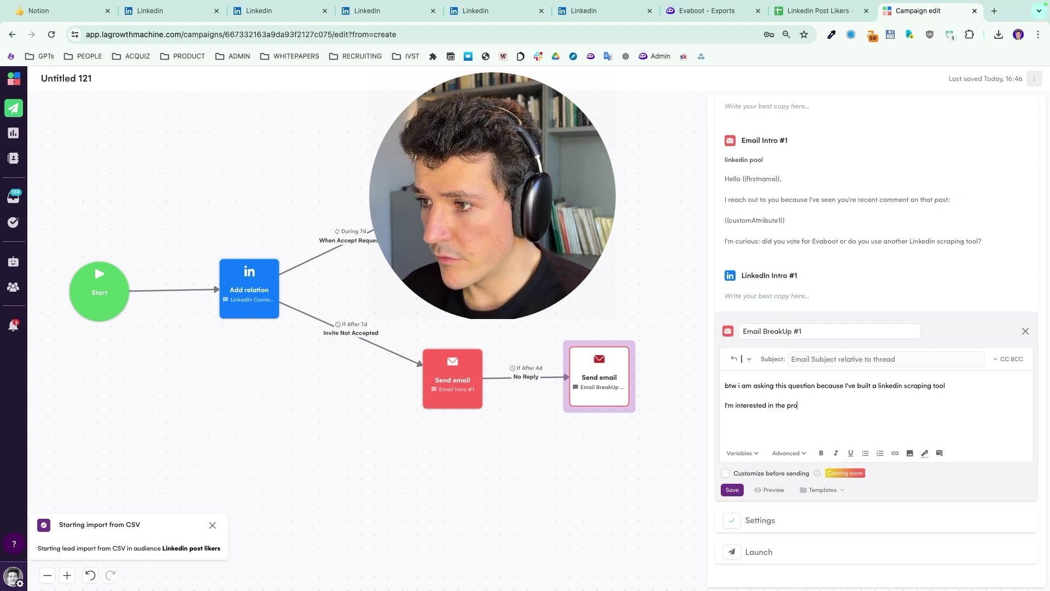
text(blems you curren)
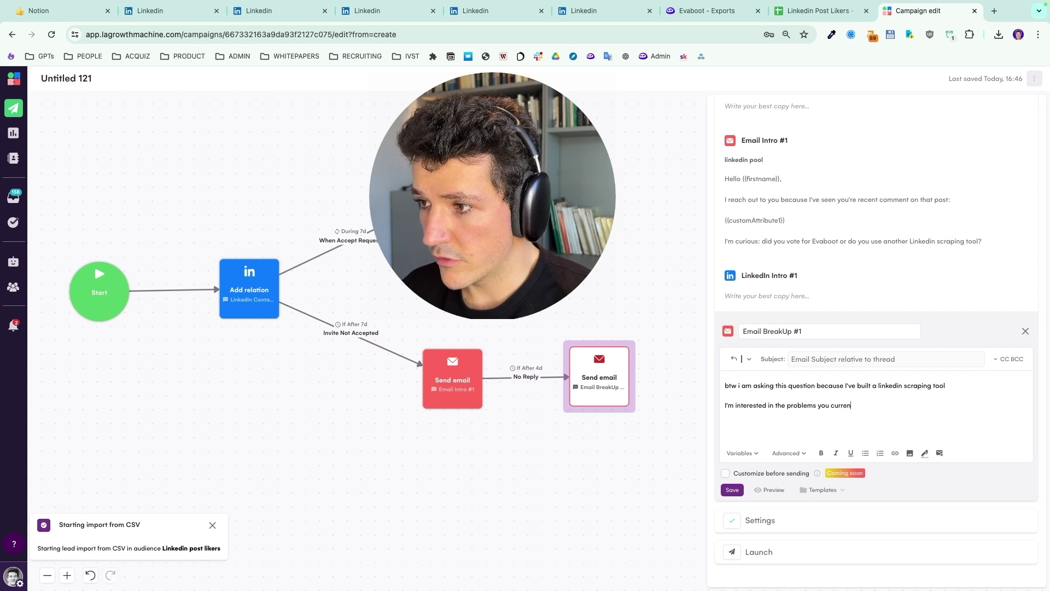
text(tly face wh)
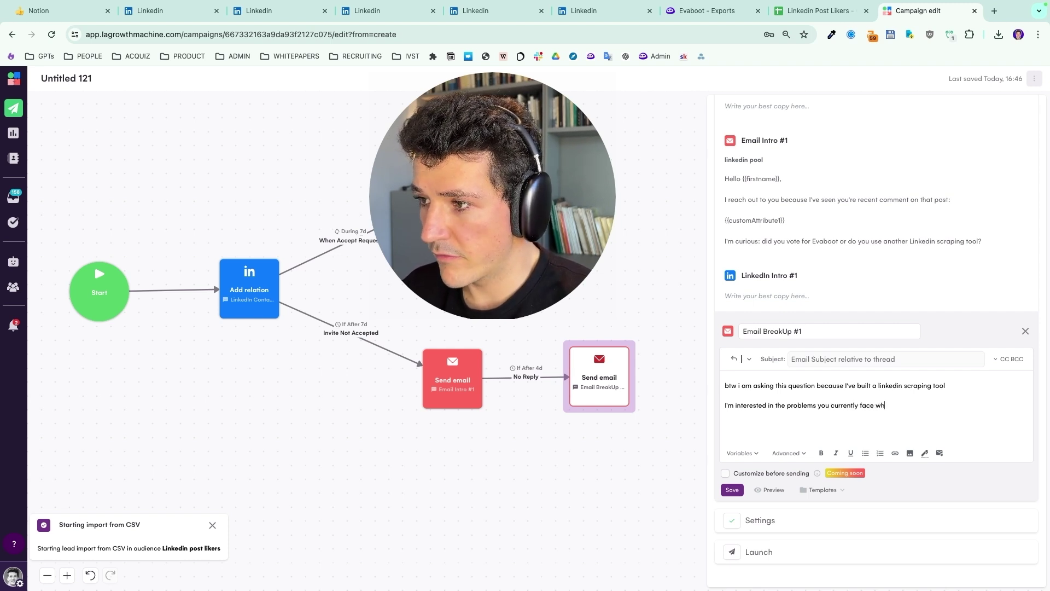
key(BackSpace)
text(ith the tool y)
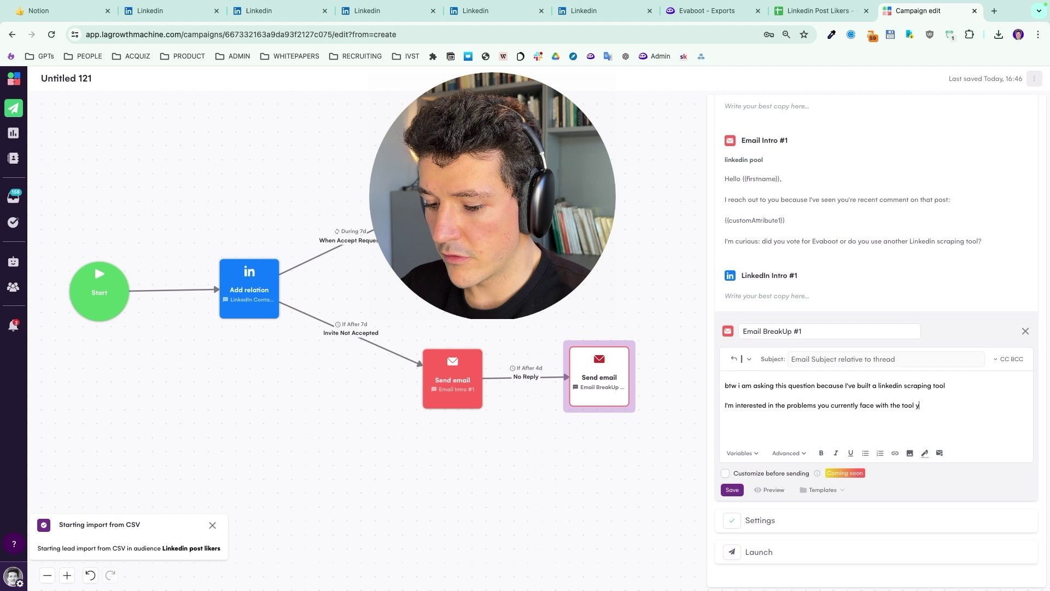
text(ou are using?)
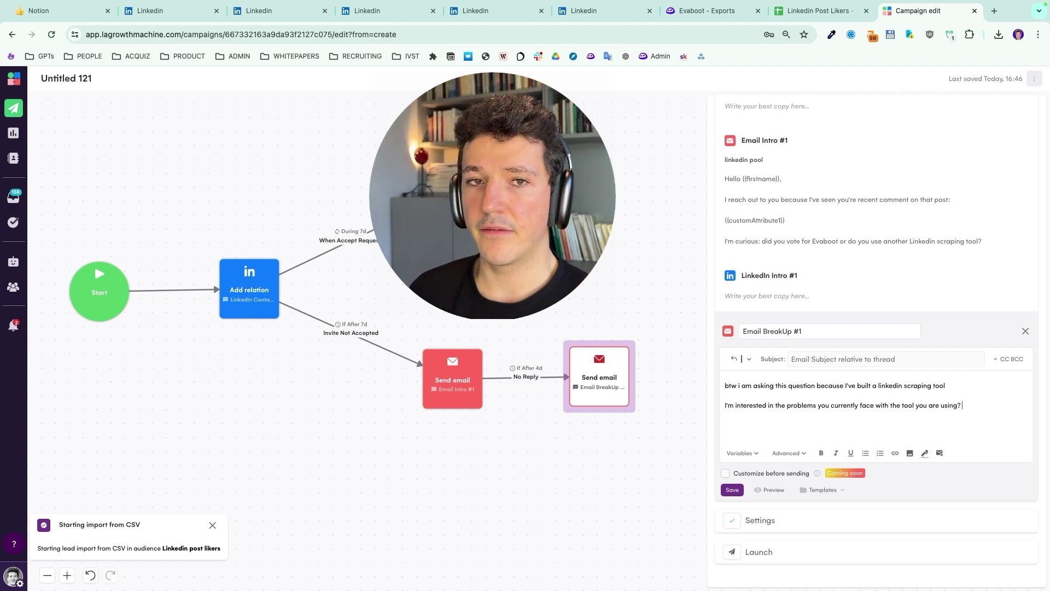